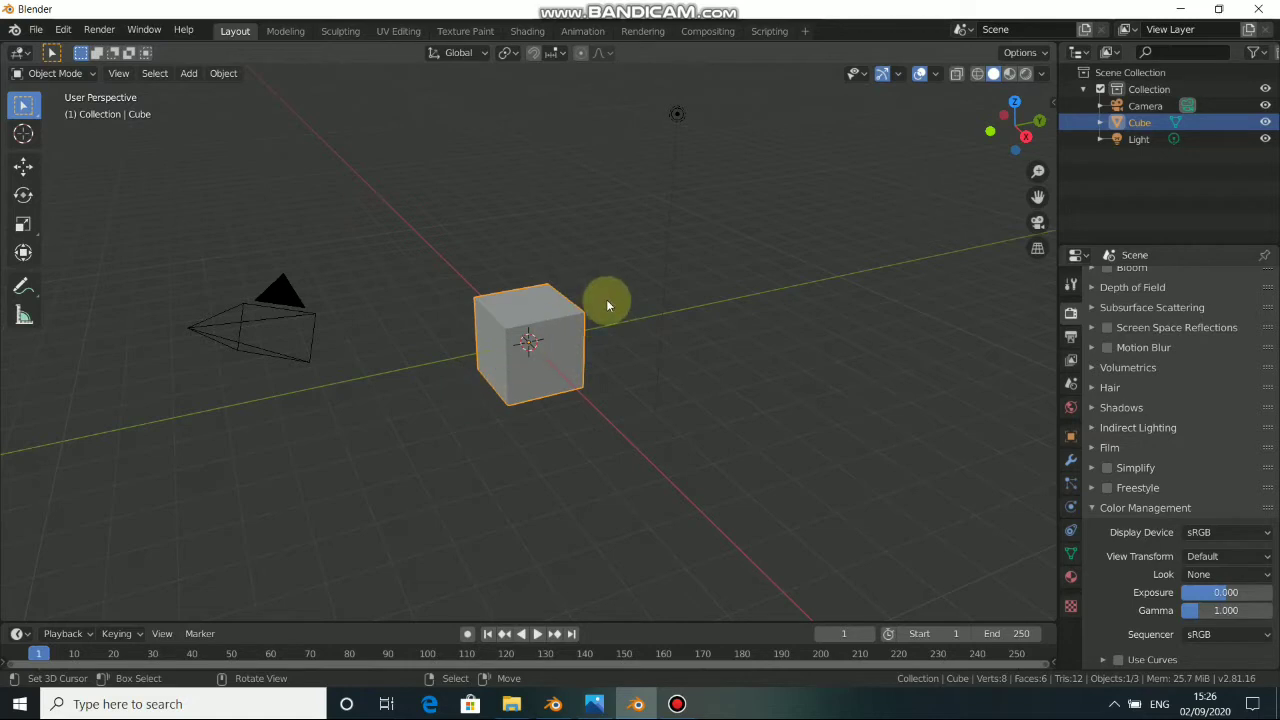
# Step: Delete the default cube from the scene
pyautogui.moveTo(465, 302); pyautogui.dragTo(617, 340, button='middle')
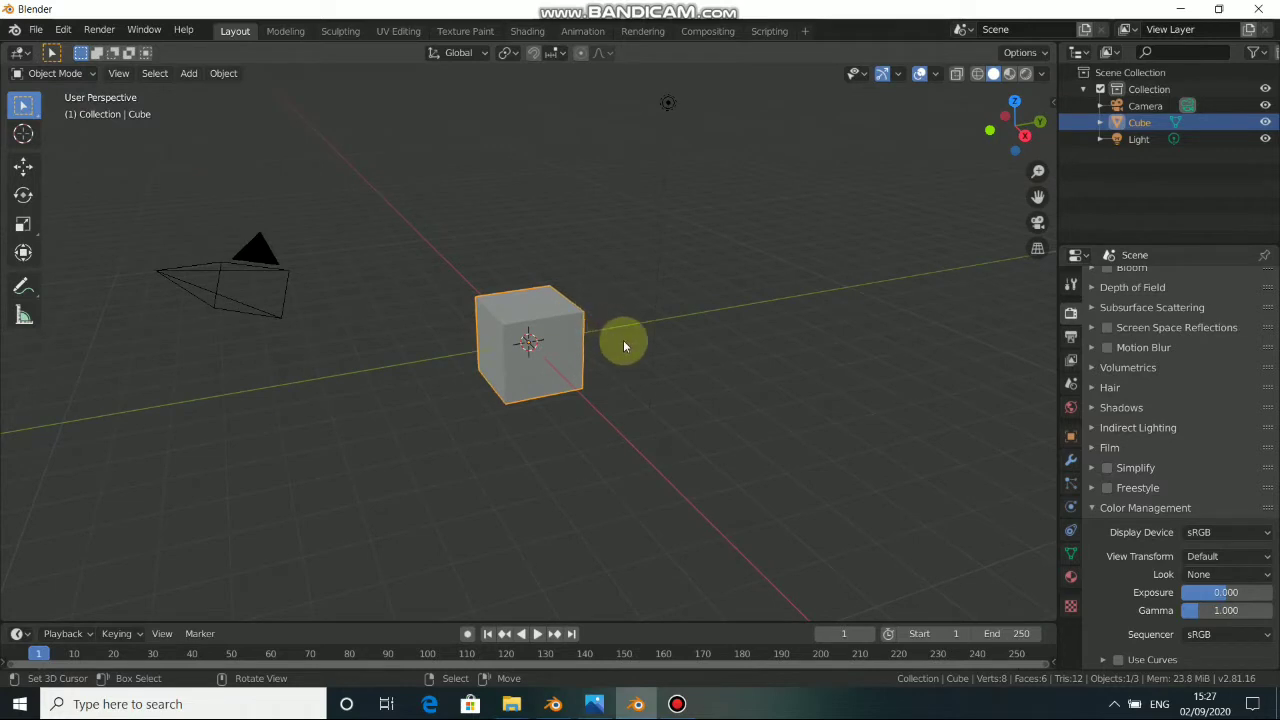
pyautogui.press('x')
pyautogui.click(606, 340)
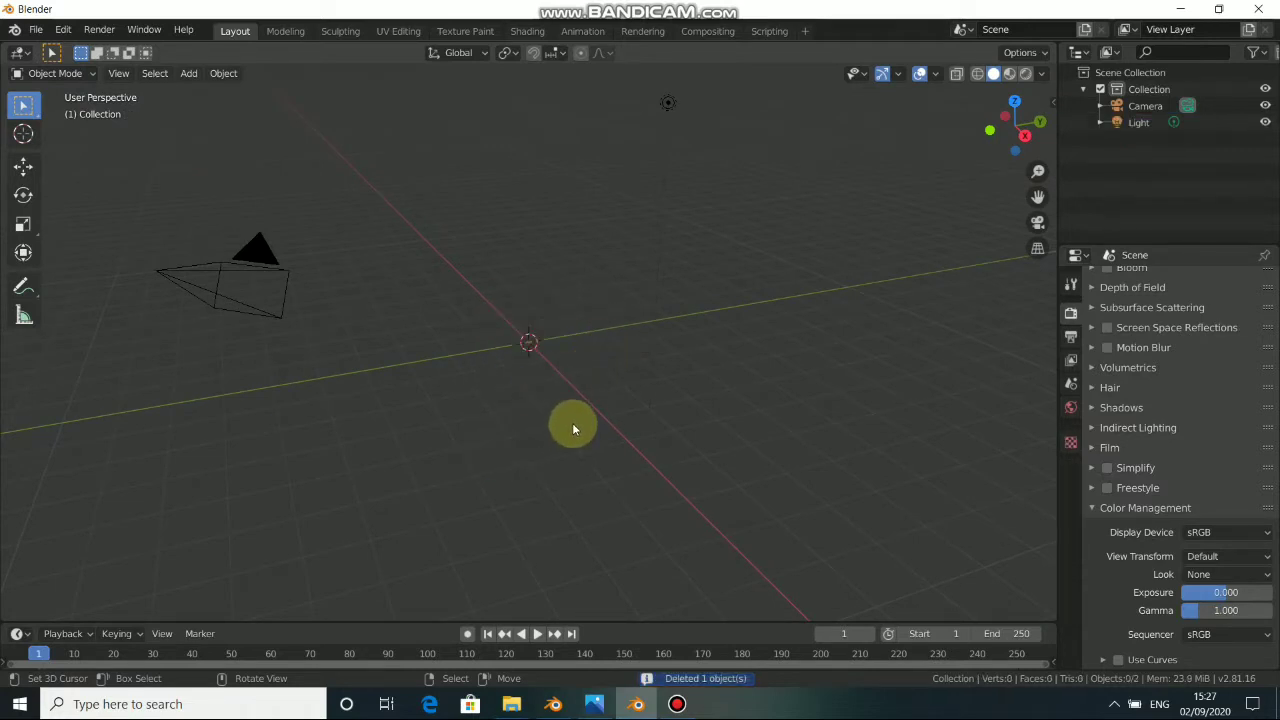
# Step: Add a mesh plane at the scene centre and scale it up to form a larger ground surface
pyautogui.hotkey('shift', 'a')
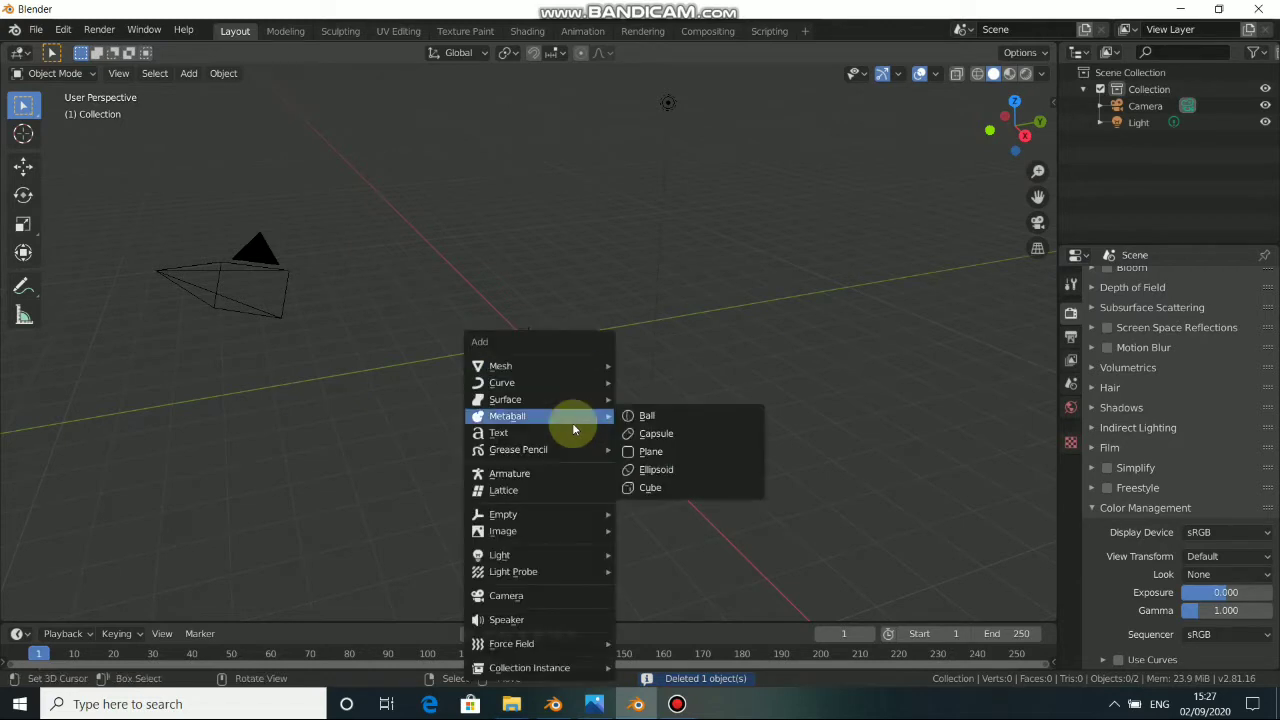
pyautogui.moveTo(549, 362)
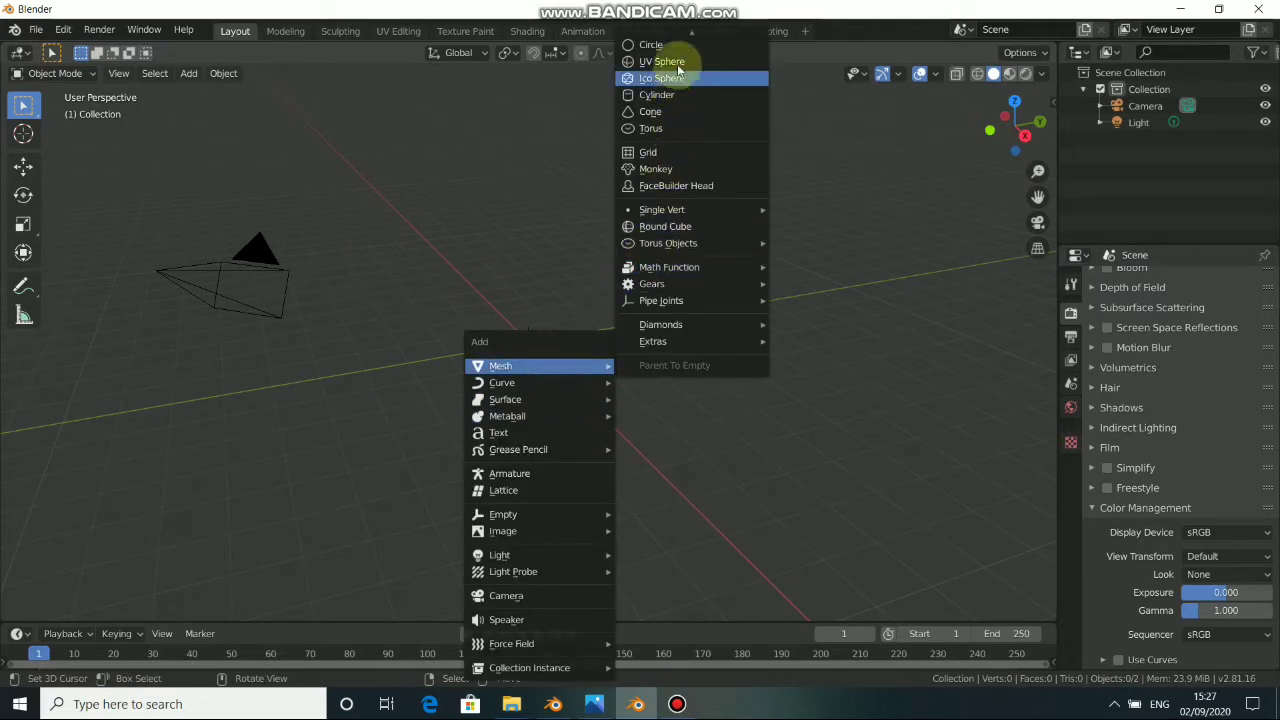
pyautogui.click(657, 41)
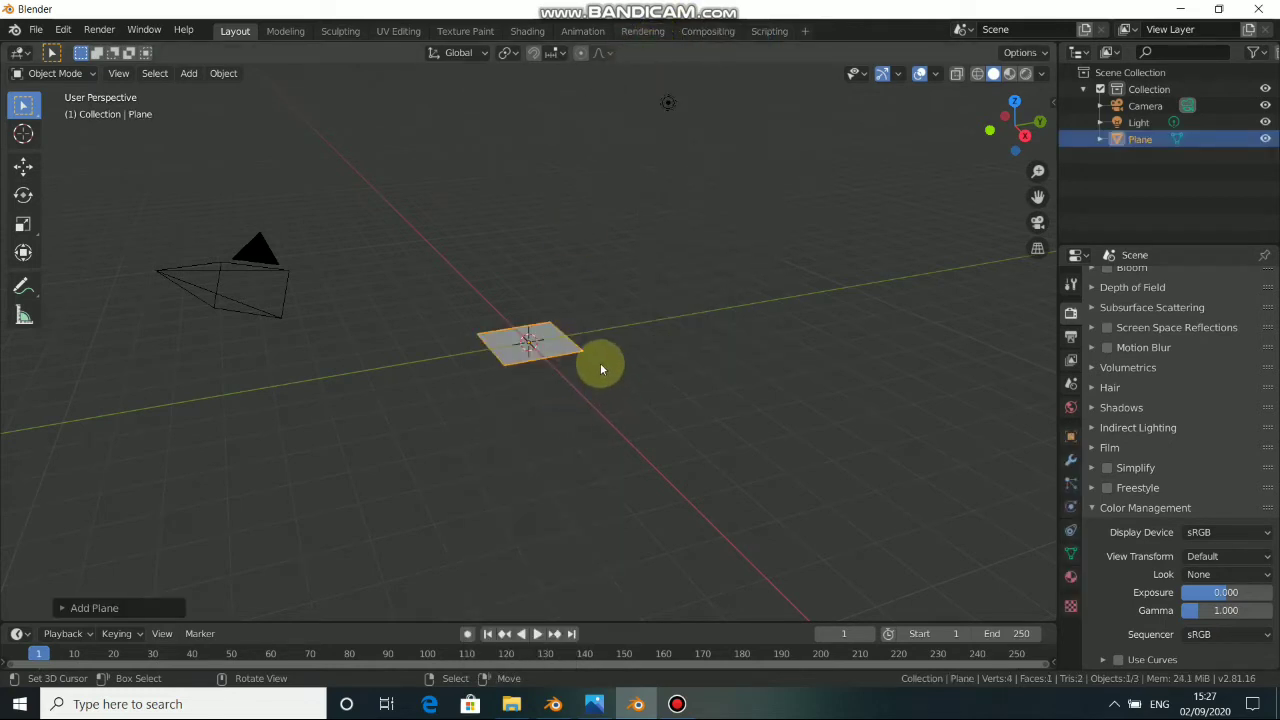
pyautogui.press('s')
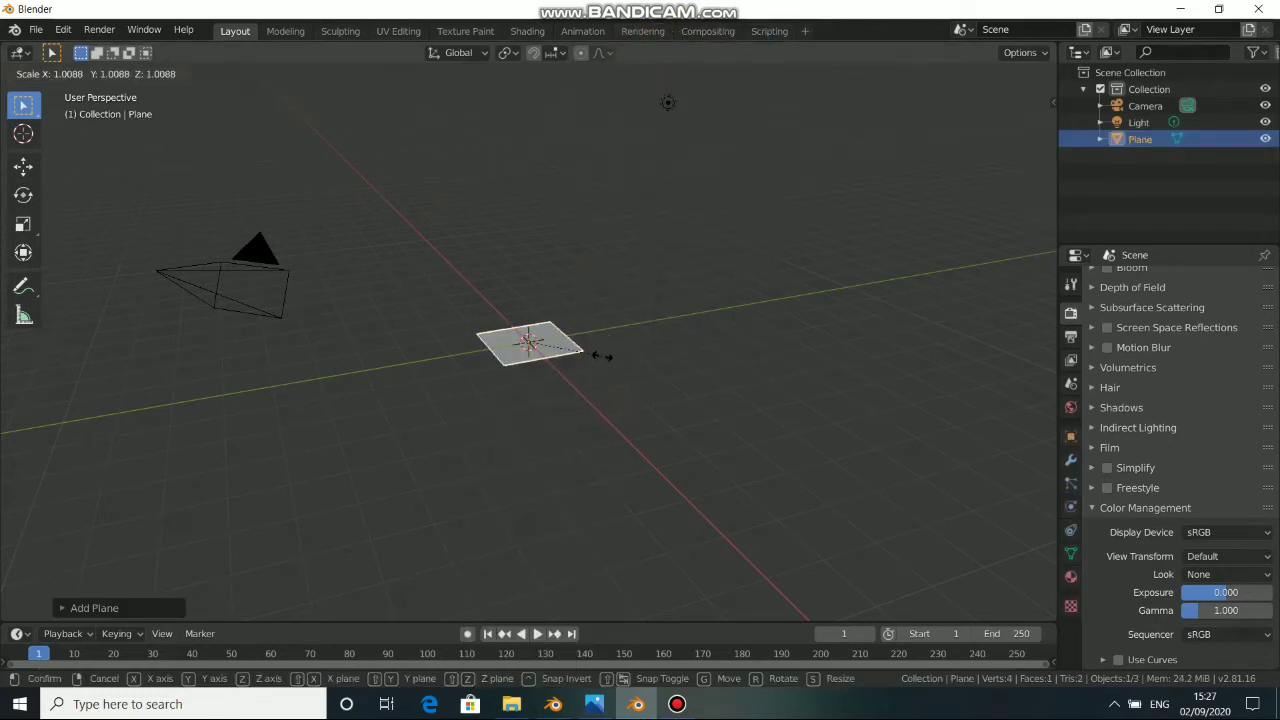
pyautogui.click(790, 415)
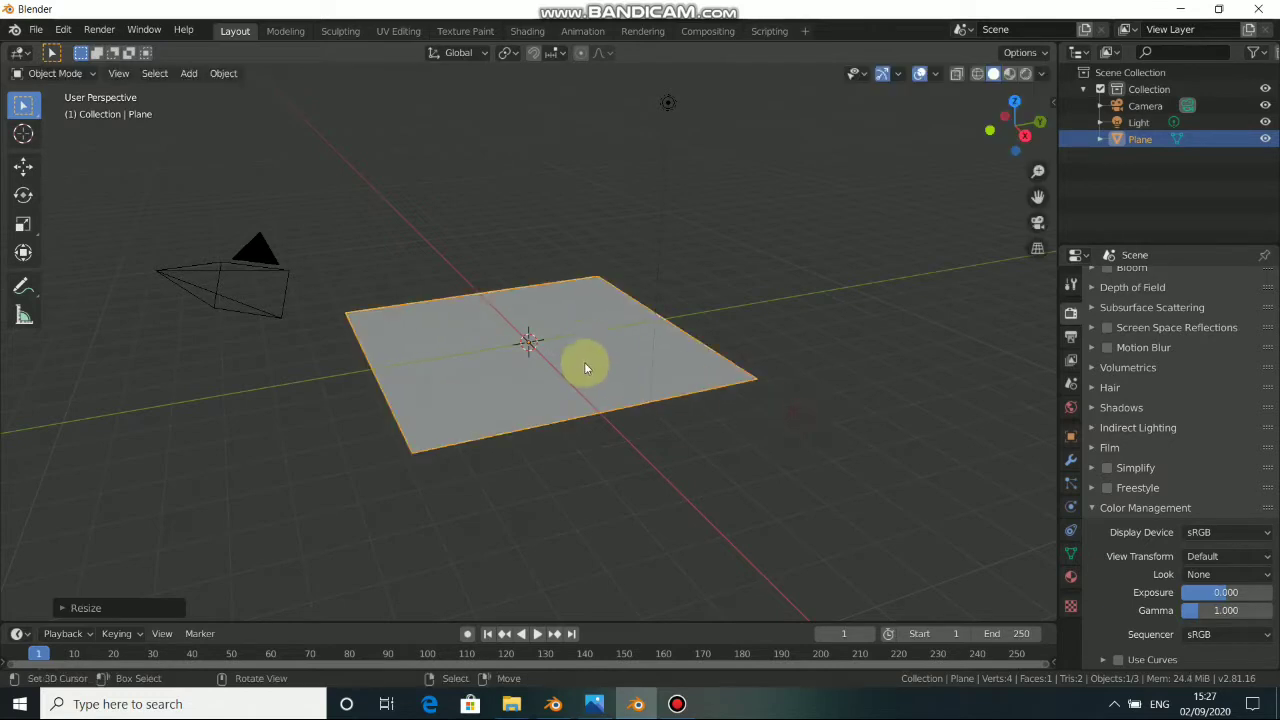
# Step: Switch to the Shading workspace and create a new material for the plane
pyautogui.moveTo(584, 362); pyautogui.dragTo(558, 382, button='middle')
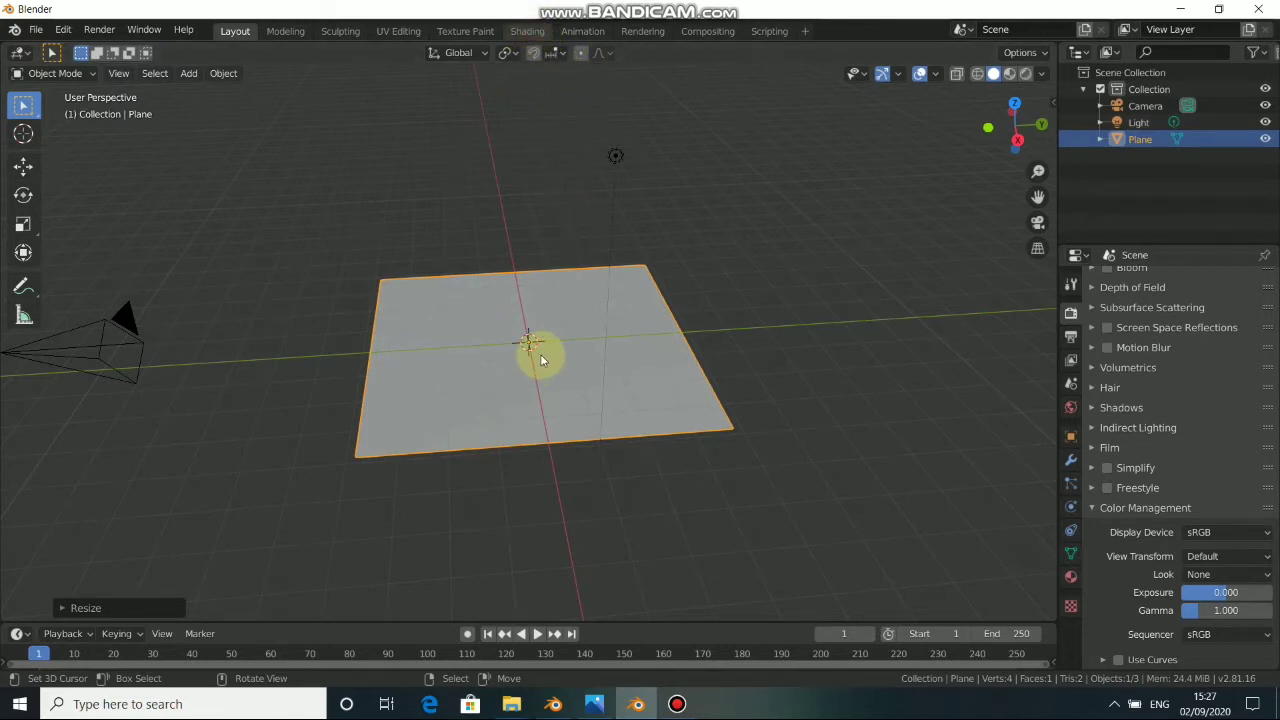
pyautogui.scroll(3, 726, 380)
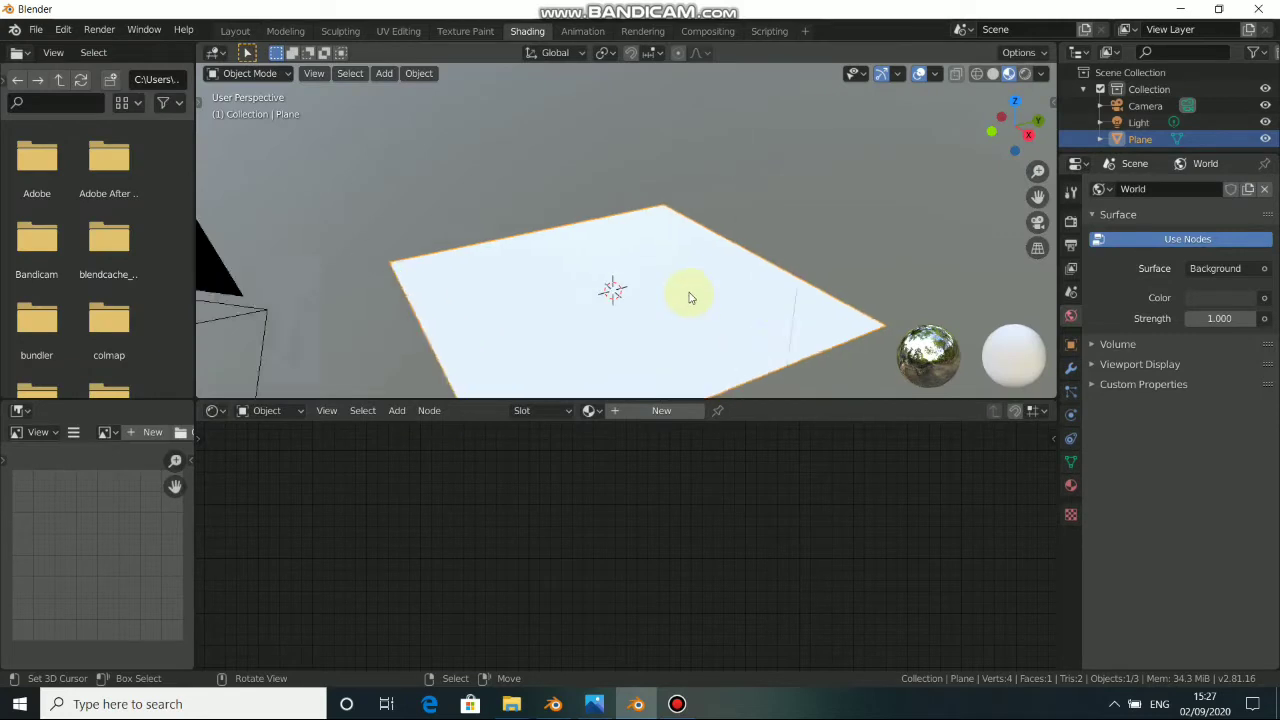
pyautogui.scroll(-3, 700, 297)
pyautogui.scroll(5, 646, 289)
pyautogui.moveTo(856, 292); pyautogui.dragTo(758, 455, button='middle')
pyautogui.click(660, 410)
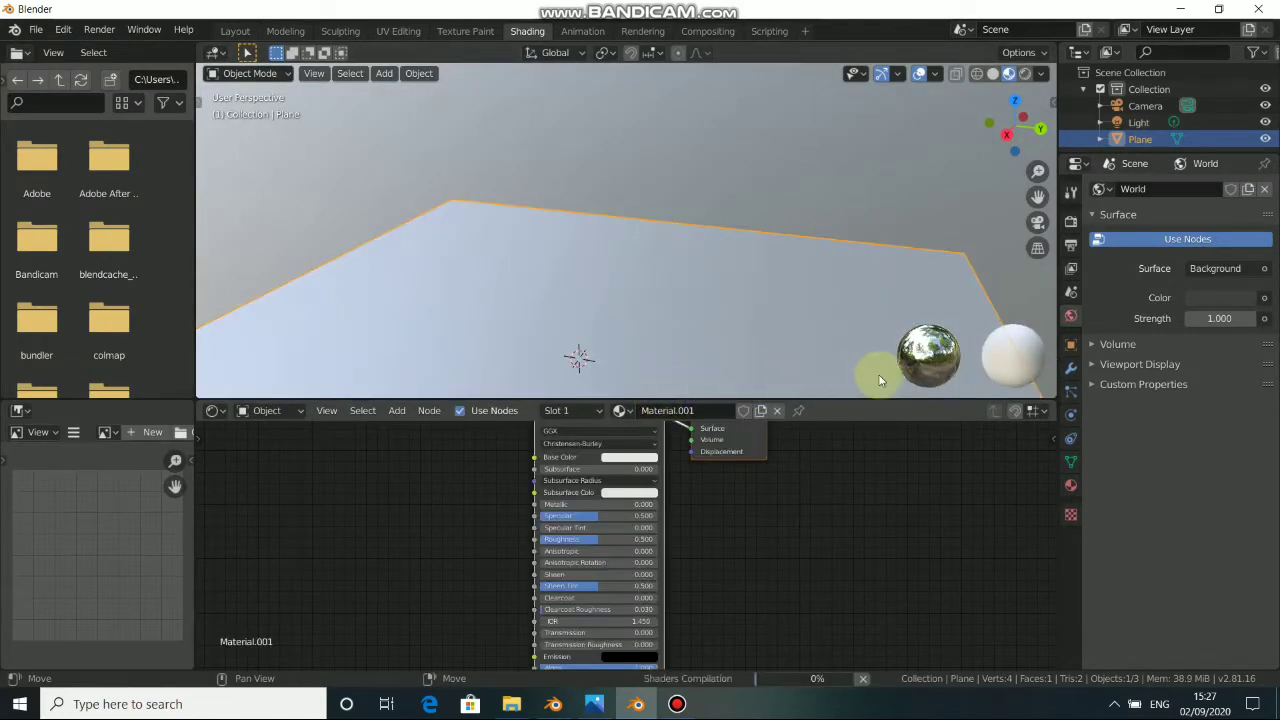
# Step: Space the Material Output and Principled BSDF nodes farther apart in the shader editor
pyautogui.moveTo(475, 482); pyautogui.dragTo(498, 529, button='middle')
pyautogui.moveTo(509, 479); pyautogui.dragTo(520, 532, button='middle')
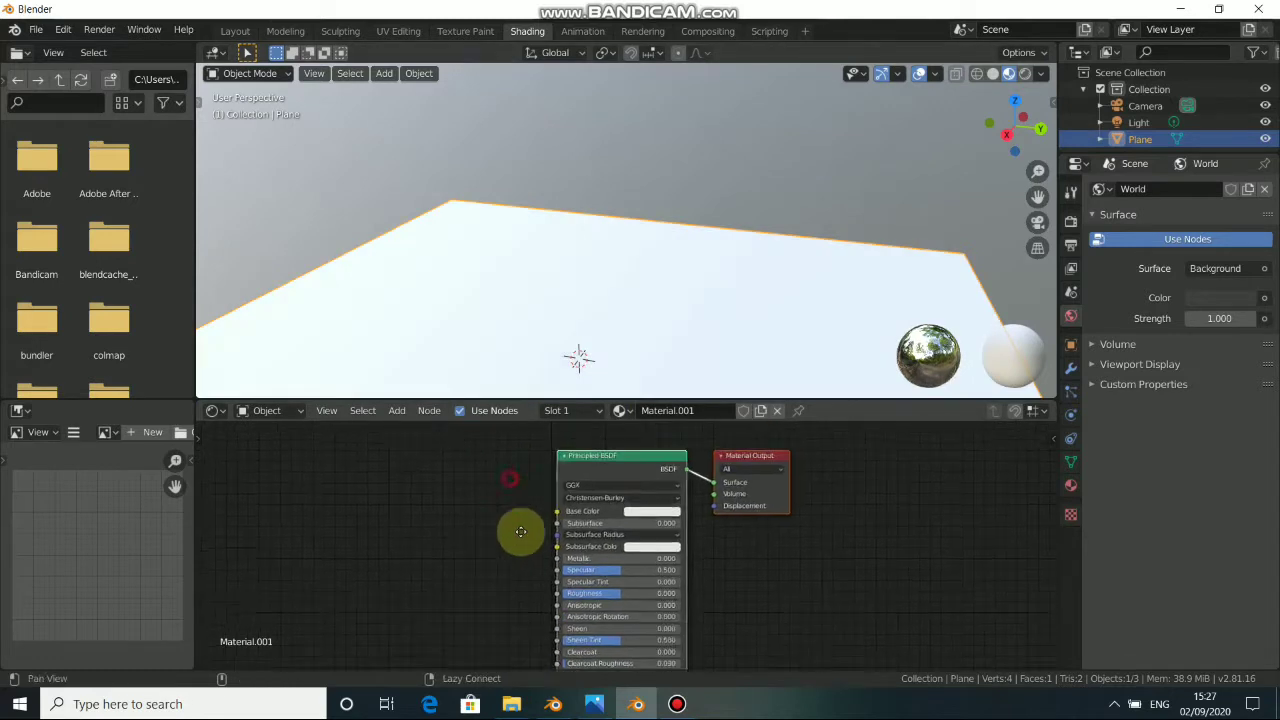
pyautogui.moveTo(620, 514); pyautogui.dragTo(598, 514, button='middle')
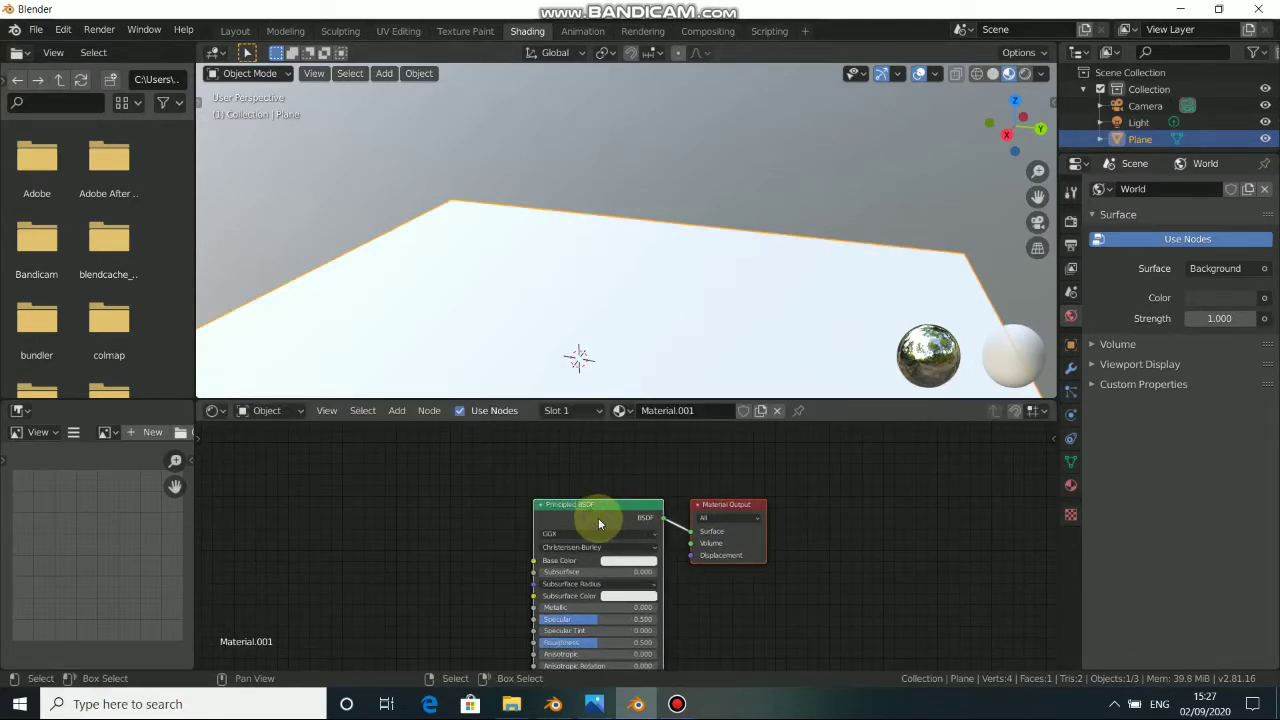
pyautogui.moveTo(598, 517); pyautogui.dragTo(641, 524)
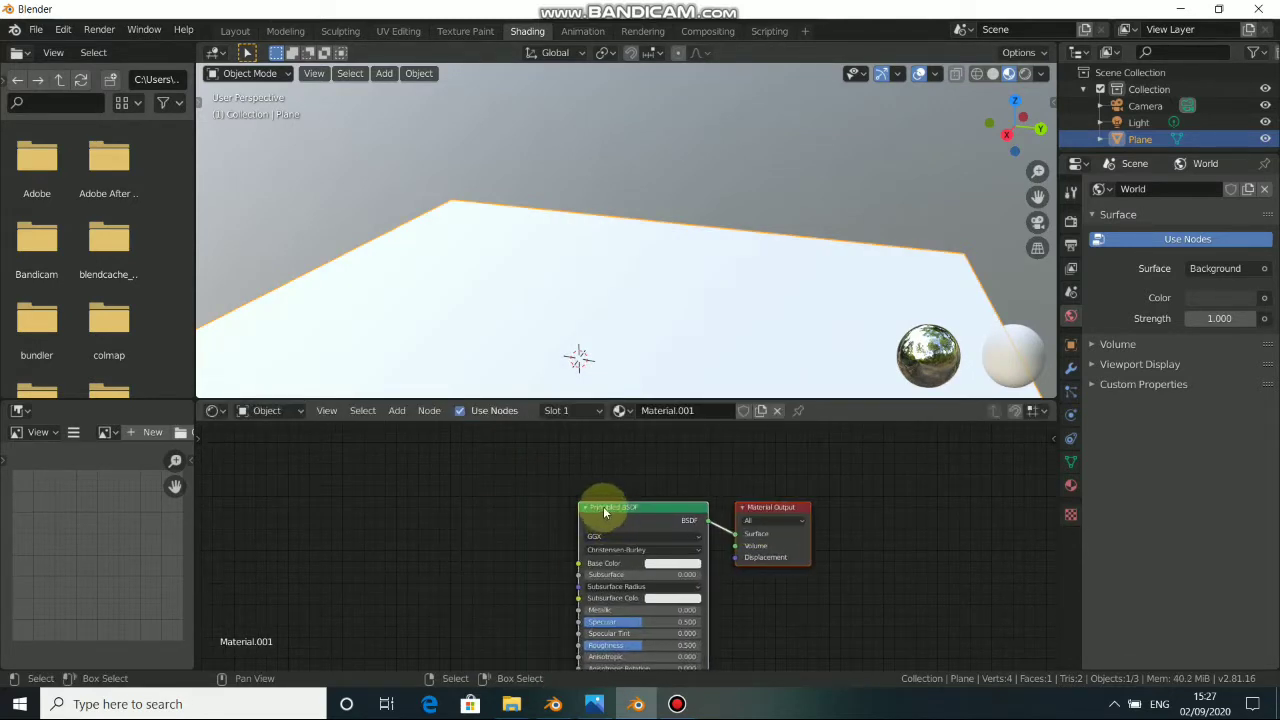
pyautogui.keyDown('shift'); pyautogui.moveTo(630, 302); pyautogui.dragTo(663, 214, button='middle'); pyautogui.keyUp('shift')
pyautogui.moveTo(570, 560); pyautogui.dragTo(638, 535, button='middle')
pyautogui.scroll(-4, 624, 514)
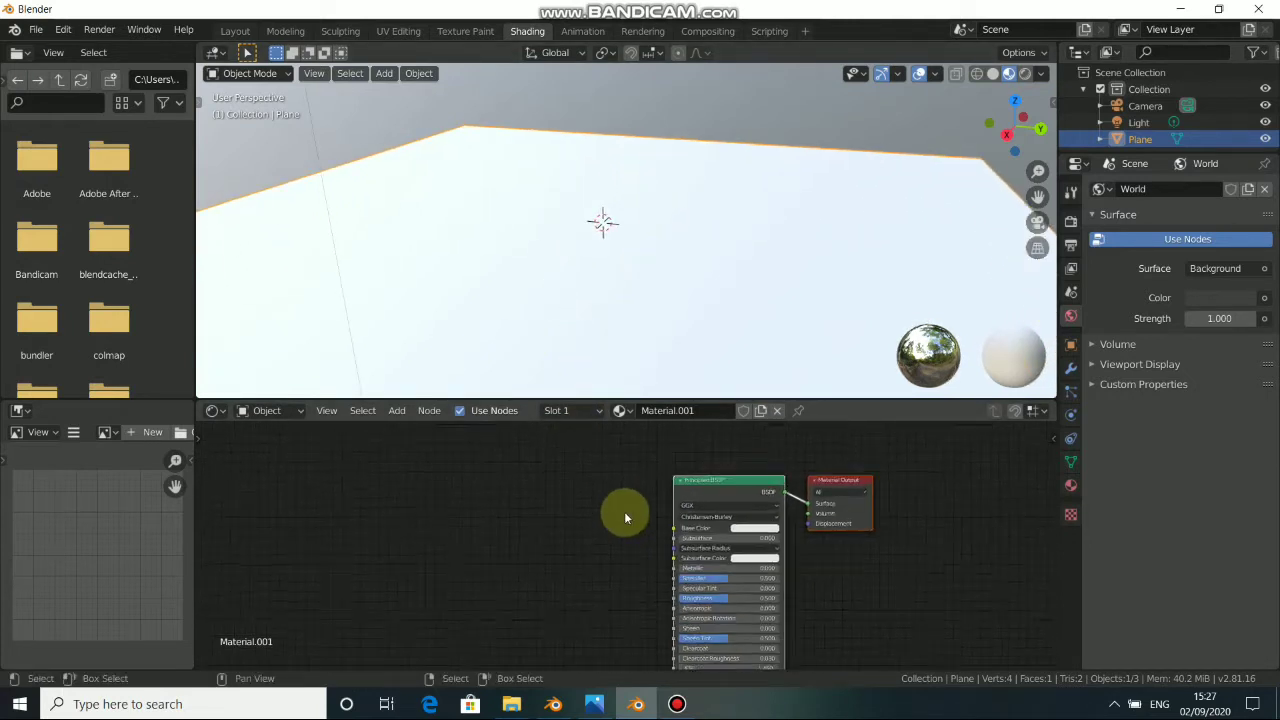
pyautogui.scroll(-1, 777, 517)
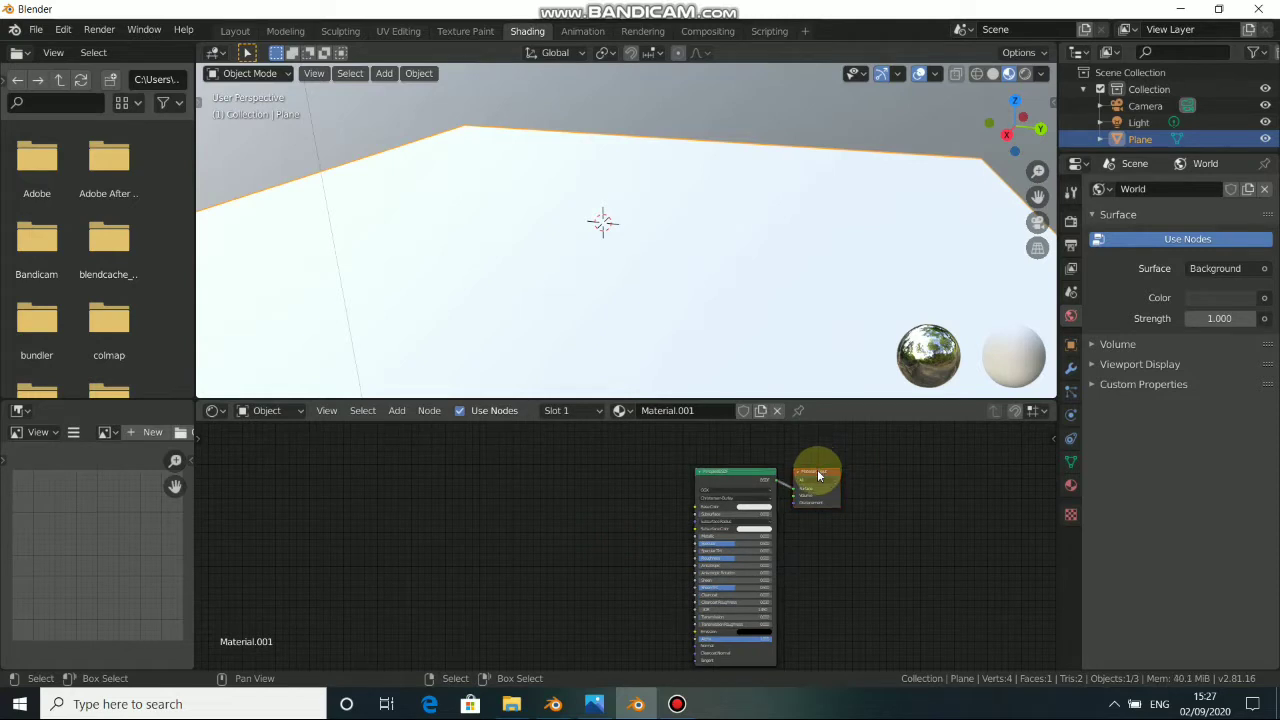
pyautogui.moveTo(817, 481); pyautogui.dragTo(910, 481)
pyautogui.moveTo(760, 485); pyautogui.dragTo(739, 490)
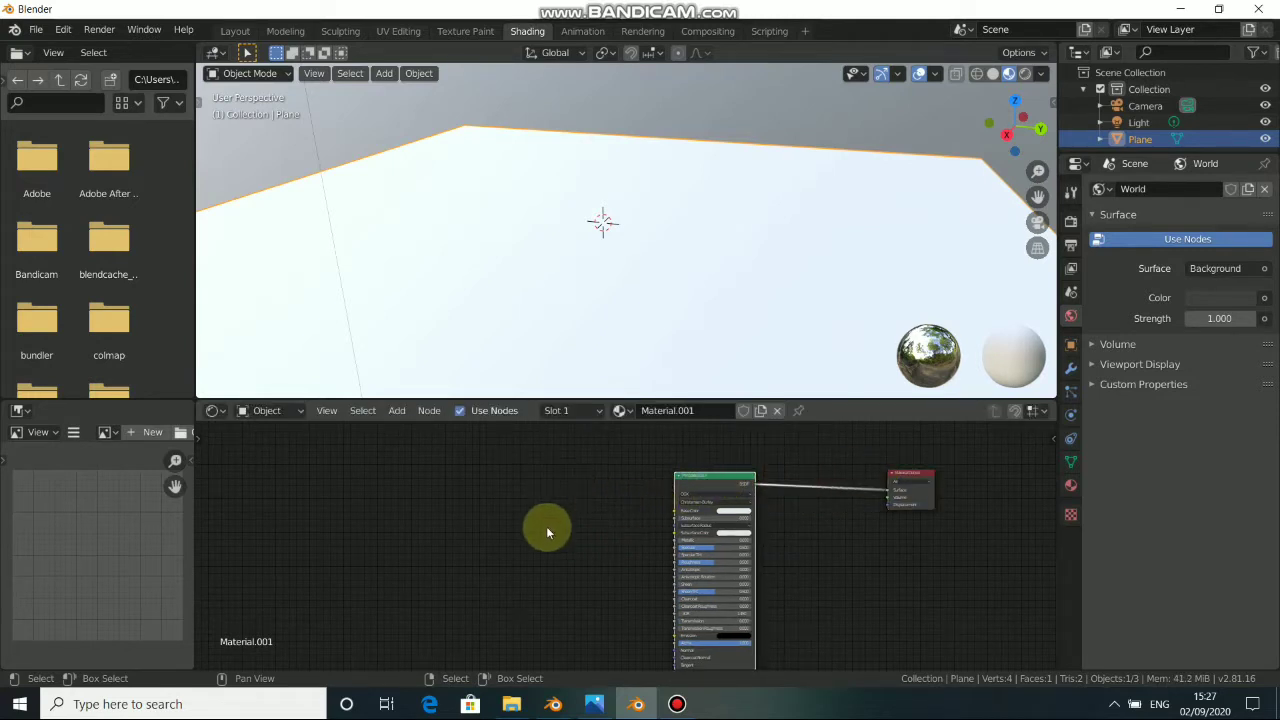
# Step: Bring rocks_ground_01_diff_2k.png from File Explorer into the shader editor and connect its Color output to the Principled BSDF's Base Color
pyautogui.moveTo(511, 704)
pyautogui.click(459, 628)
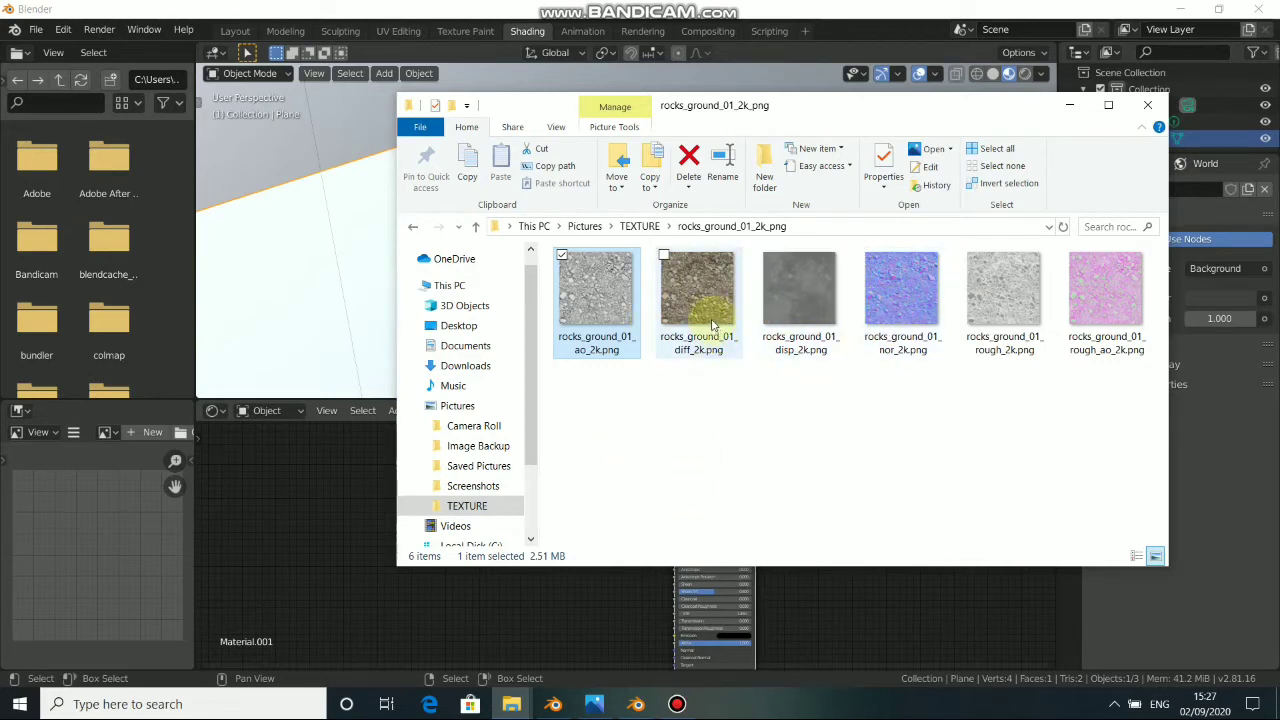
pyautogui.moveTo(700, 290); pyautogui.dragTo(341, 552)
pyautogui.click(537, 522)
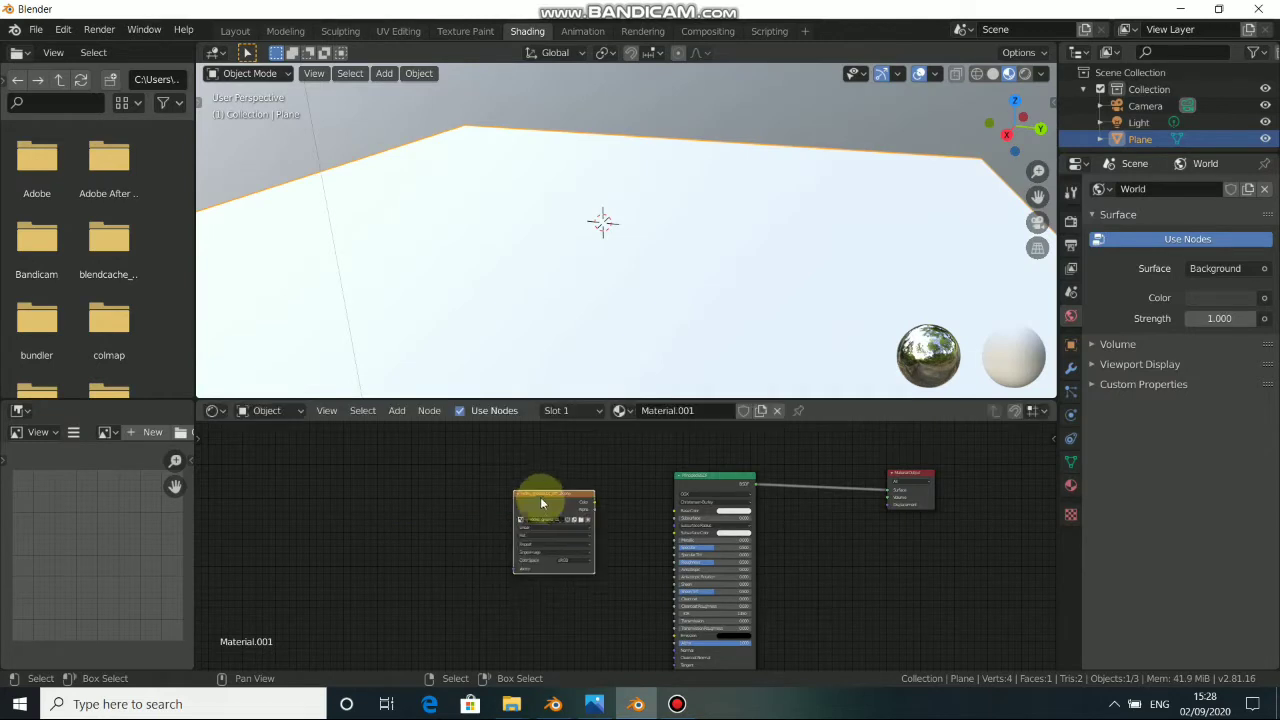
pyautogui.scroll(2, 548, 505)
pyautogui.moveTo(576, 477); pyautogui.dragTo(660, 481)
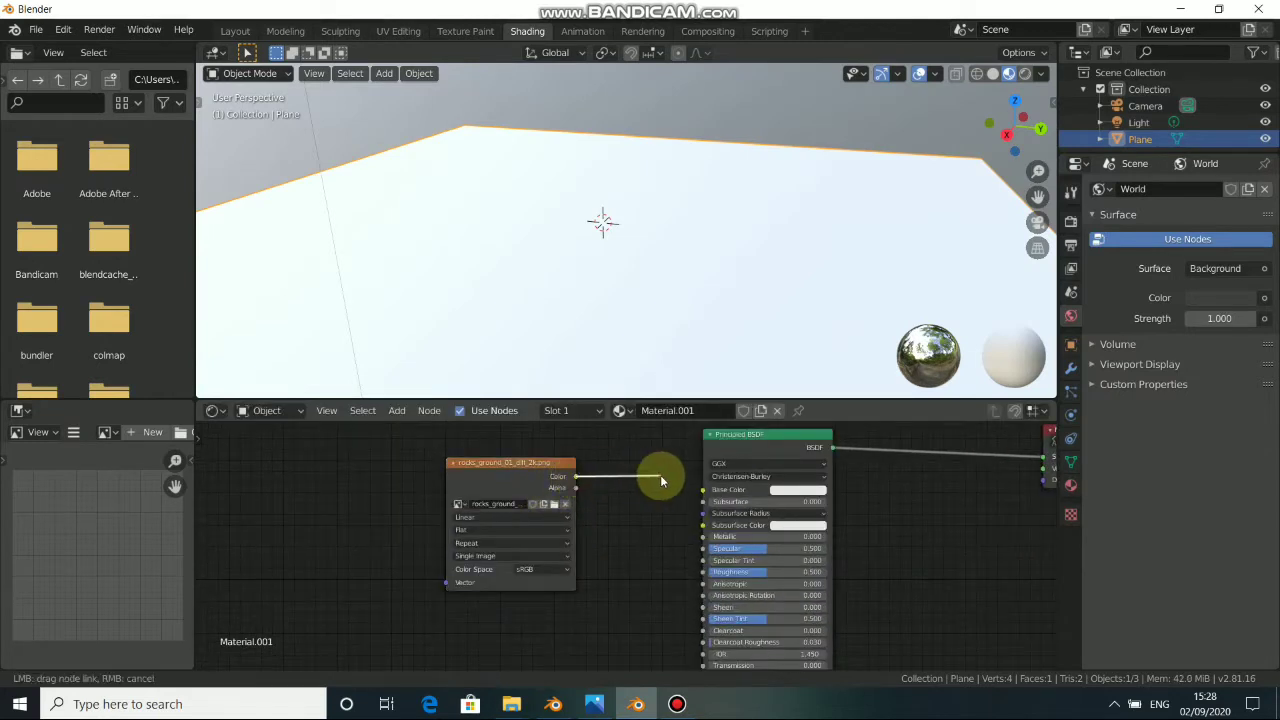
pyautogui.moveTo(580, 464); pyautogui.dragTo(712, 492)
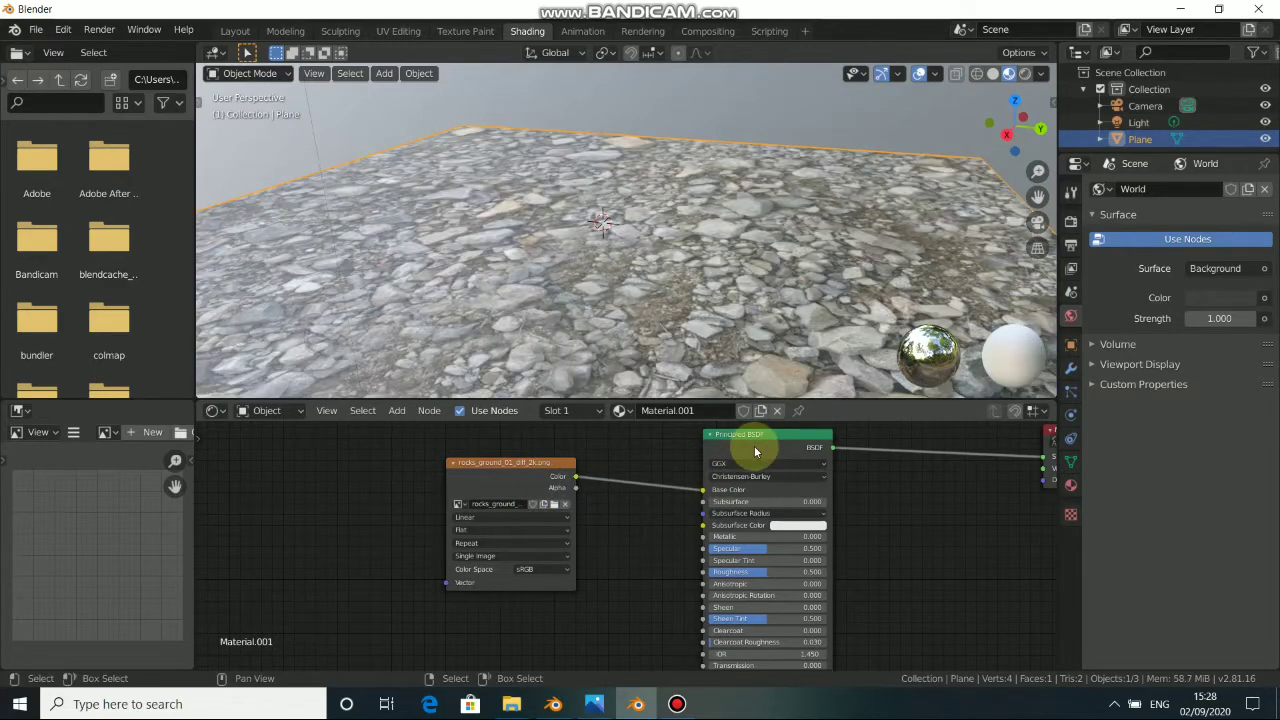
# Step: Examine the rock texture on the plane from several angles and distances
pyautogui.scroll(-5, 557, 325)
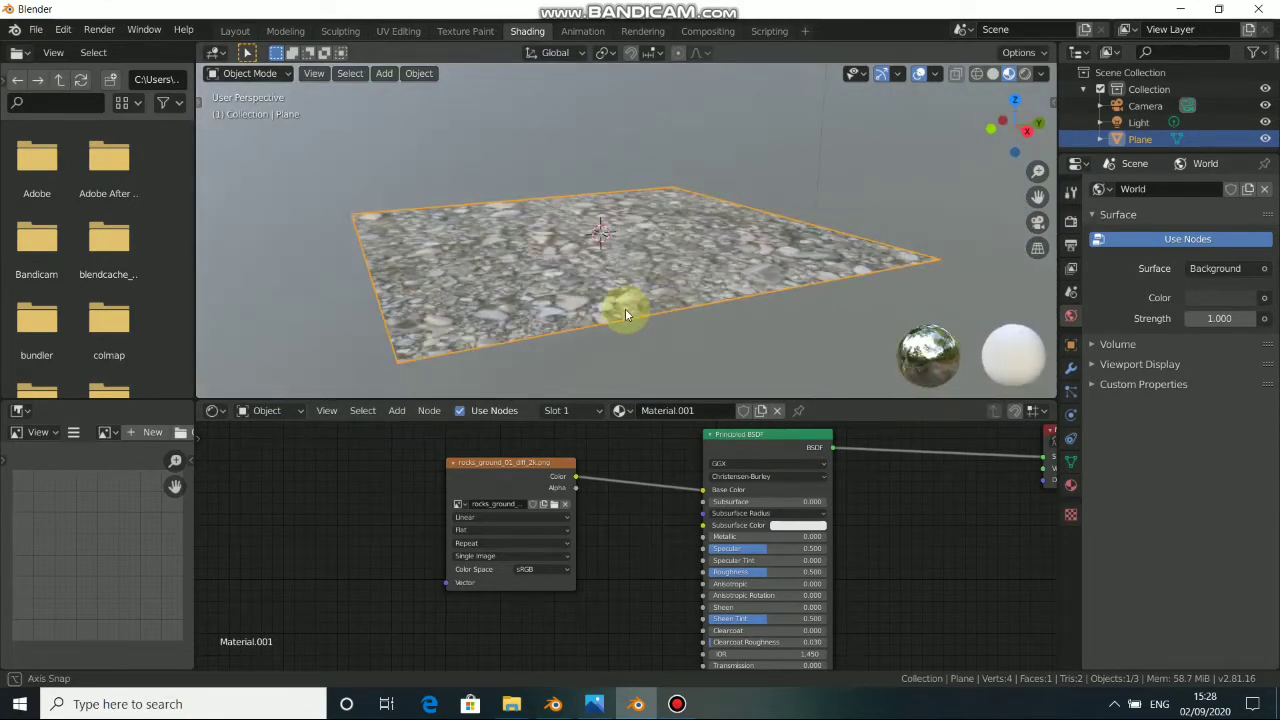
pyautogui.scroll(8, 623, 309)
pyautogui.scroll(2, 596, 330)
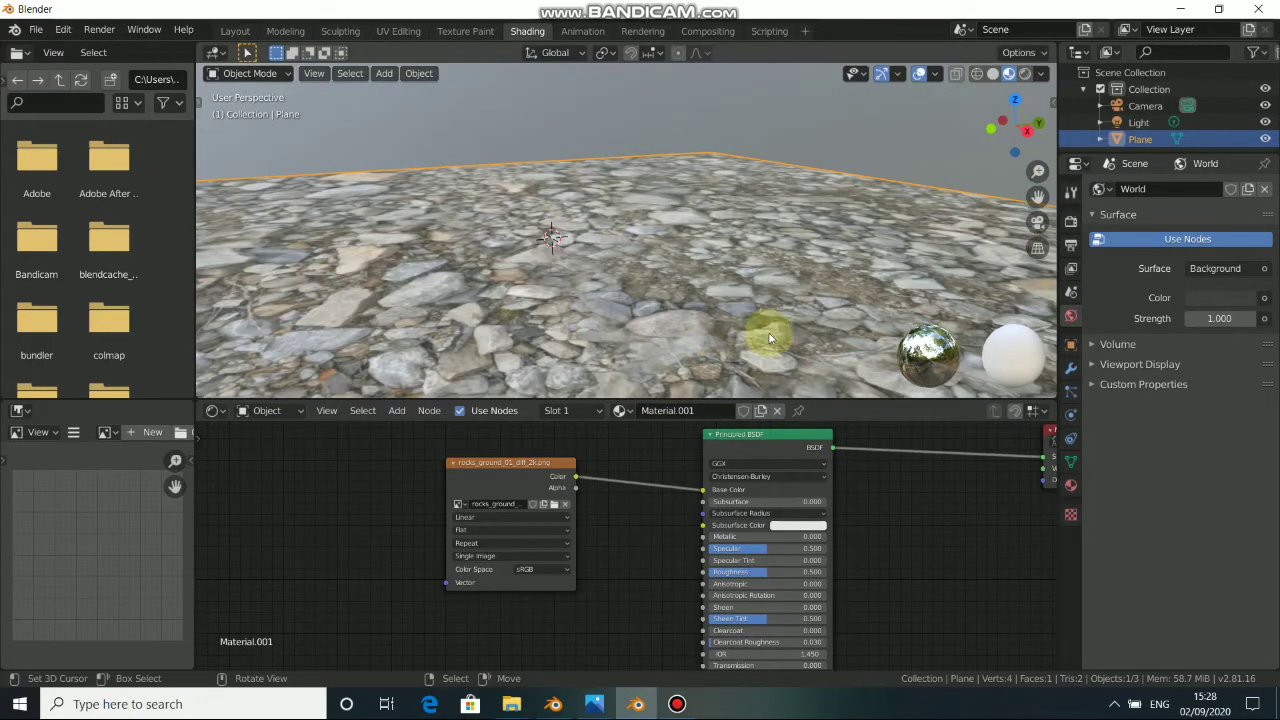
pyautogui.moveTo(770, 338); pyautogui.dragTo(657, 309, button='middle')
pyautogui.scroll(4, 630, 317)
pyautogui.scroll(-3, 615, 315)
pyautogui.scroll(6, 610, 315)
pyautogui.scroll(-3, 717, 306)
# Step: Move the diffuse image texture node farther away from the Principled BSDF node
pyautogui.moveTo(510, 465); pyautogui.dragTo(333, 486)
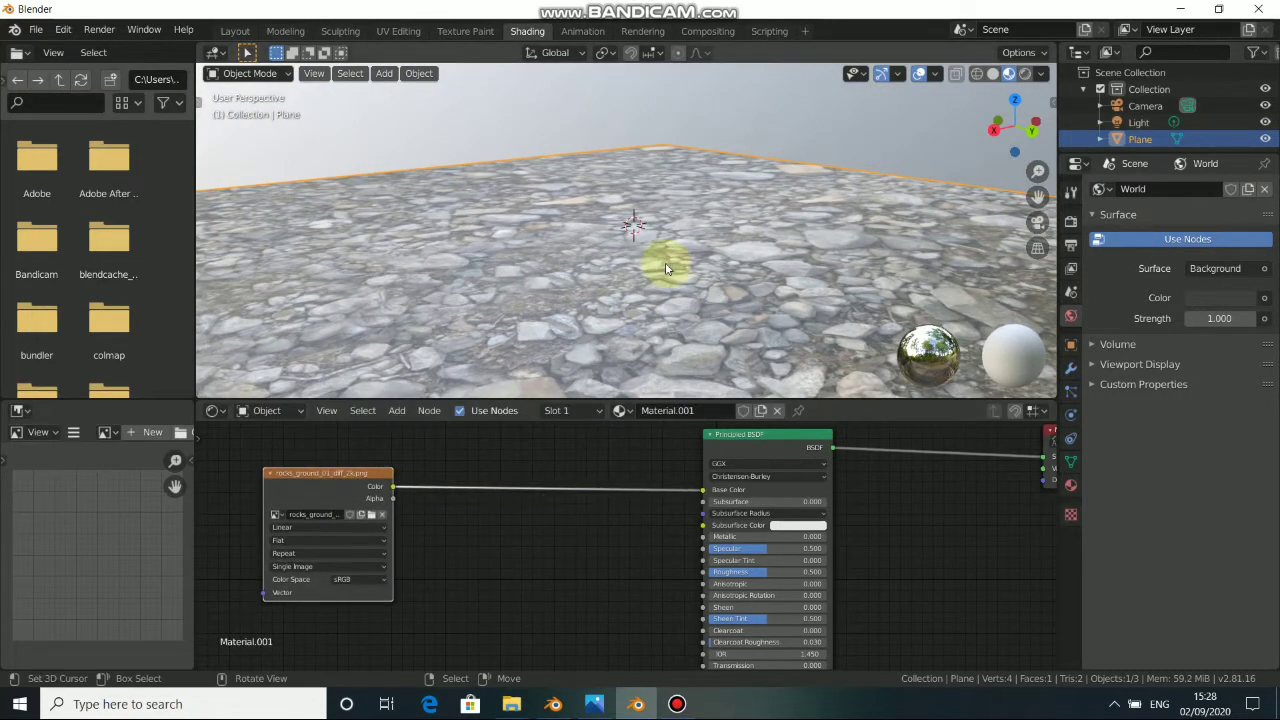
pyautogui.moveTo(666, 266); pyautogui.dragTo(650, 355, button='middle')
pyautogui.moveTo(602, 563); pyautogui.dragTo(766, 423, button='middle')
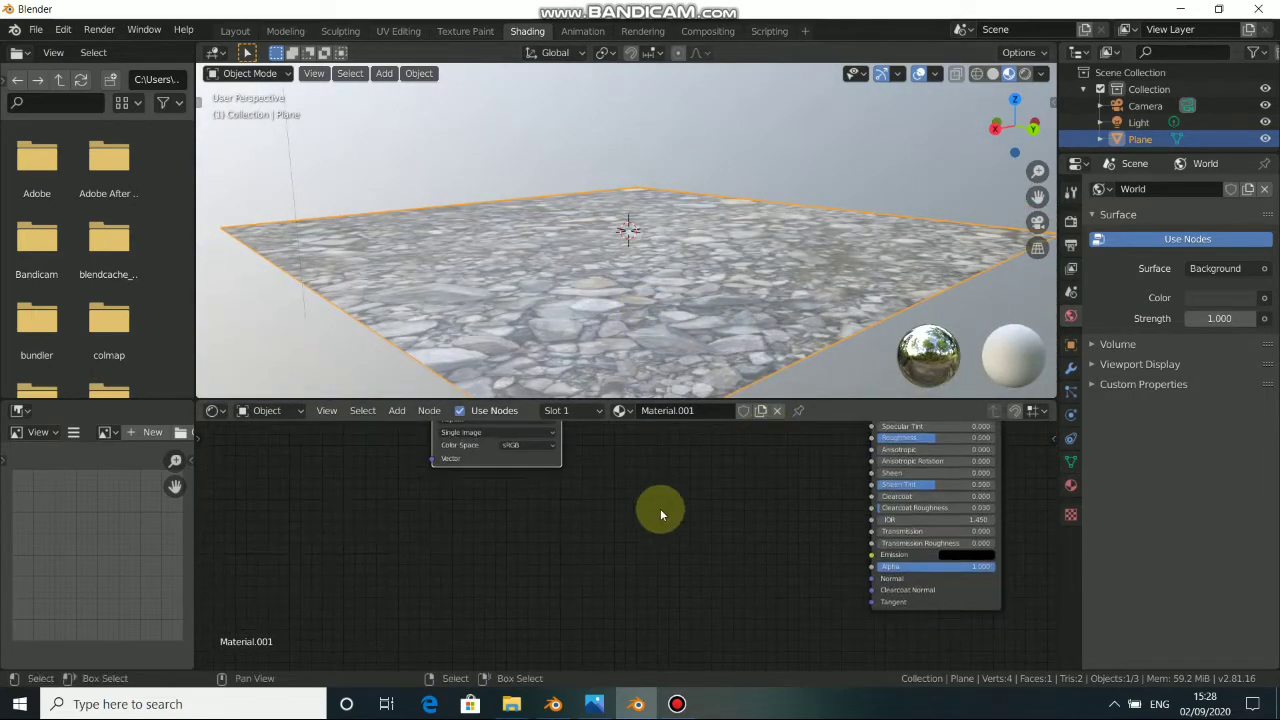
# Step: Bring rocks_ground_01_nor_2k.png from File Explorer below the diffuse texture node and connect its Color output to the Principled BSDF's Normal input
pyautogui.moveTo(510, 706)
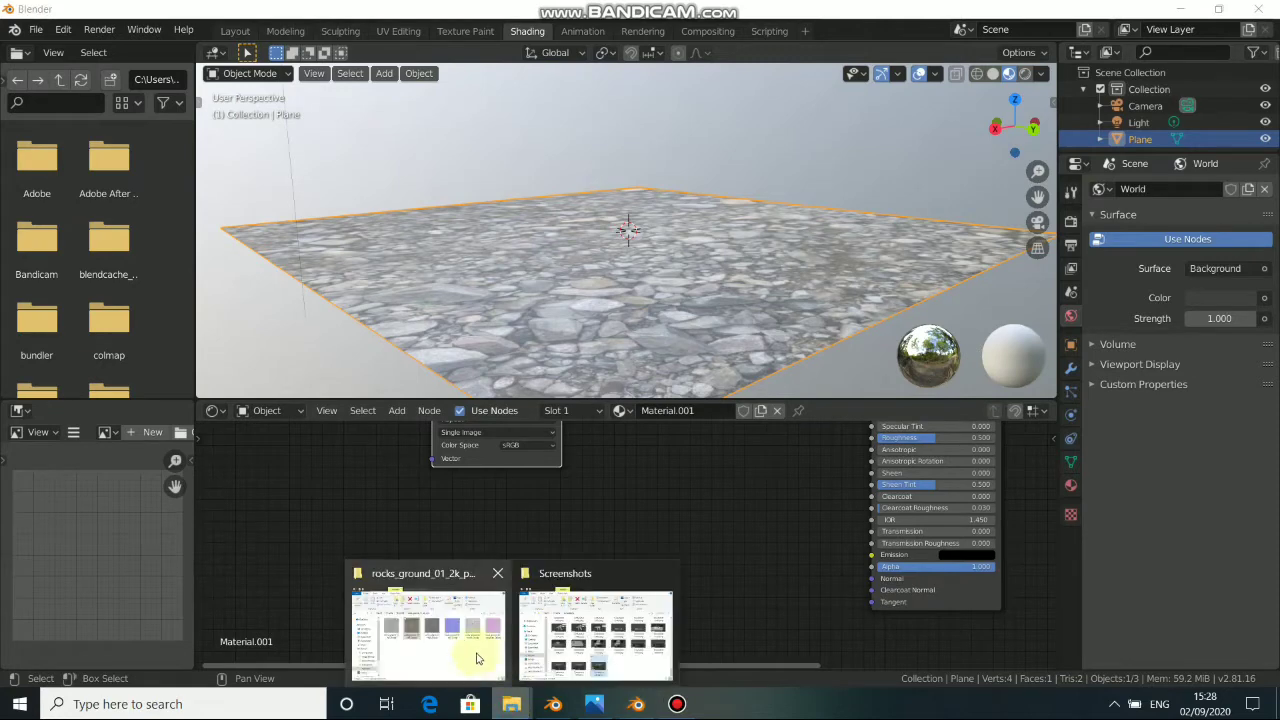
pyautogui.click(476, 656)
pyautogui.moveTo(928, 293); pyautogui.dragTo(406, 622)
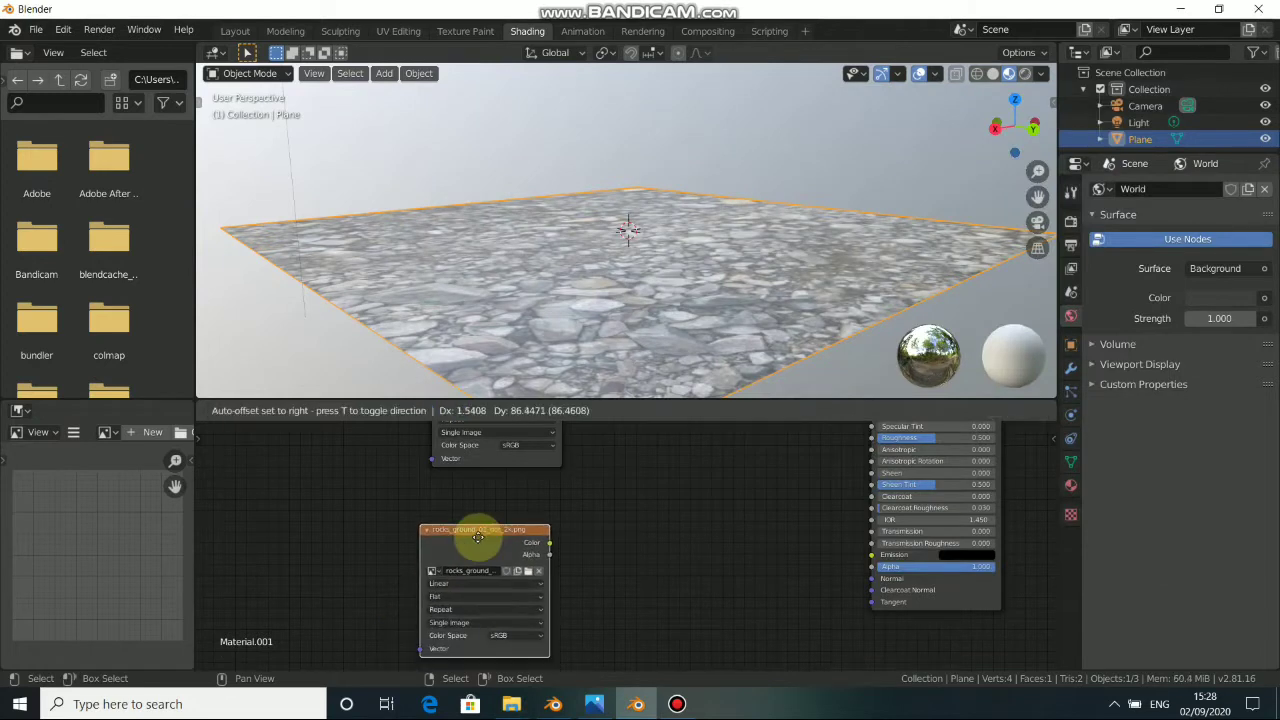
pyautogui.click(479, 532)
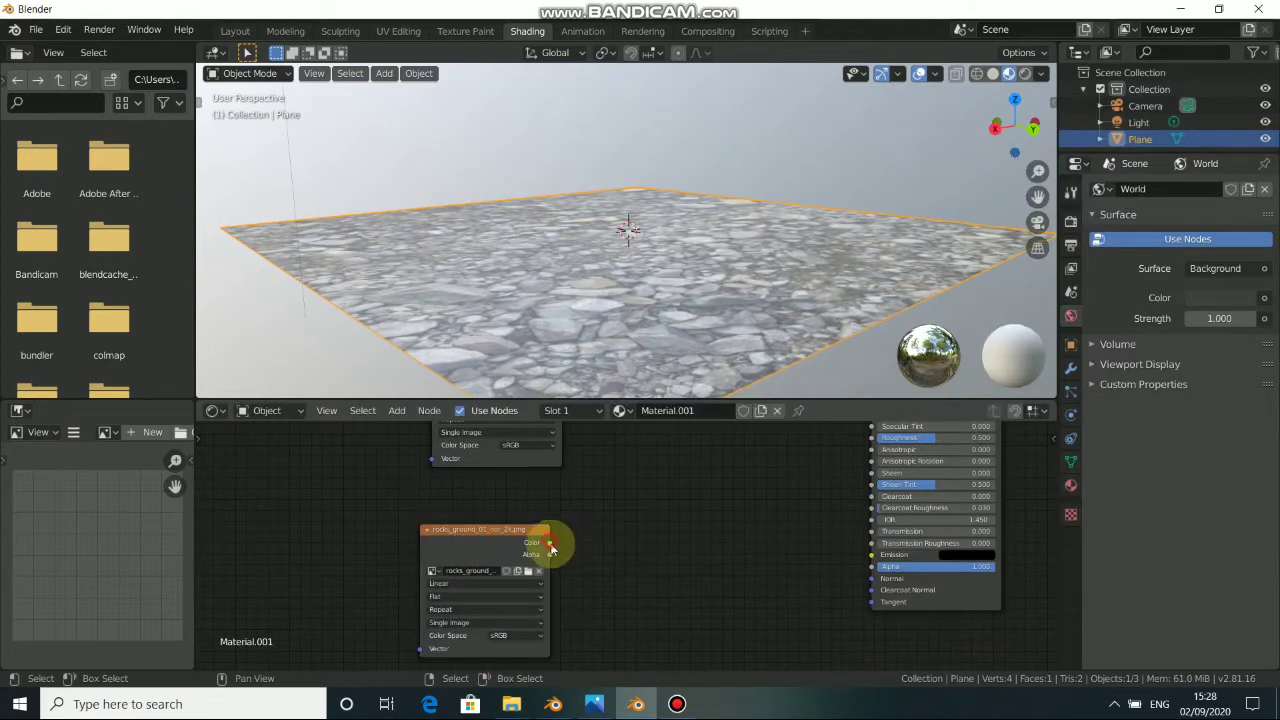
pyautogui.moveTo(549, 543); pyautogui.dragTo(880, 588)
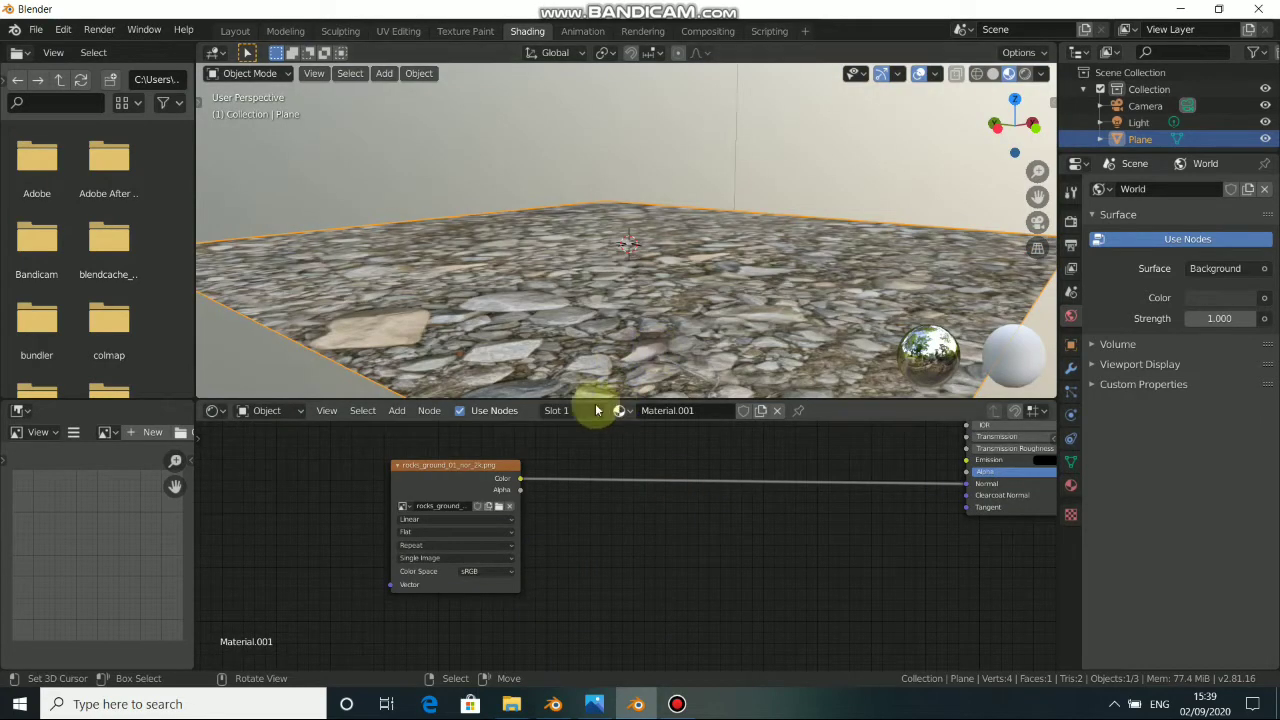
# Step: Set the color space of the normal image texture node to Non-Color
pyautogui.scroll(-2, 545, 504)
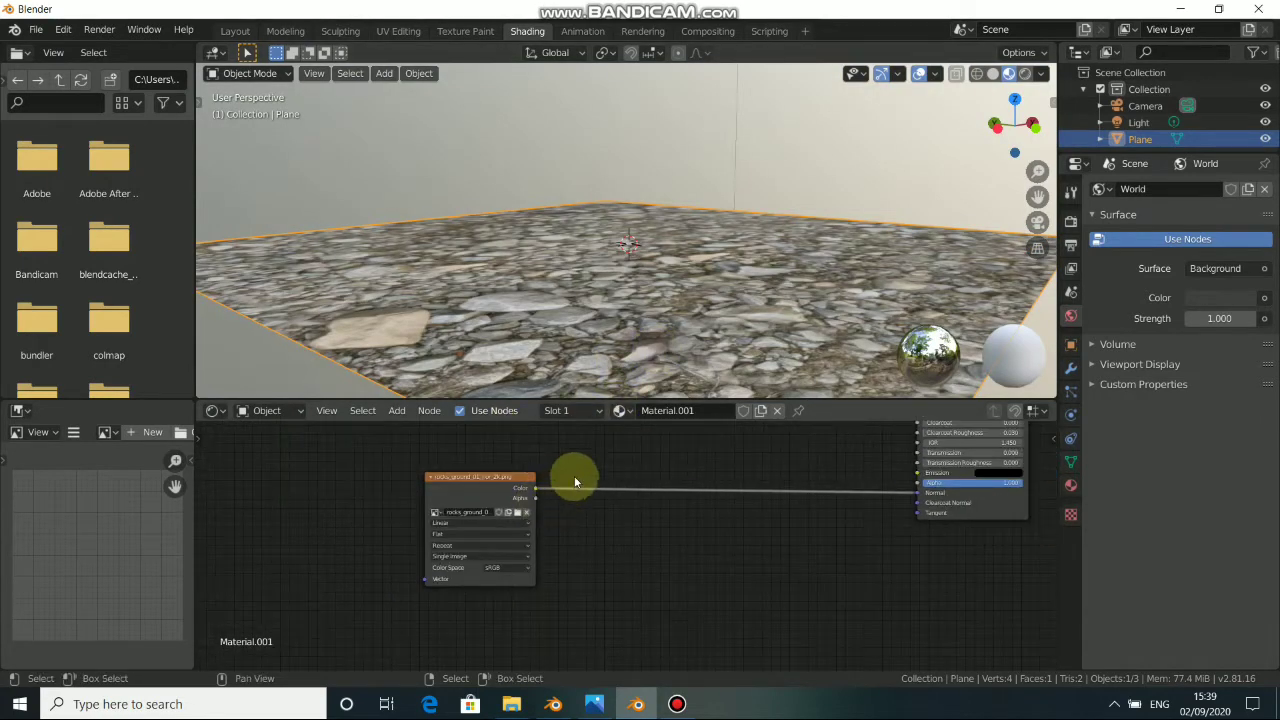
pyautogui.keyDown('alt'); pyautogui.moveTo(576, 472); pyautogui.dragTo(597, 613); pyautogui.keyUp('alt')
pyautogui.moveTo(581, 445); pyautogui.dragTo(549, 460)
pyautogui.moveTo(640, 517); pyautogui.dragTo(618, 419, button='middle')
pyautogui.moveTo(547, 542); pyautogui.dragTo(597, 491, button='middle')
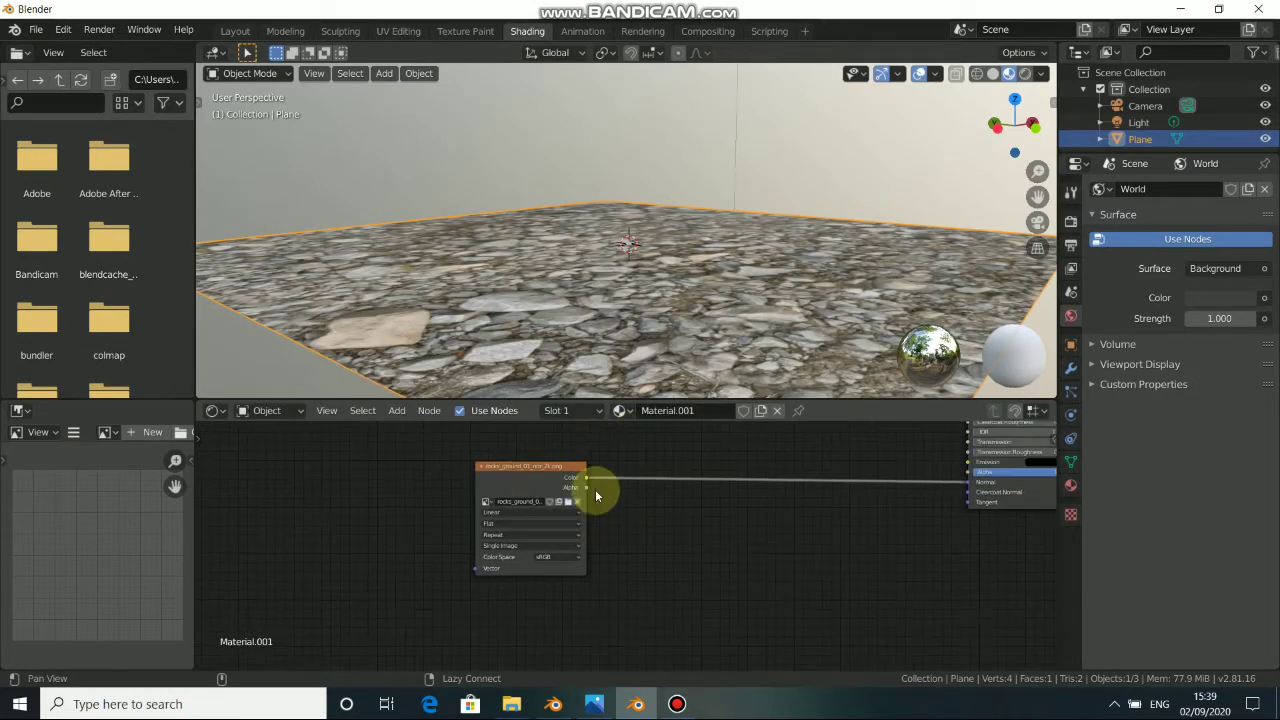
pyautogui.click(558, 561)
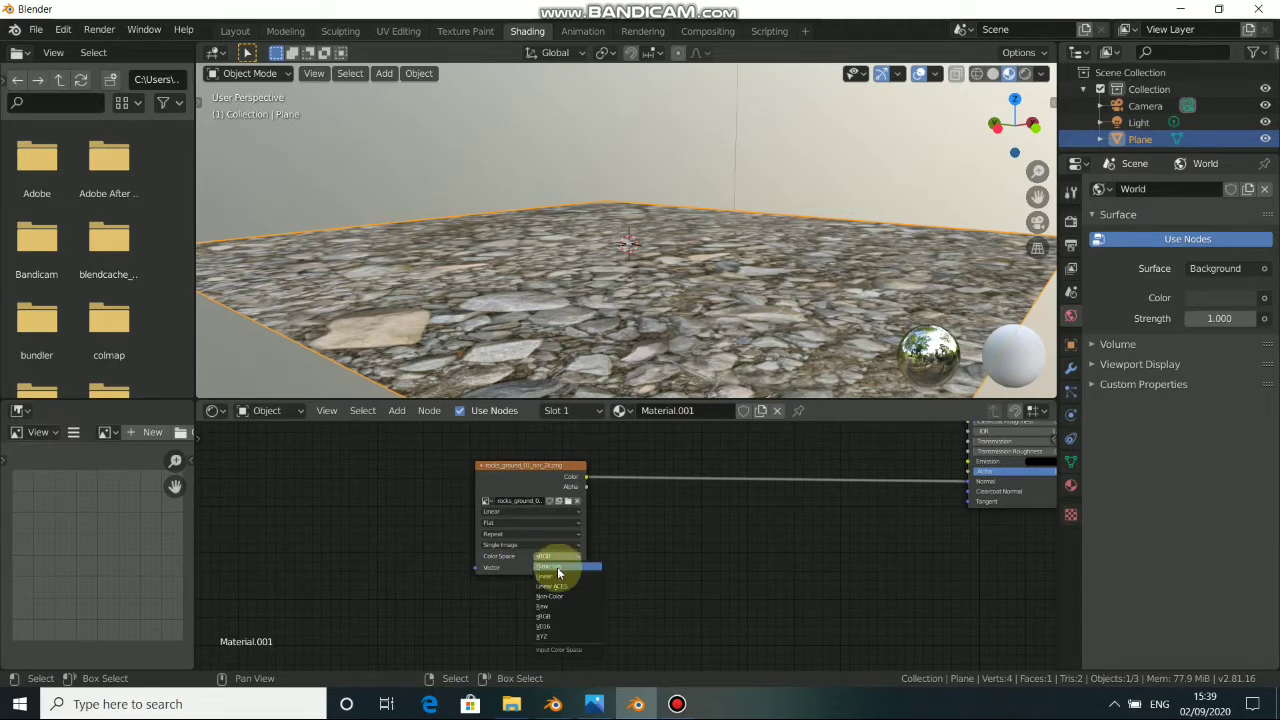
pyautogui.click(555, 596)
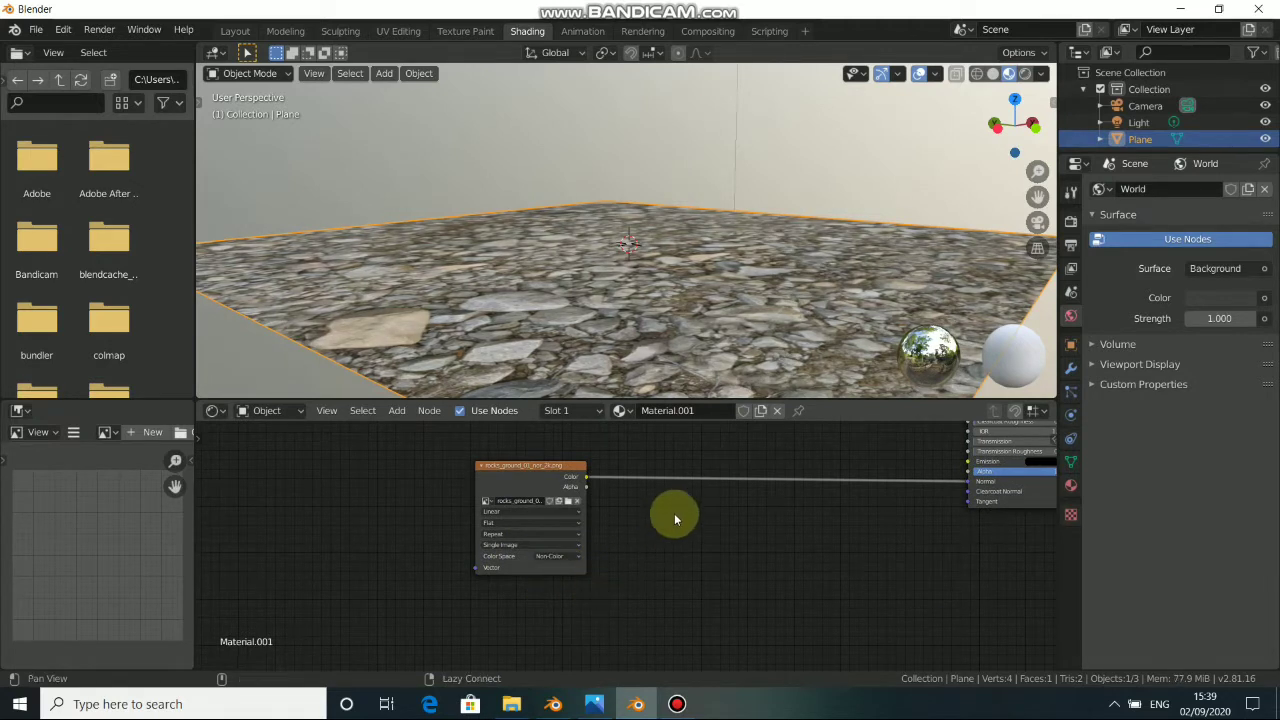
# Step: Insert a Normal Map node into the link between the normal image texture and the Principled BSDF's Normal input
pyautogui.moveTo(674, 517); pyautogui.dragTo(601, 542, button='middle')
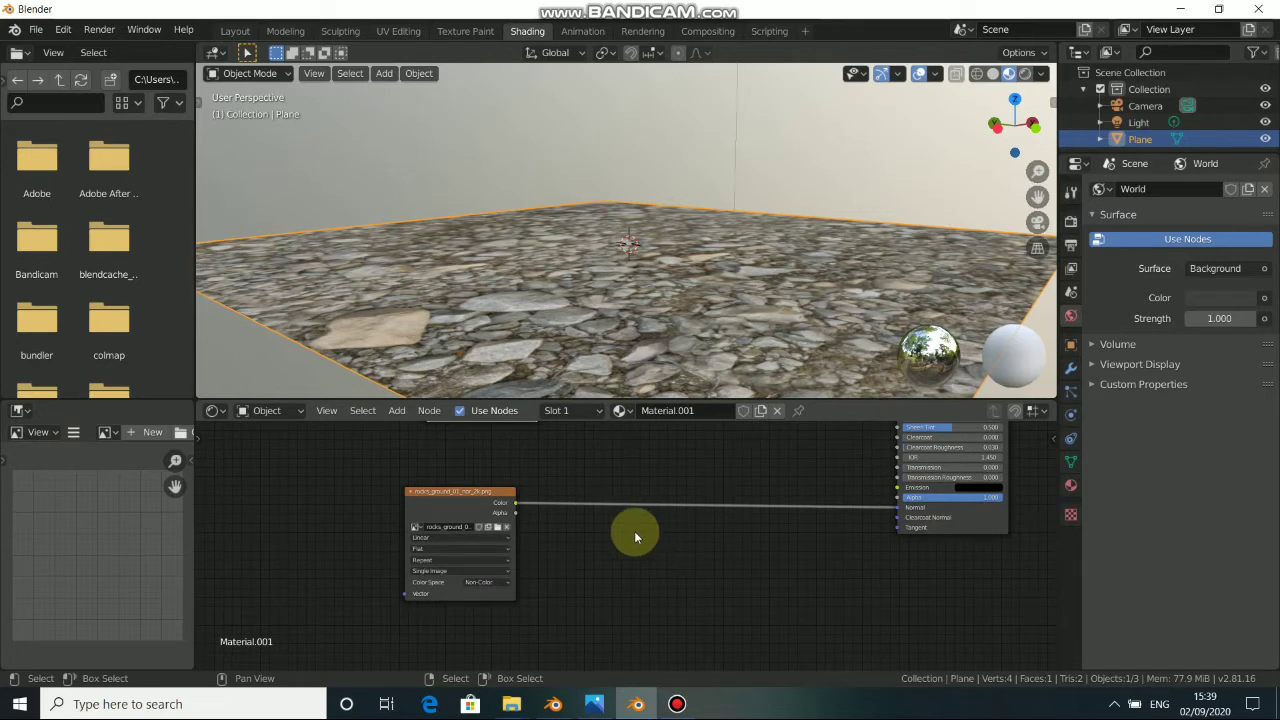
pyautogui.hotkey('shift', 'a')
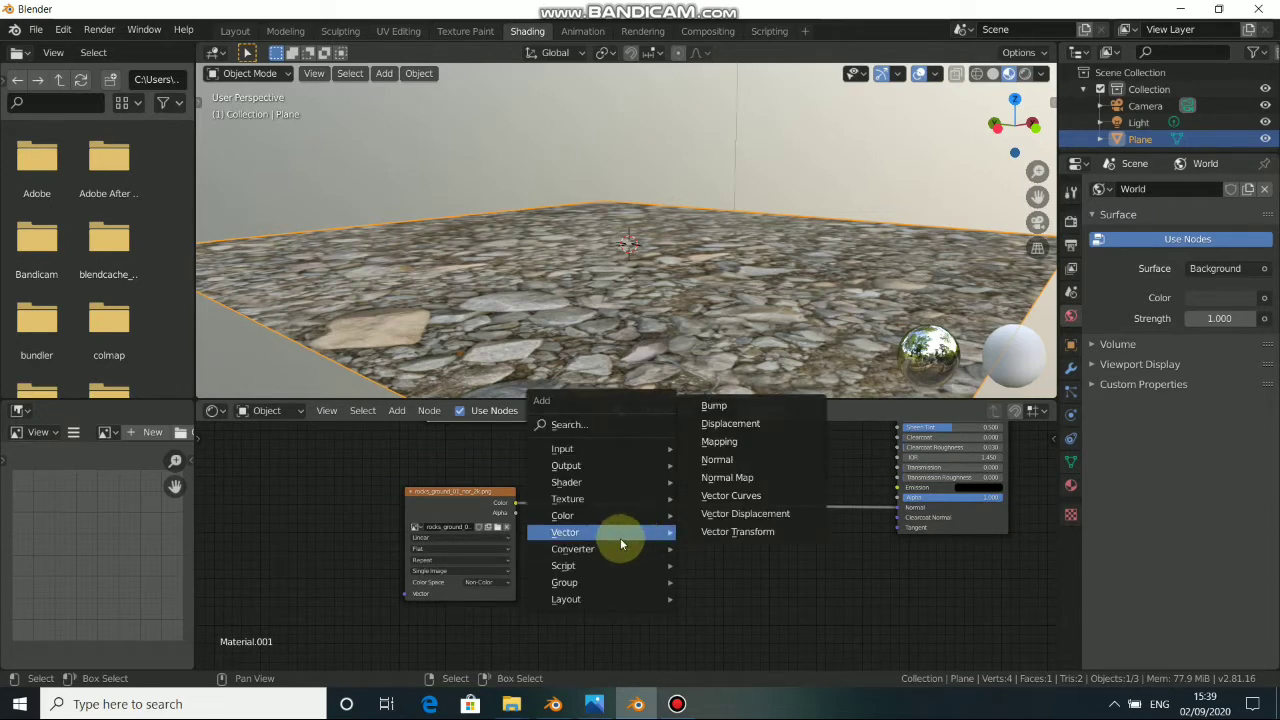
pyautogui.click(740, 477)
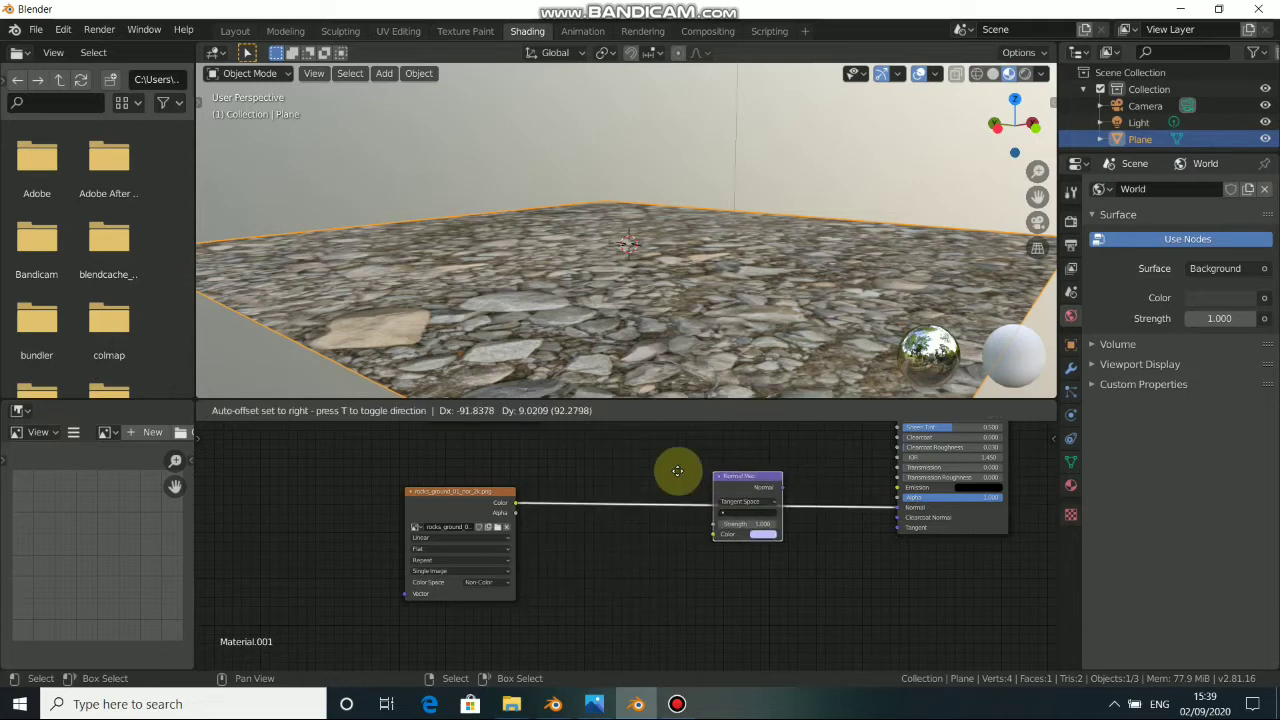
pyautogui.click(663, 470)
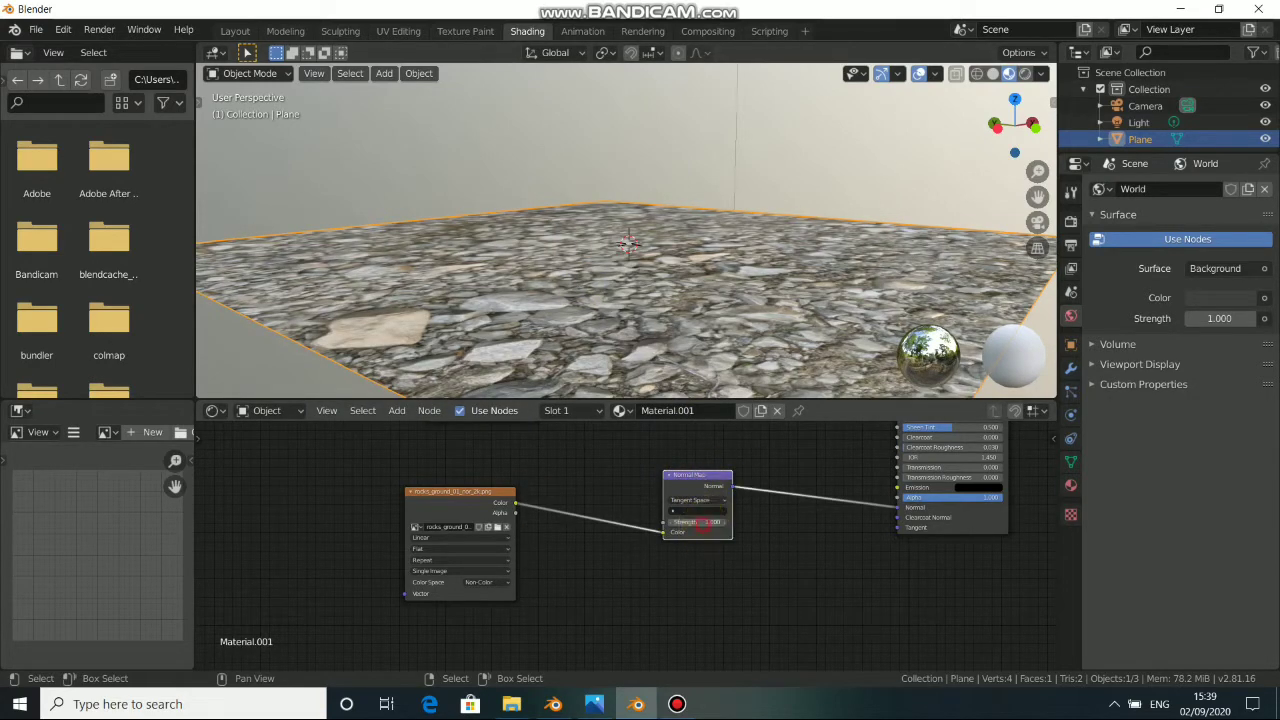
# Step: Try a Strength of 5.500 on the Normal Map node, inspect the rocks, and settle on 2.000
pyautogui.moveTo(703, 522); pyautogui.dragTo(745, 522)
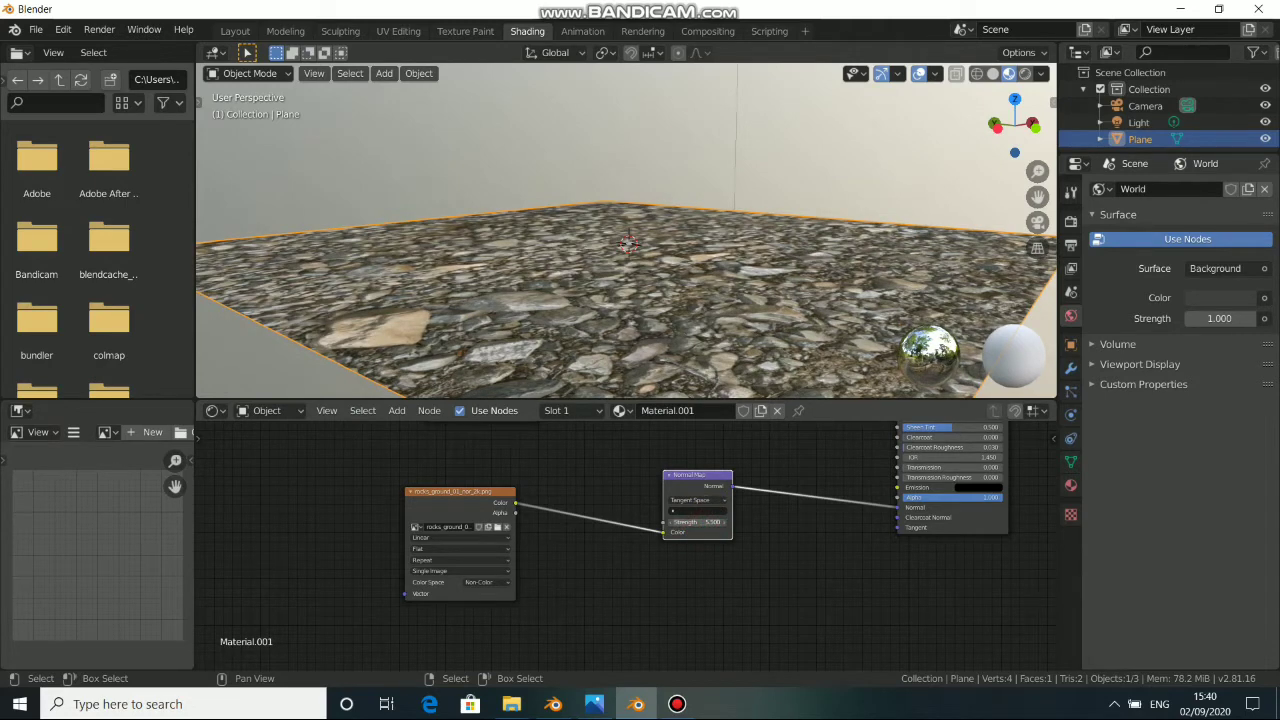
pyautogui.moveTo(651, 257); pyautogui.dragTo(580, 306, button='middle')
pyautogui.scroll(4, 634, 335)
pyautogui.scroll(-4, 652, 328)
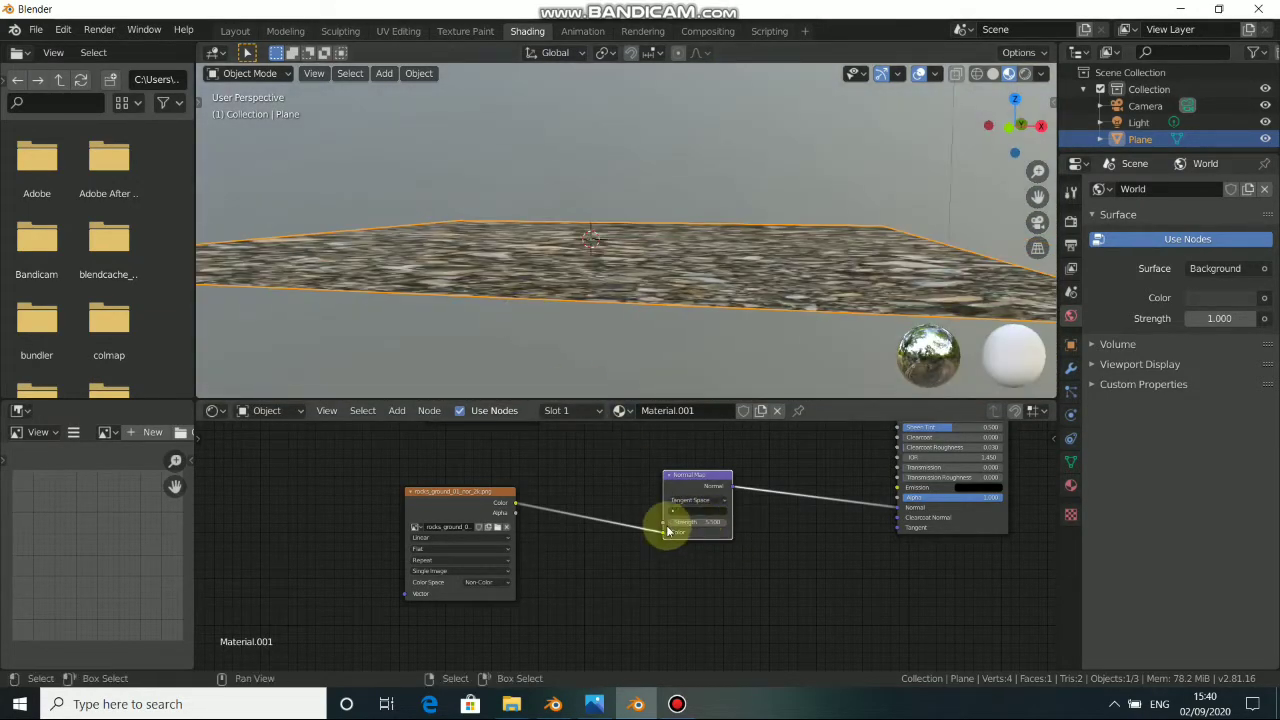
pyautogui.click(669, 522)
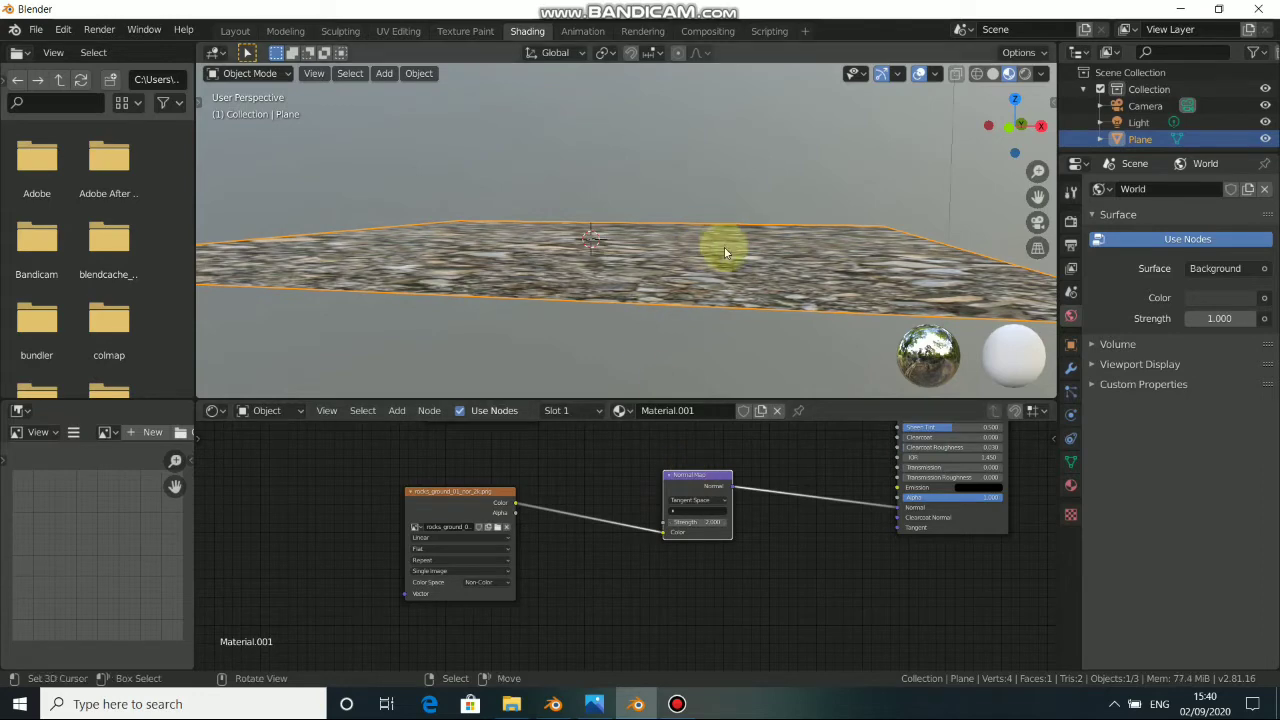
pyautogui.moveTo(726, 251); pyautogui.dragTo(666, 400, button='middle')
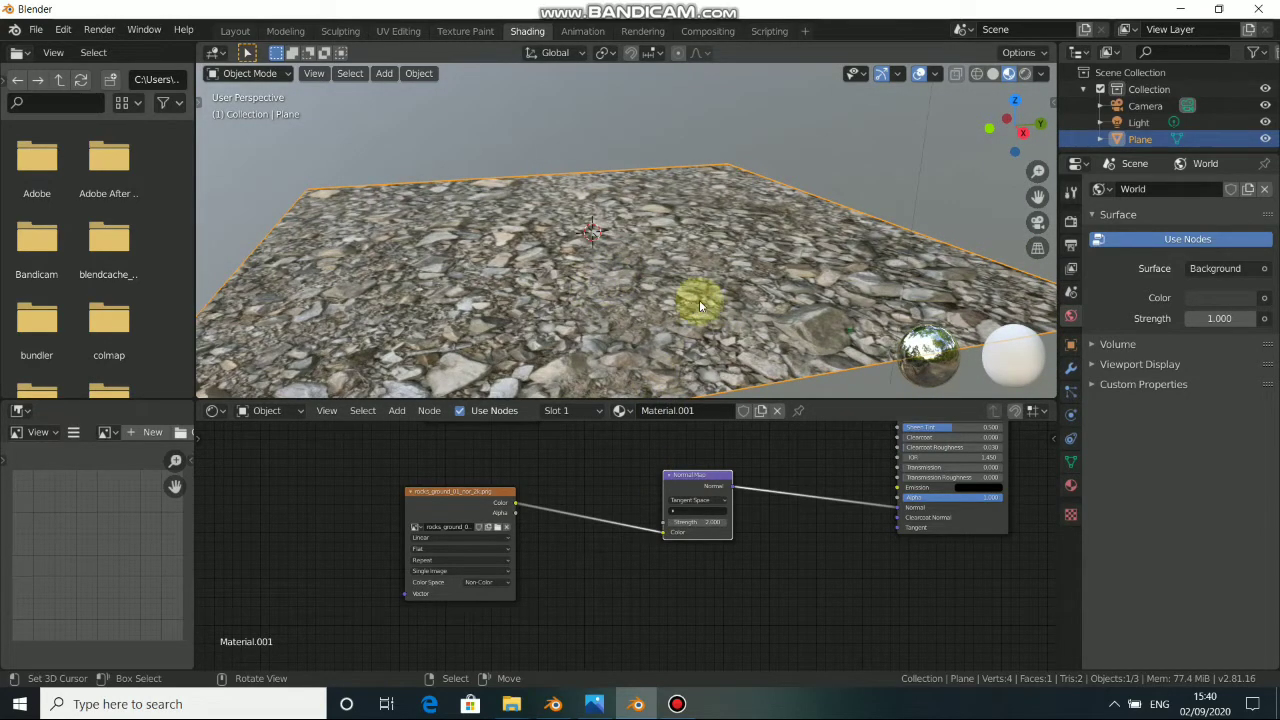
# Step: Move the Material Output node farther away from the Principled BSDF to make room between them
pyautogui.moveTo(680, 458); pyautogui.dragTo(579, 523, button='middle')
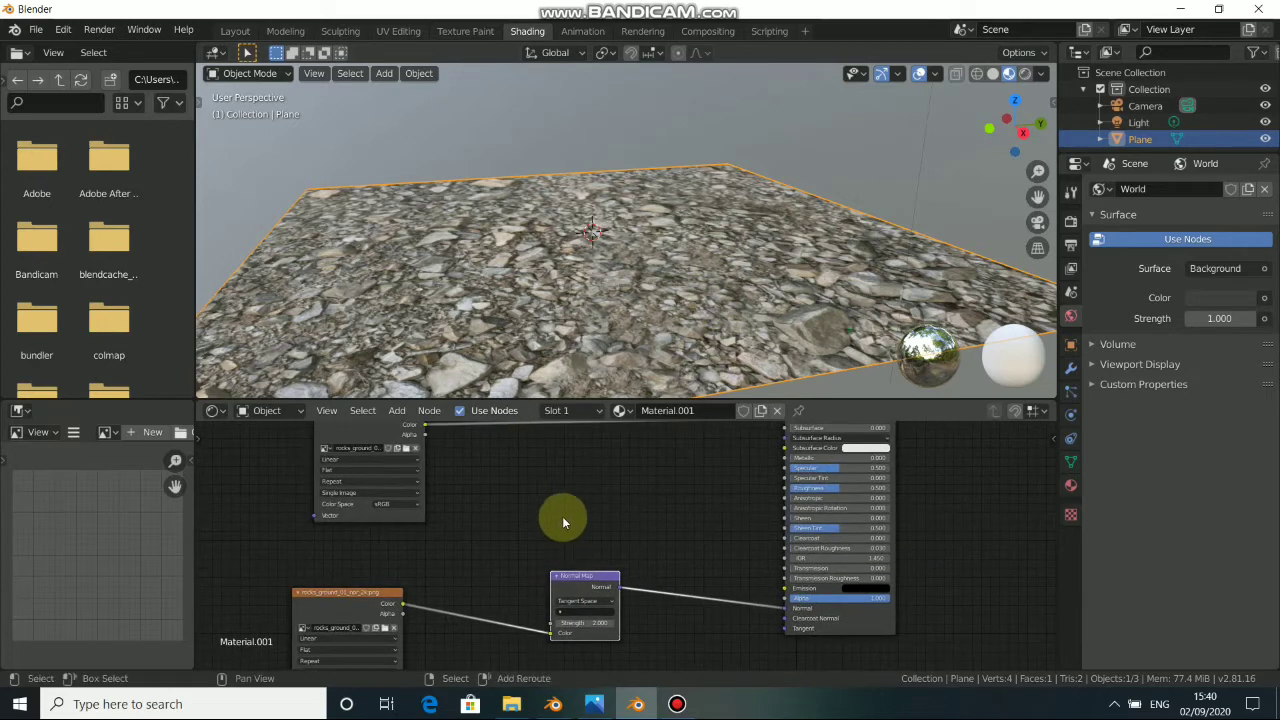
pyautogui.keyDown('alt'); pyautogui.moveTo(560, 515); pyautogui.dragTo(361, 586); pyautogui.keyUp('alt')
pyautogui.keyDown('alt'); pyautogui.moveTo(790, 525); pyautogui.dragTo(577, 566); pyautogui.keyUp('alt')
pyautogui.moveTo(623, 492); pyautogui.dragTo(780, 491)
pyautogui.keyDown('alt'); pyautogui.moveTo(703, 557); pyautogui.dragTo(709, 500); pyautogui.keyUp('alt')
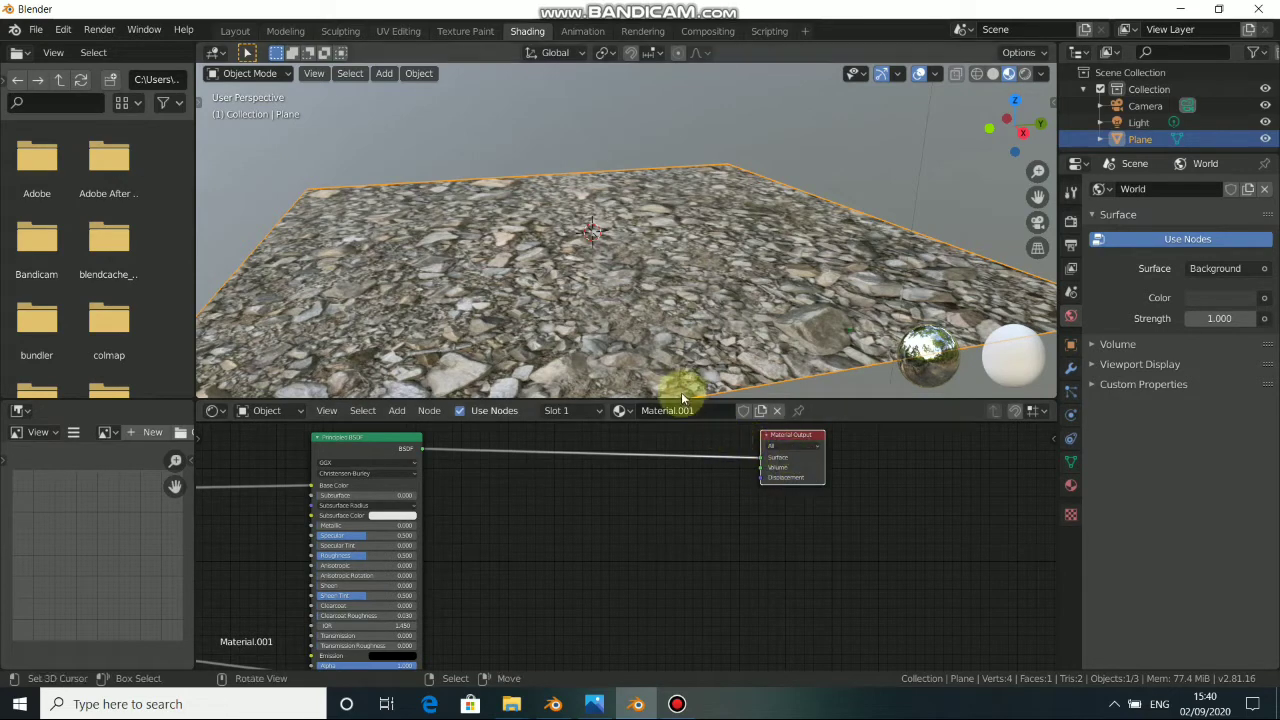
# Step: Bring rocks_ground_01_disp_2k.png from File Explorer into the node editor between the Principled BSDF and Material Output nodes
pyautogui.moveTo(513, 707)
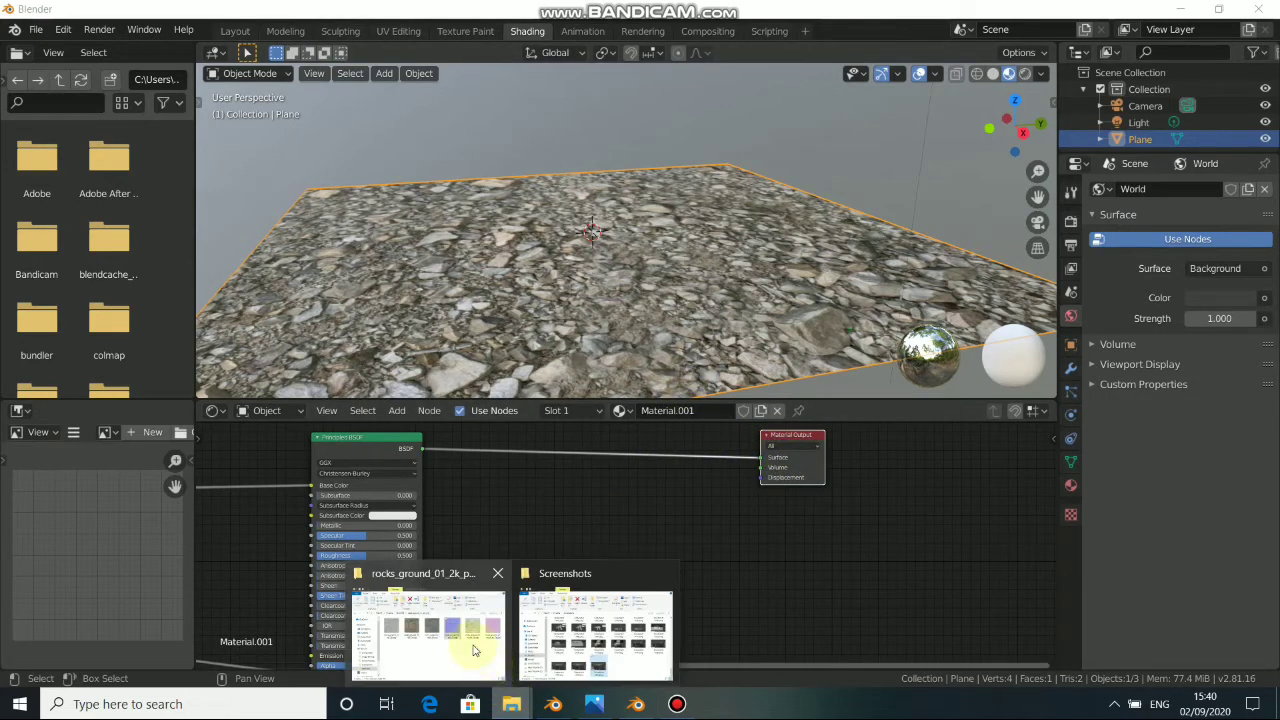
pyautogui.click(468, 636)
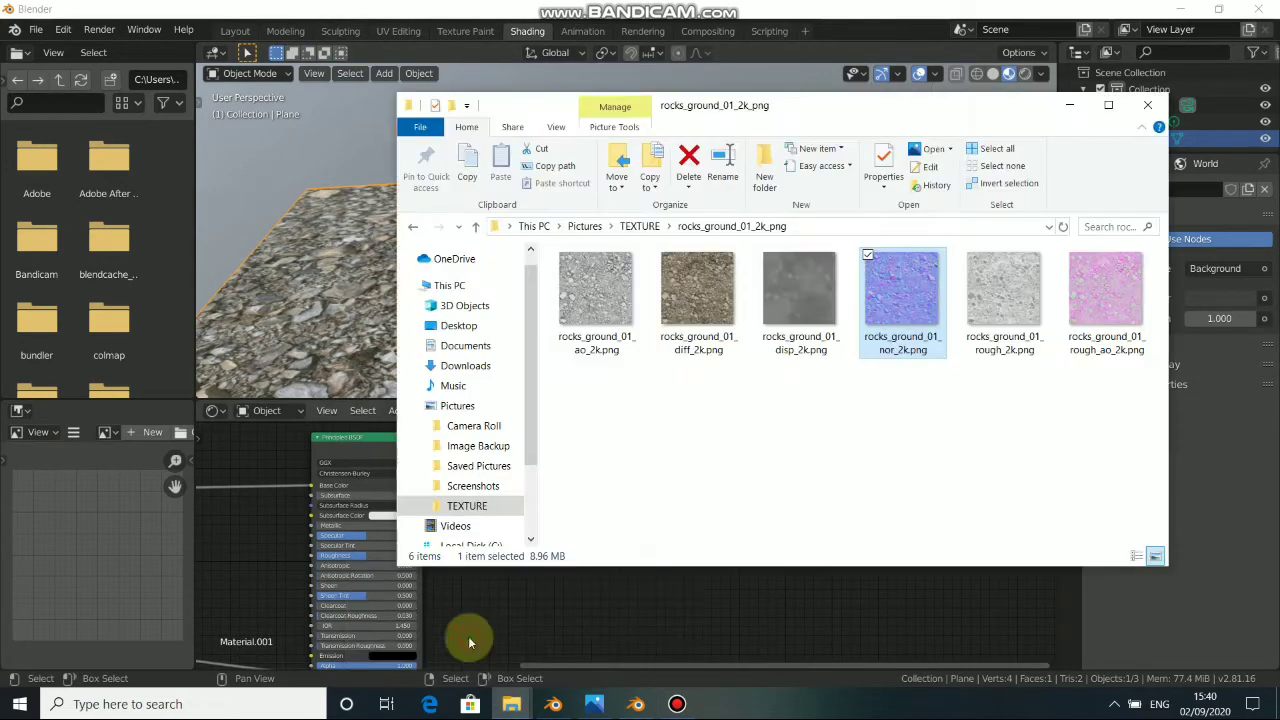
pyautogui.click(796, 312)
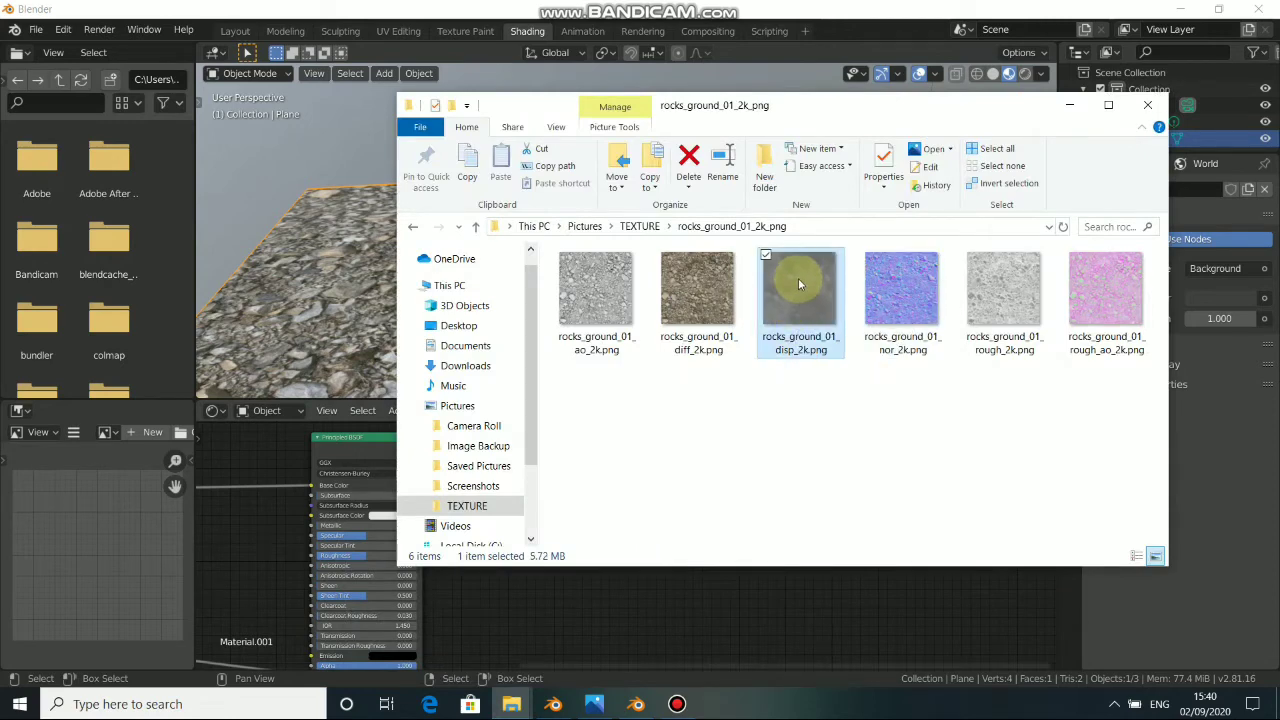
pyautogui.moveTo(798, 278); pyautogui.dragTo(494, 534)
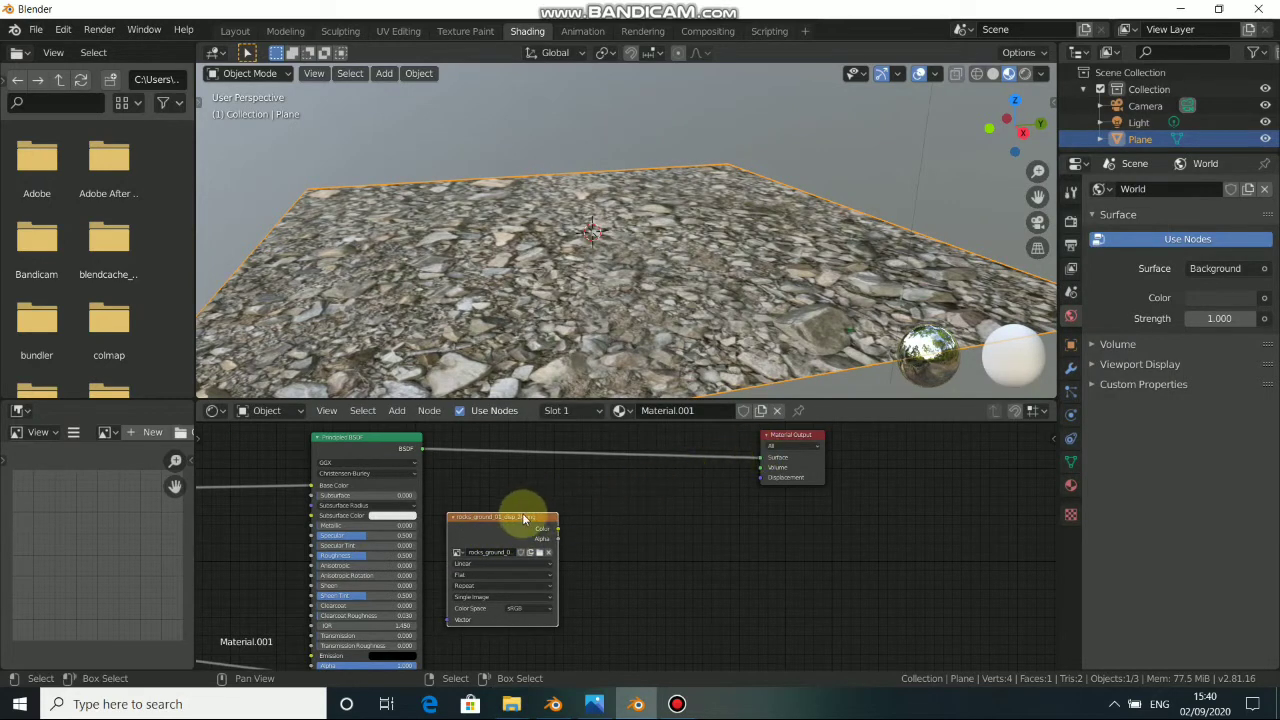
# Step: Set the displacement texture's color space to Non-Color and connect its Color output to the Material Output's Displacement input
pyautogui.moveTo(491, 491); pyautogui.dragTo(683, 451, button='middle')
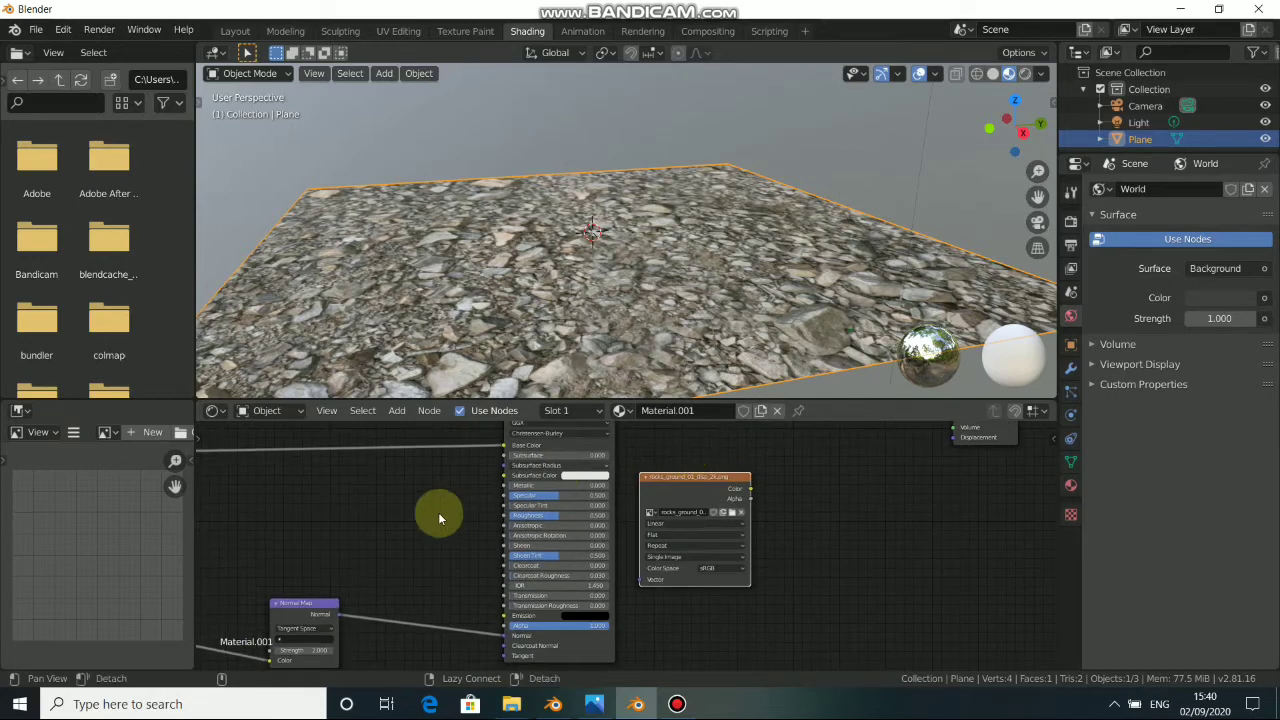
pyautogui.keyDown('alt'); pyautogui.moveTo(366, 529); pyautogui.dragTo(391, 521); pyautogui.keyUp('alt')
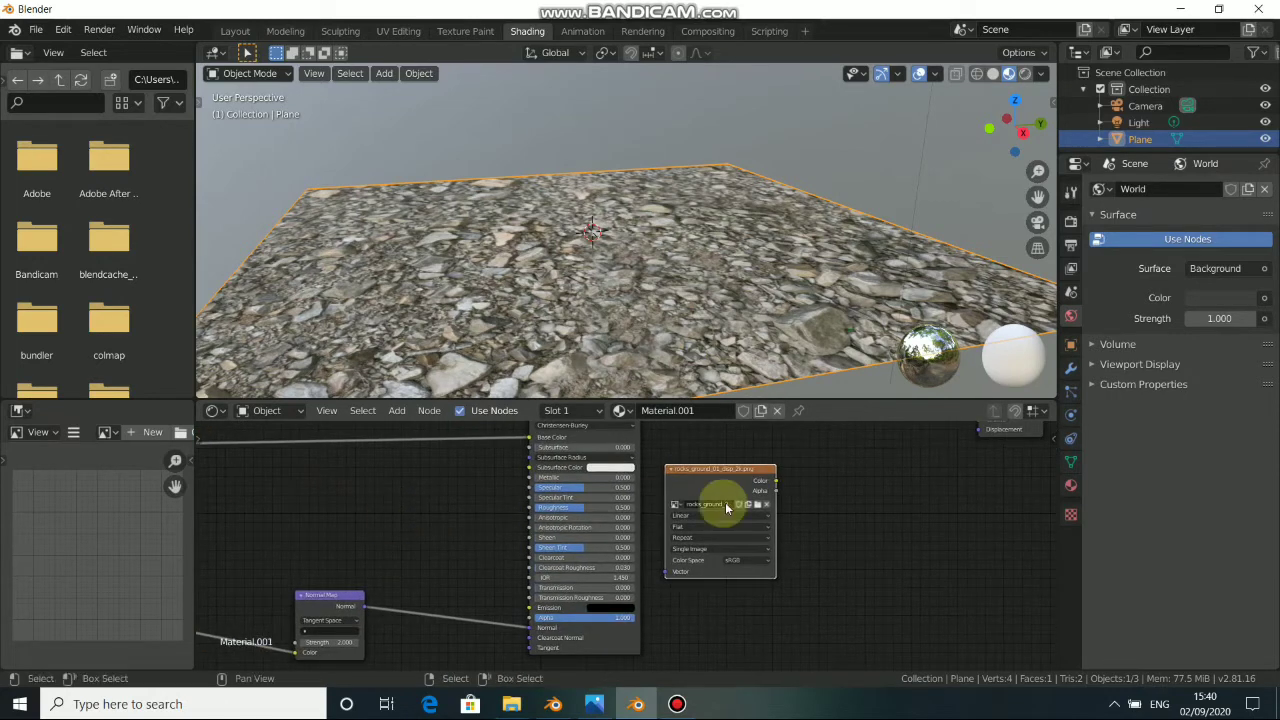
pyautogui.moveTo(748, 486); pyautogui.dragTo(691, 531, button='middle')
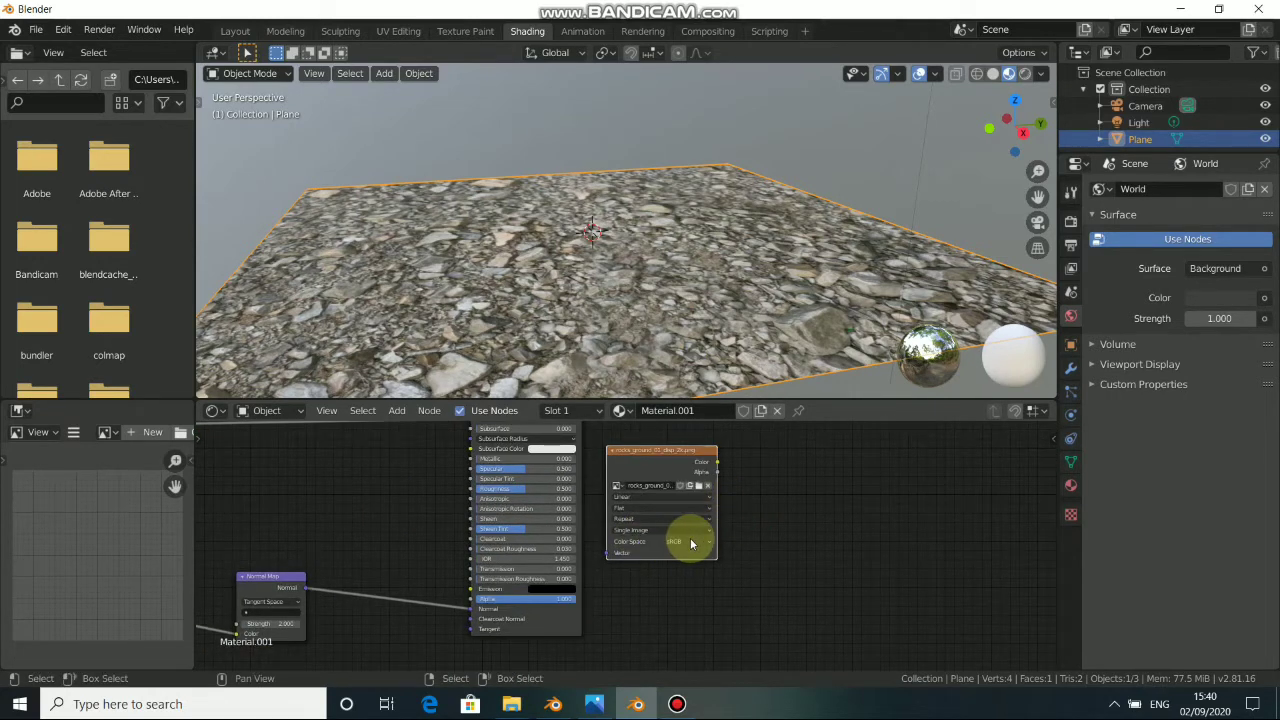
pyautogui.click(676, 543)
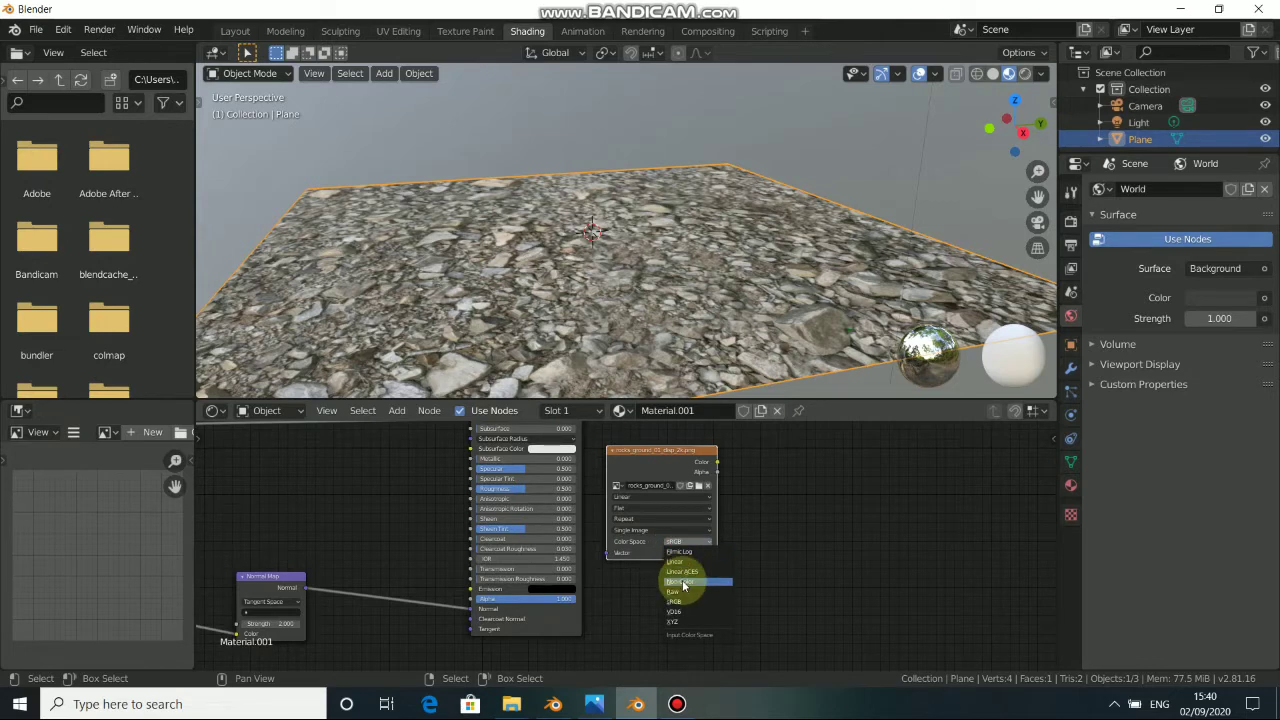
pyautogui.click(683, 584)
pyautogui.moveTo(740, 514); pyautogui.dragTo(691, 555, button='middle')
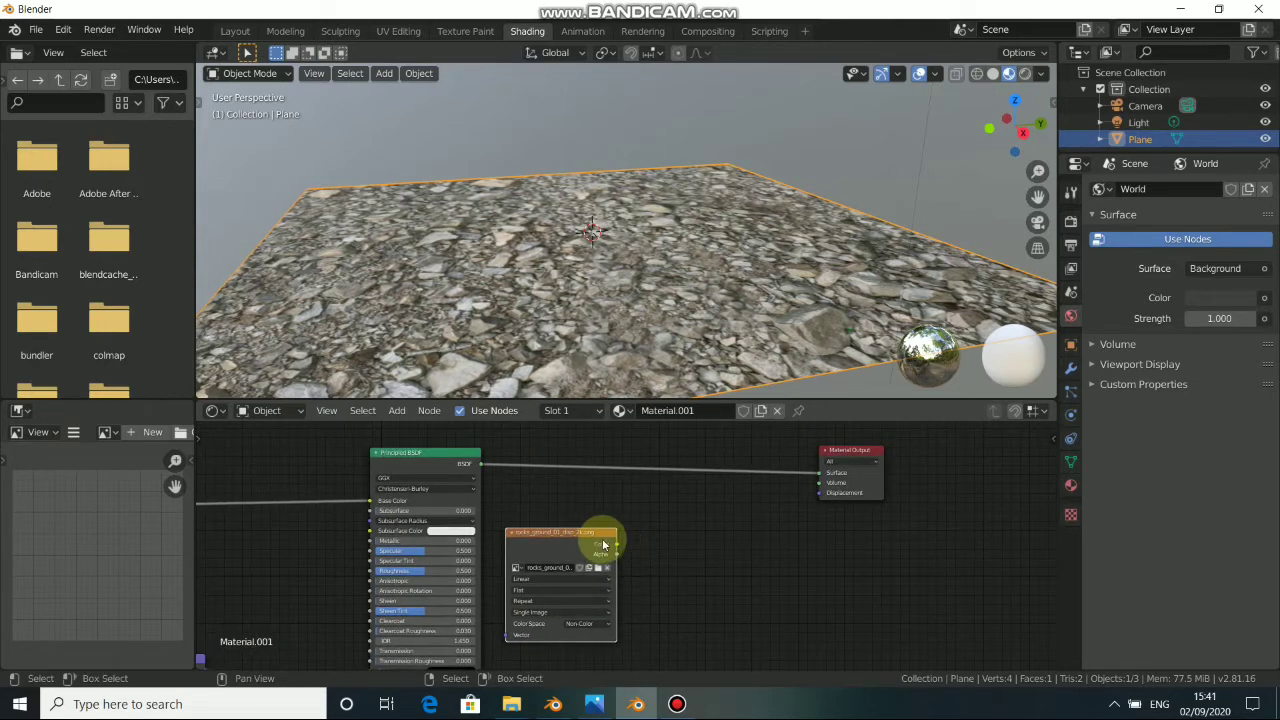
pyautogui.moveTo(617, 546); pyautogui.dragTo(821, 494)
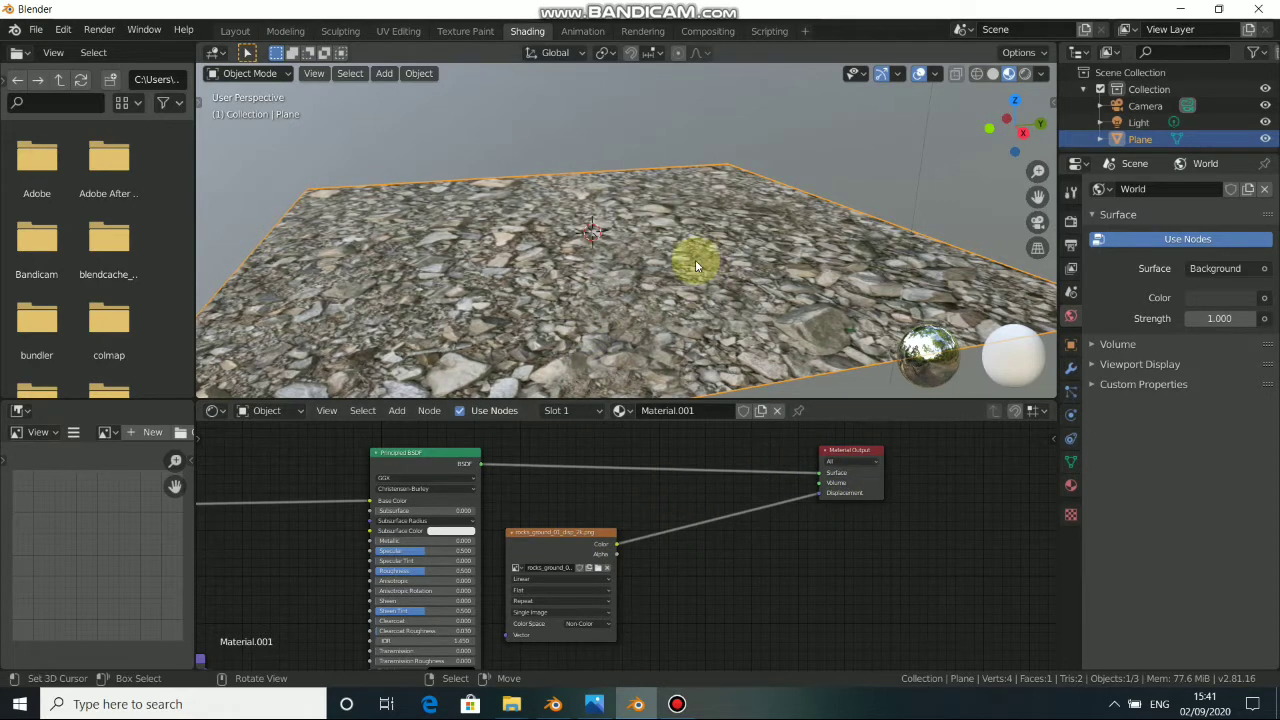
# Step: Switch the viewport to rendered shading and set the render engine to Cycles
pyautogui.moveTo(697, 265); pyautogui.dragTo(695, 332, button='middle')
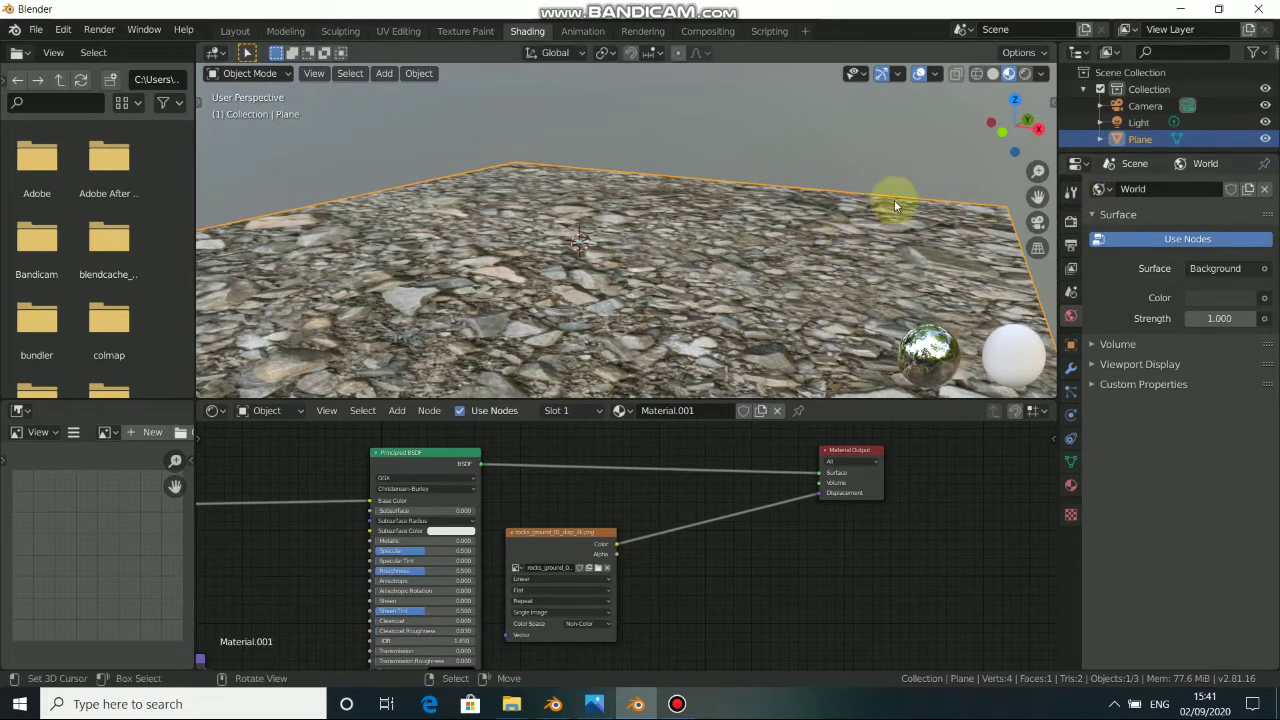
pyautogui.click(1025, 74)
pyautogui.moveTo(790, 236)
pyautogui.mouseDown(button='middle')
pyautogui.moveTo(646, 237)
pyautogui.moveTo(1010, 189)
pyautogui.mouseUp(button='middle')
pyautogui.click(1071, 193)
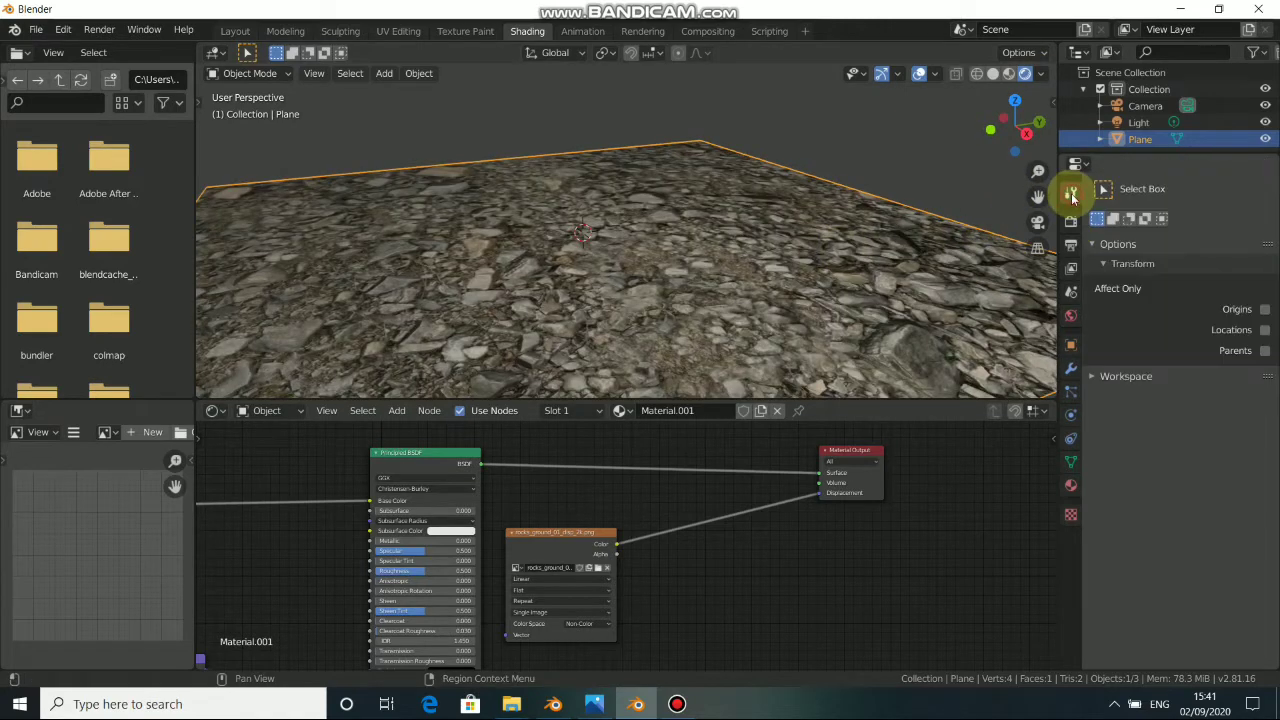
pyautogui.click(1071, 220)
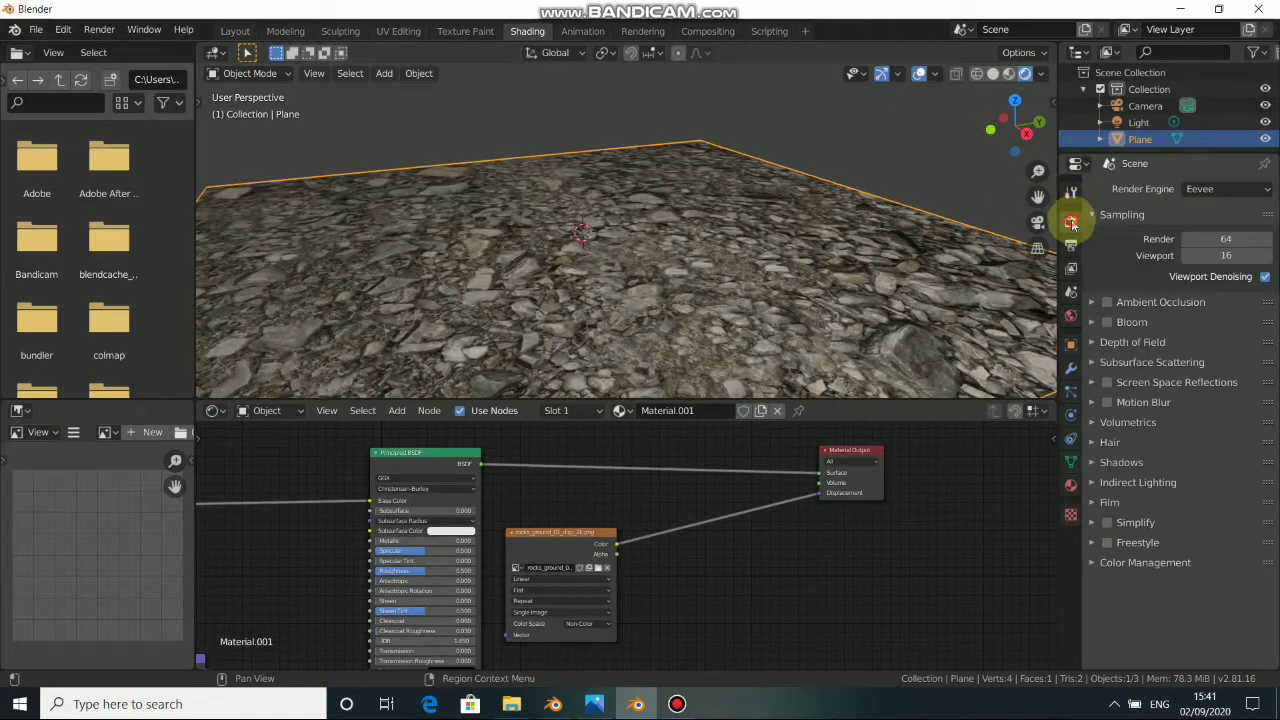
pyautogui.click(1205, 190)
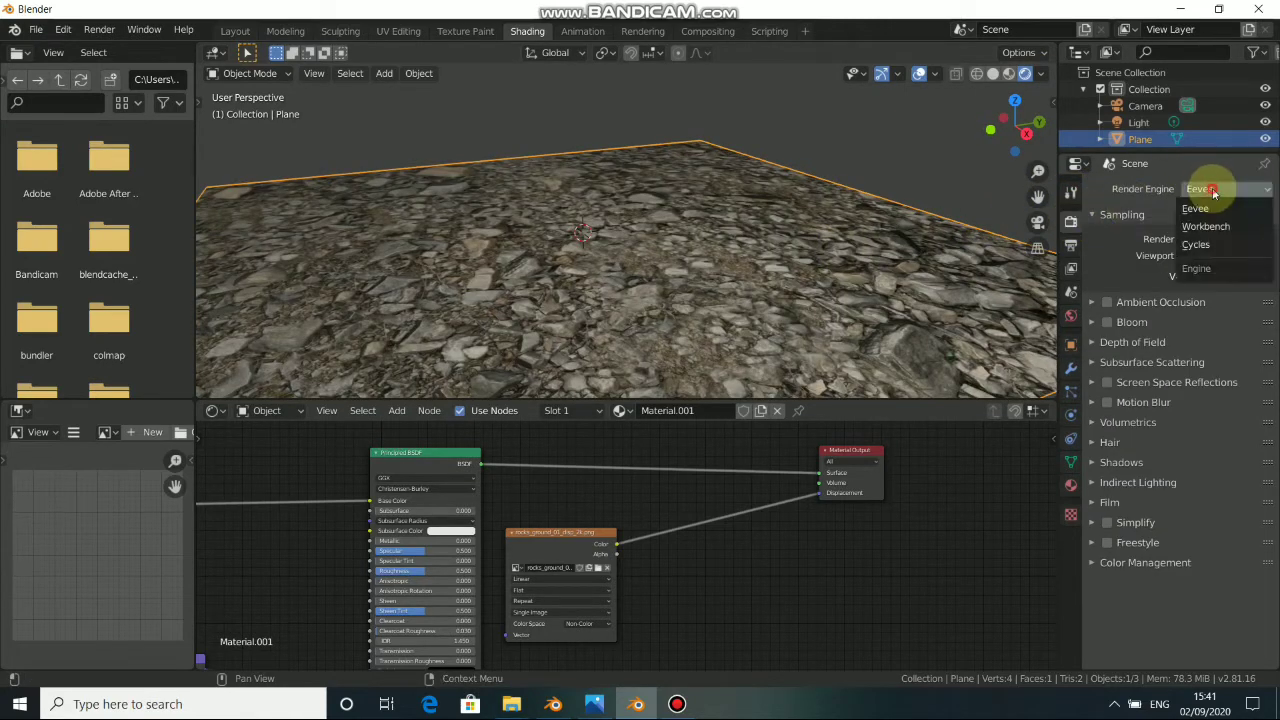
pyautogui.click(1196, 244)
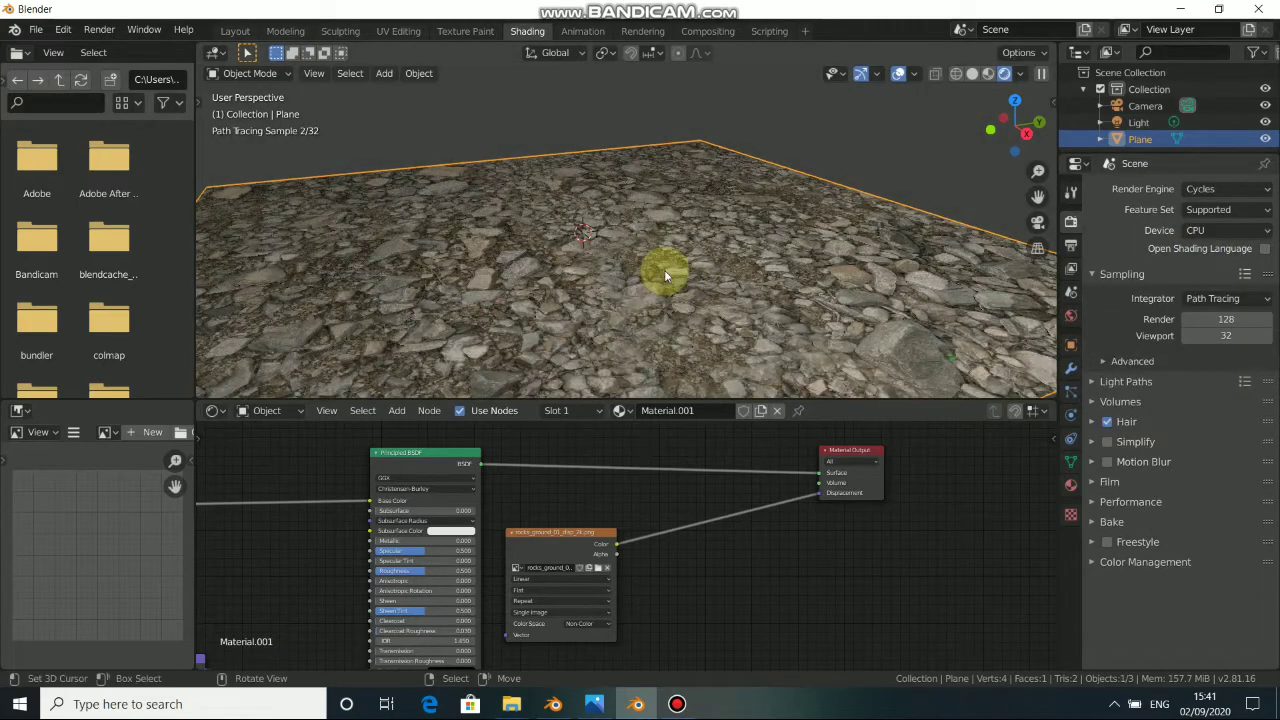
# Step: Insert a Displacement node between the displacement texture and Material Output, with the texture's Color feeding its Height input
pyautogui.moveTo(660, 268); pyautogui.dragTo(610, 226, button='middle')
pyautogui.moveTo(873, 284); pyautogui.dragTo(718, 449, button='middle')
pyautogui.moveTo(662, 547); pyautogui.dragTo(590, 510, button='middle')
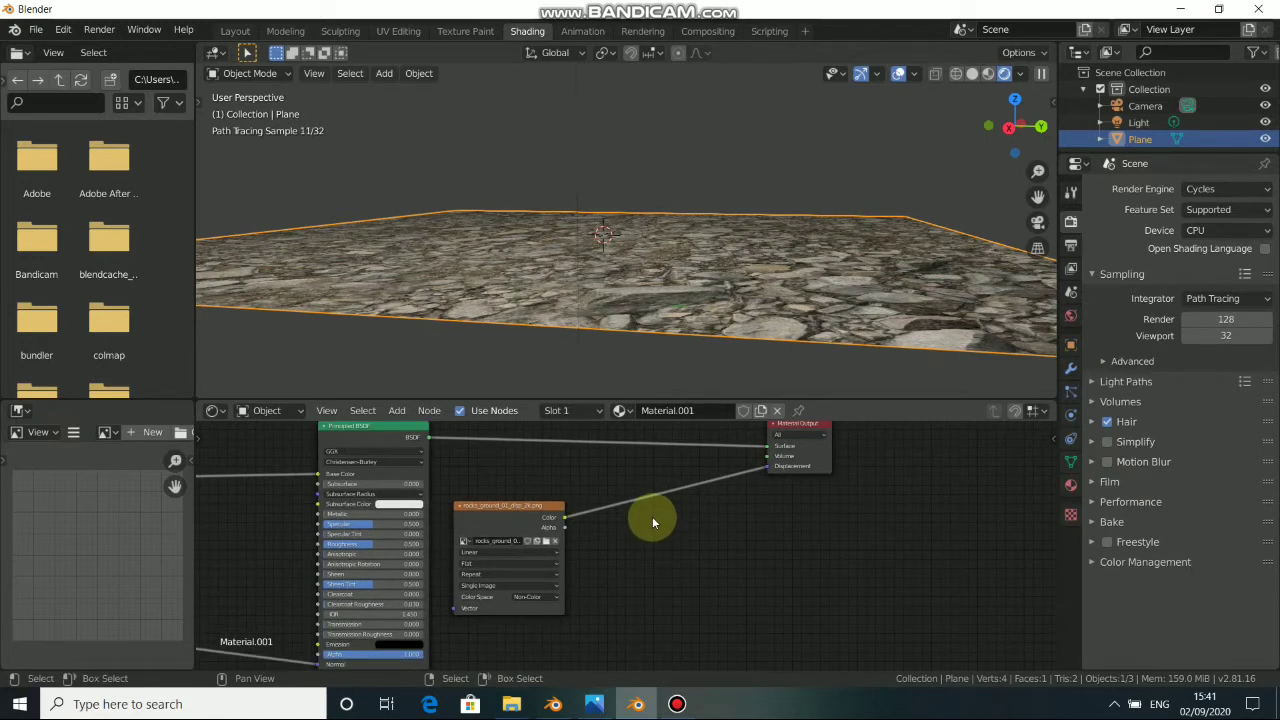
pyautogui.hotkey('shift', 'a')
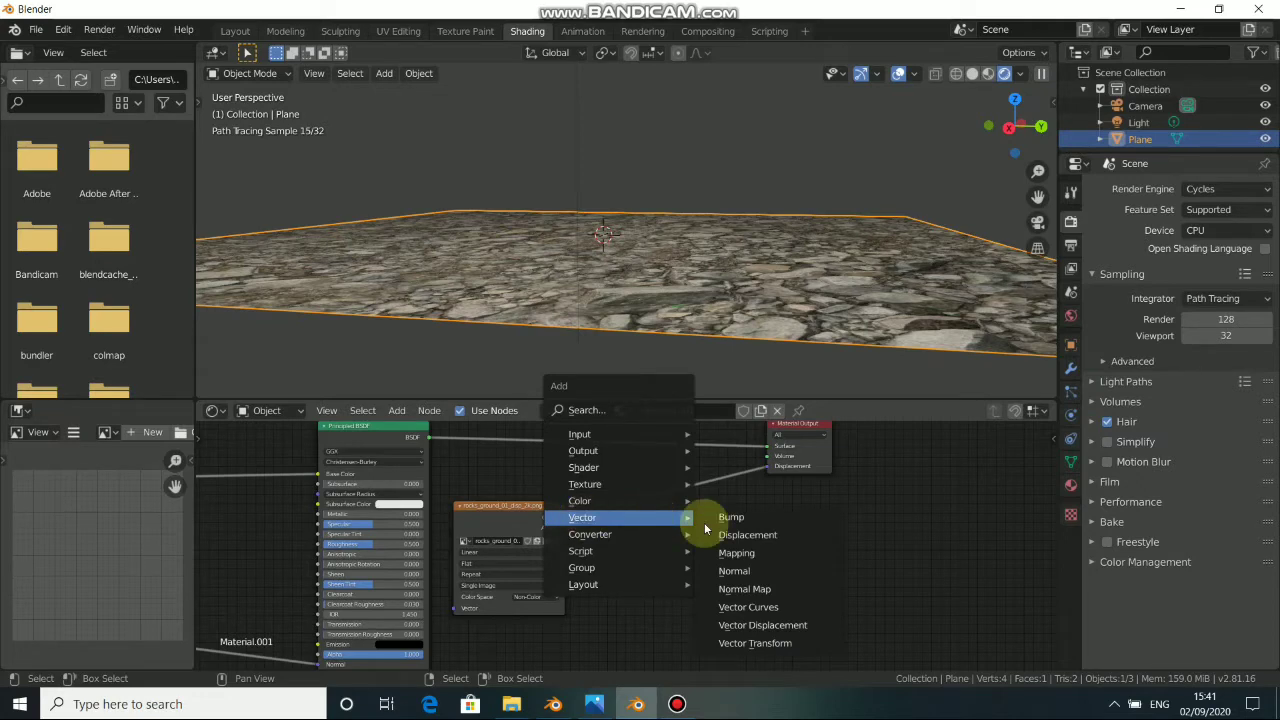
pyautogui.click(747, 535)
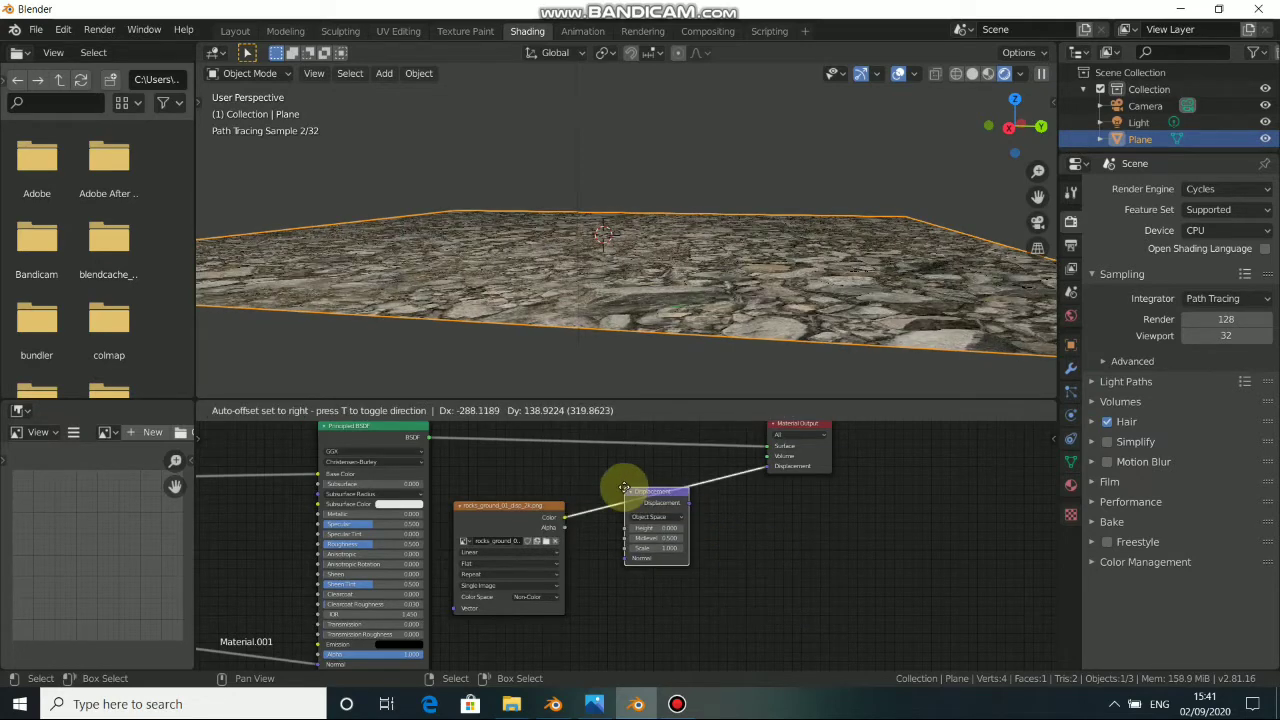
pyautogui.click(632, 492)
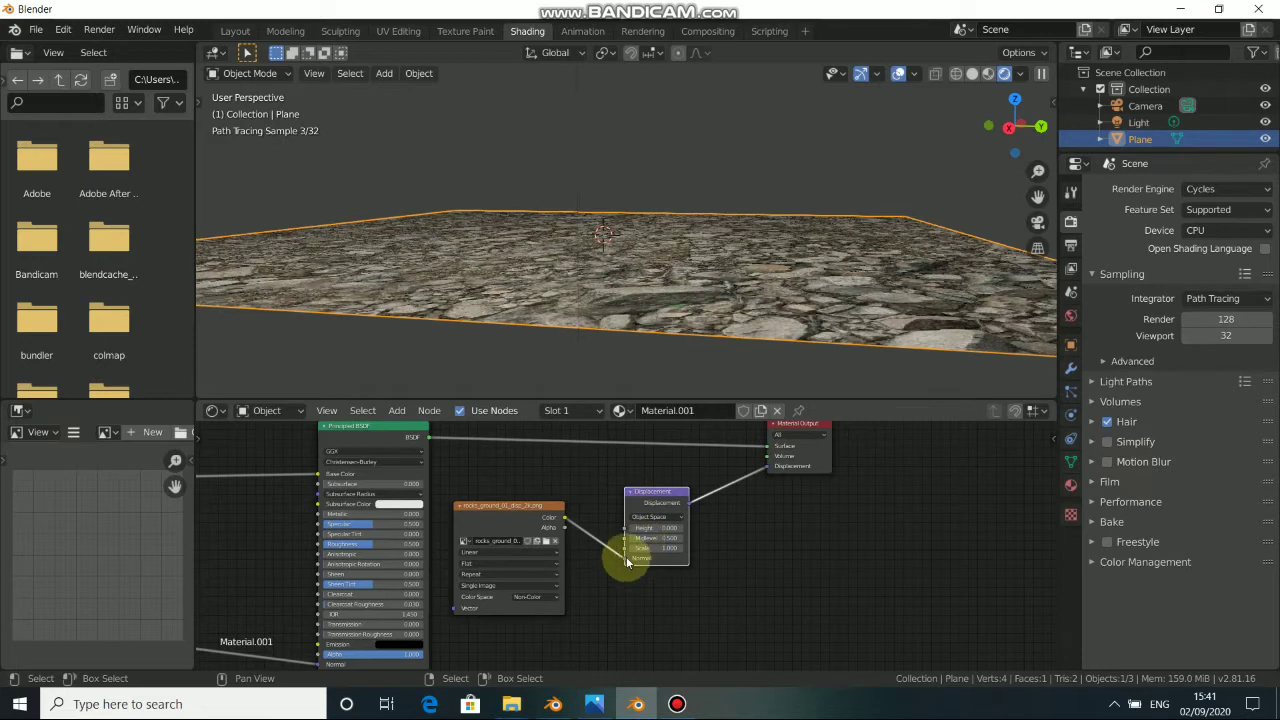
pyautogui.moveTo(622, 561); pyautogui.dragTo(625, 527)
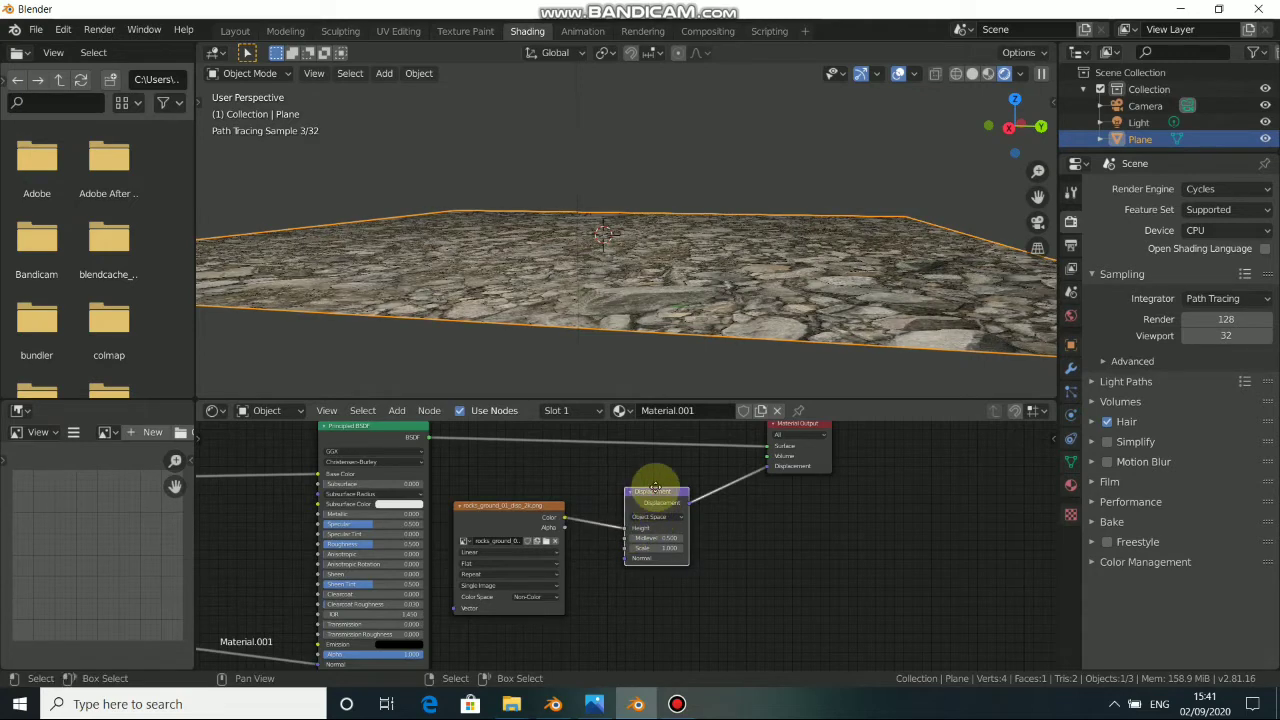
pyautogui.moveTo(655, 487); pyautogui.dragTo(660, 472)
# Step: Set the Cycles feature set to Experimental
pyautogui.moveTo(583, 281)
pyautogui.mouseDown(button='middle')
pyautogui.moveTo(500, 271)
pyautogui.moveTo(590, 303)
pyautogui.mouseUp(button='middle')
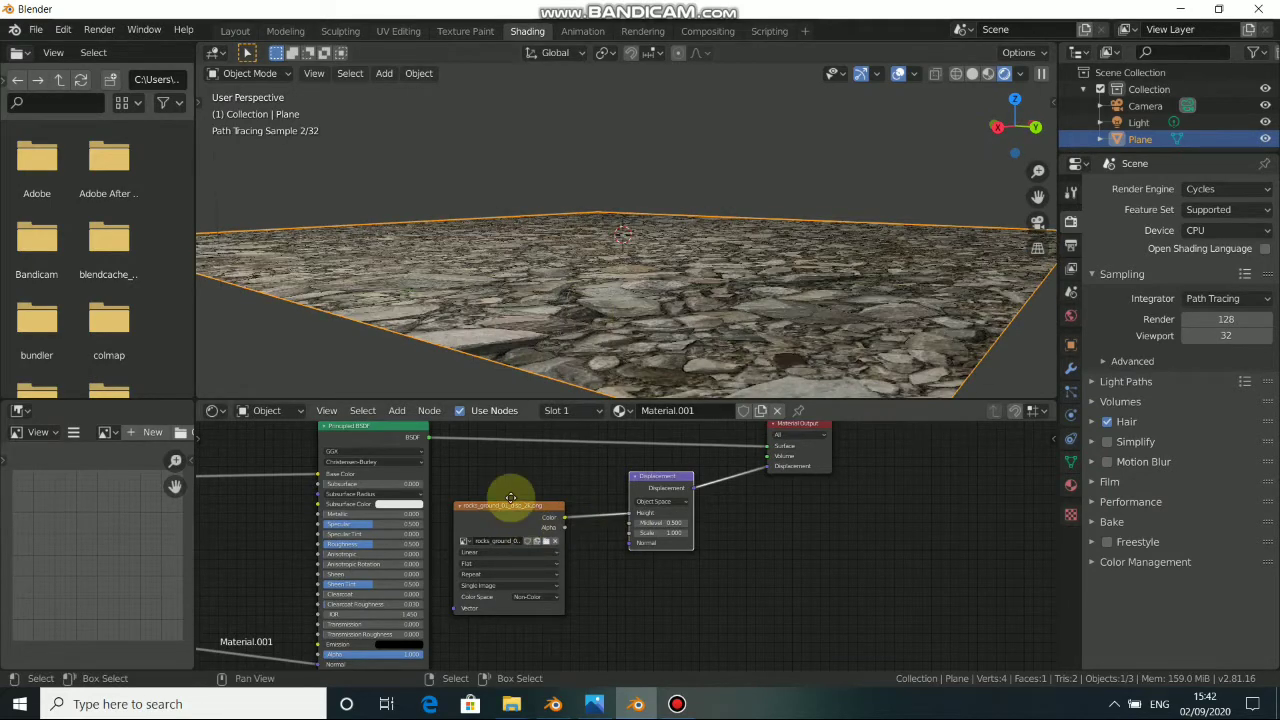
pyautogui.moveTo(469, 492); pyautogui.dragTo(508, 479, button='middle')
pyautogui.click(459, 459)
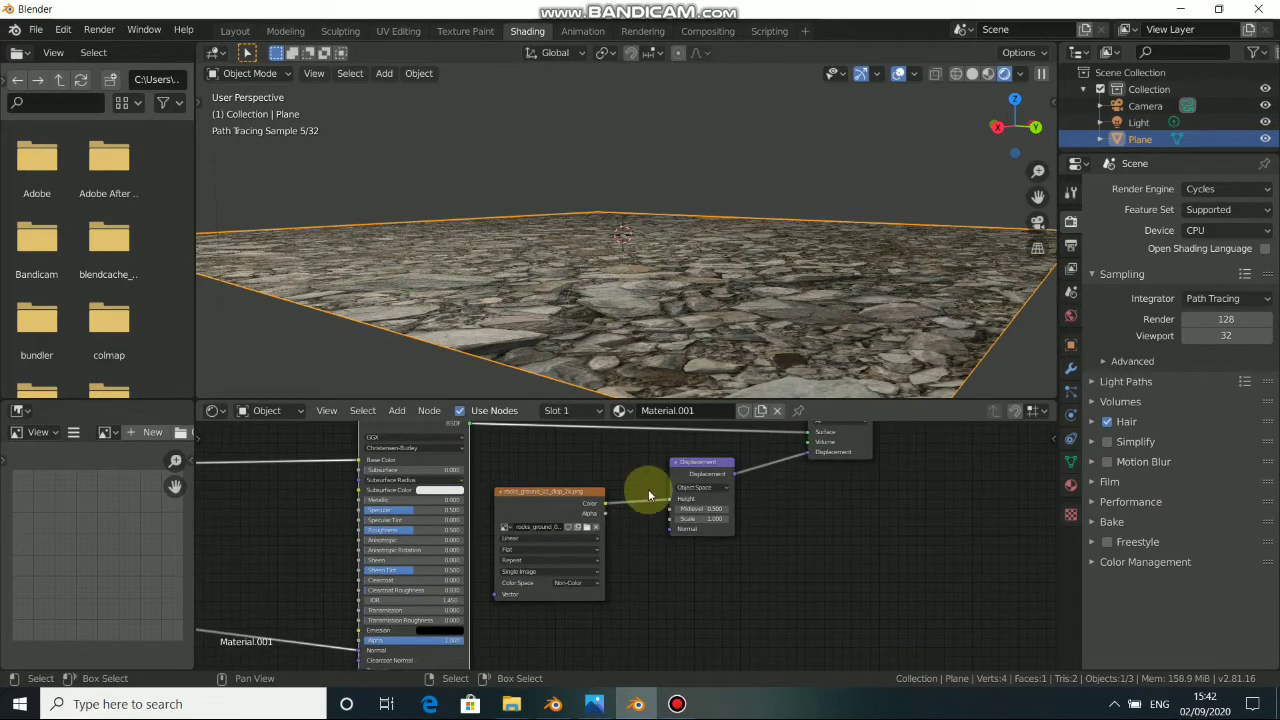
pyautogui.keyDown('alt'); pyautogui.moveTo(648, 492); pyautogui.dragTo(567, 491); pyautogui.keyUp('alt')
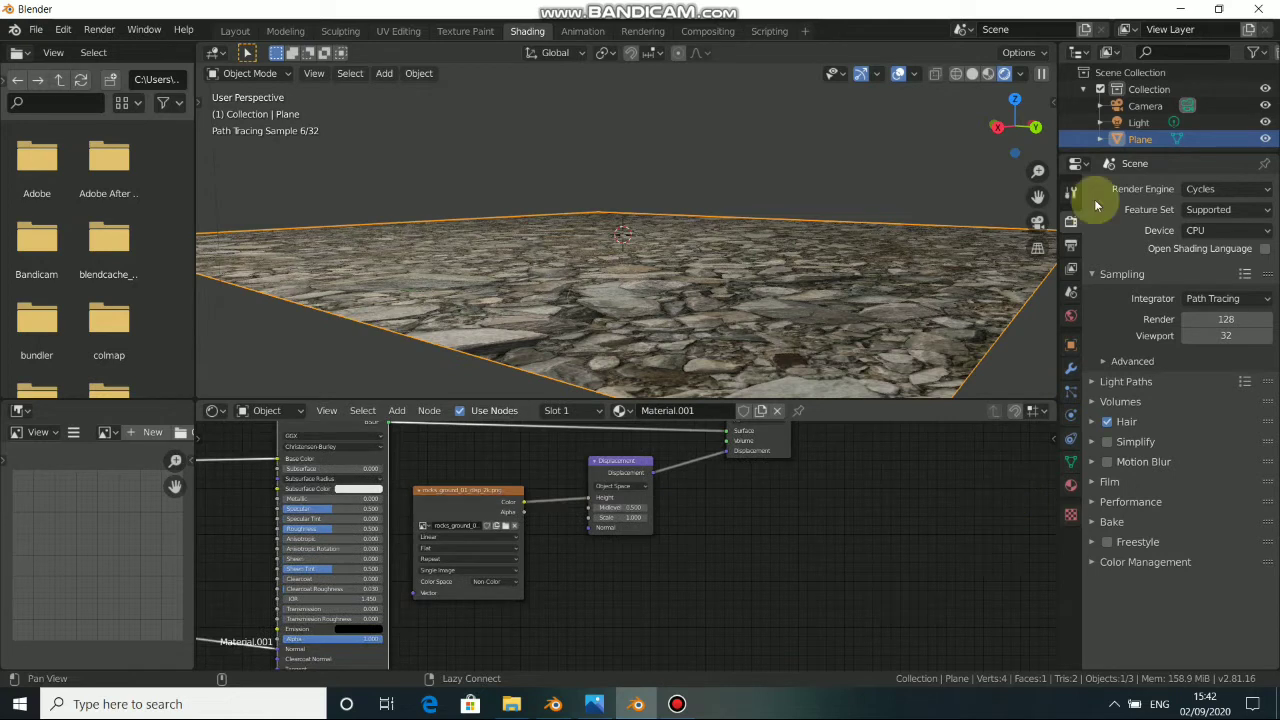
pyautogui.click(1205, 210)
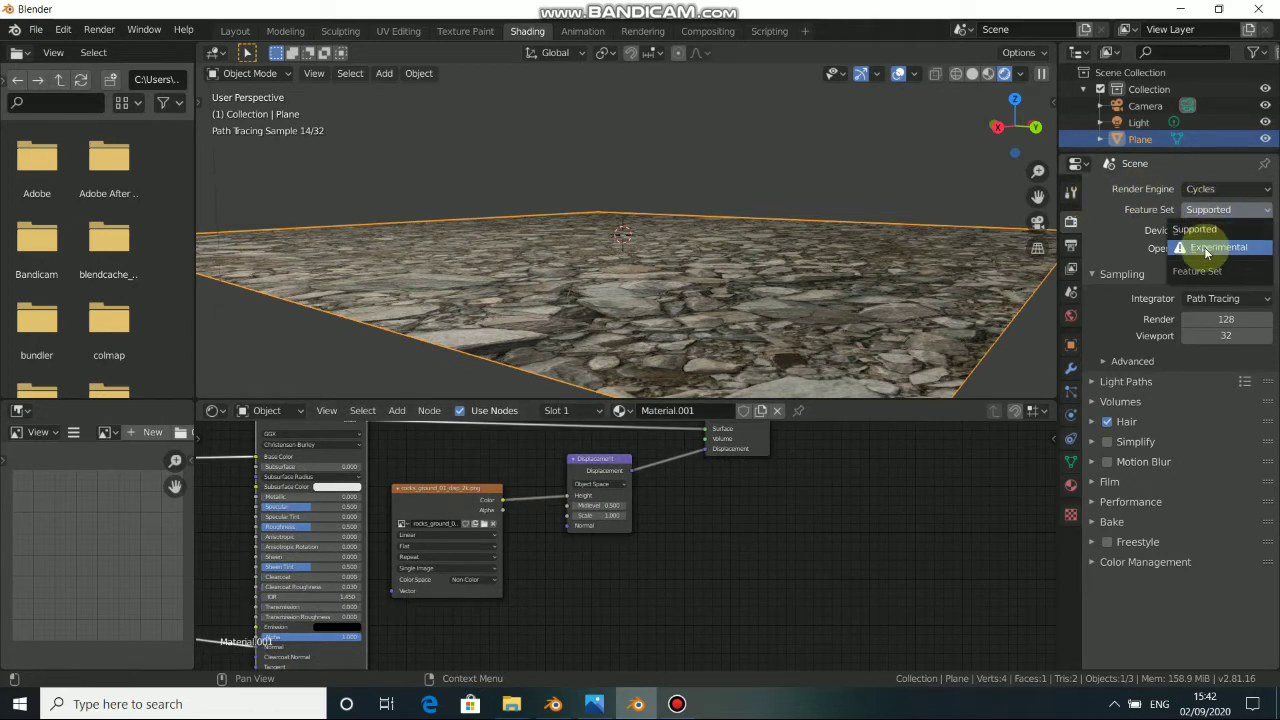
pyautogui.click(1204, 247)
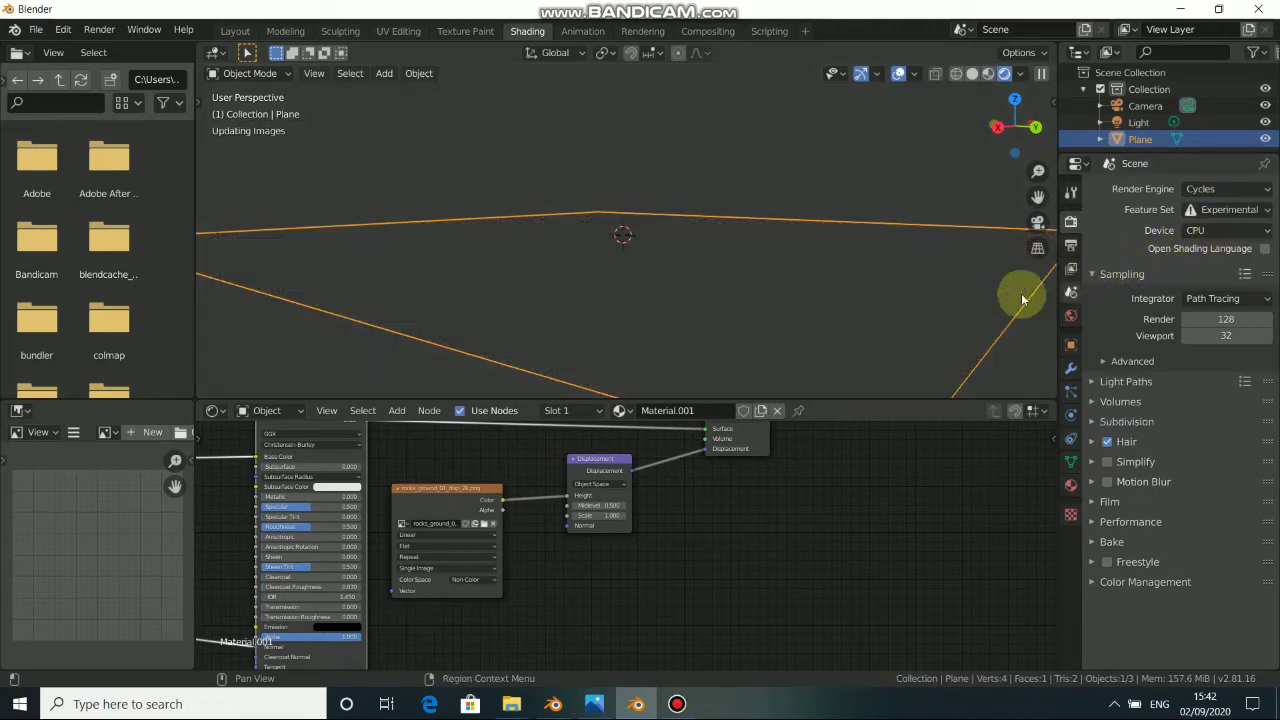
# Step: Set the plane material's surface displacement method to Displacement and Bump
pyautogui.click(1071, 486)
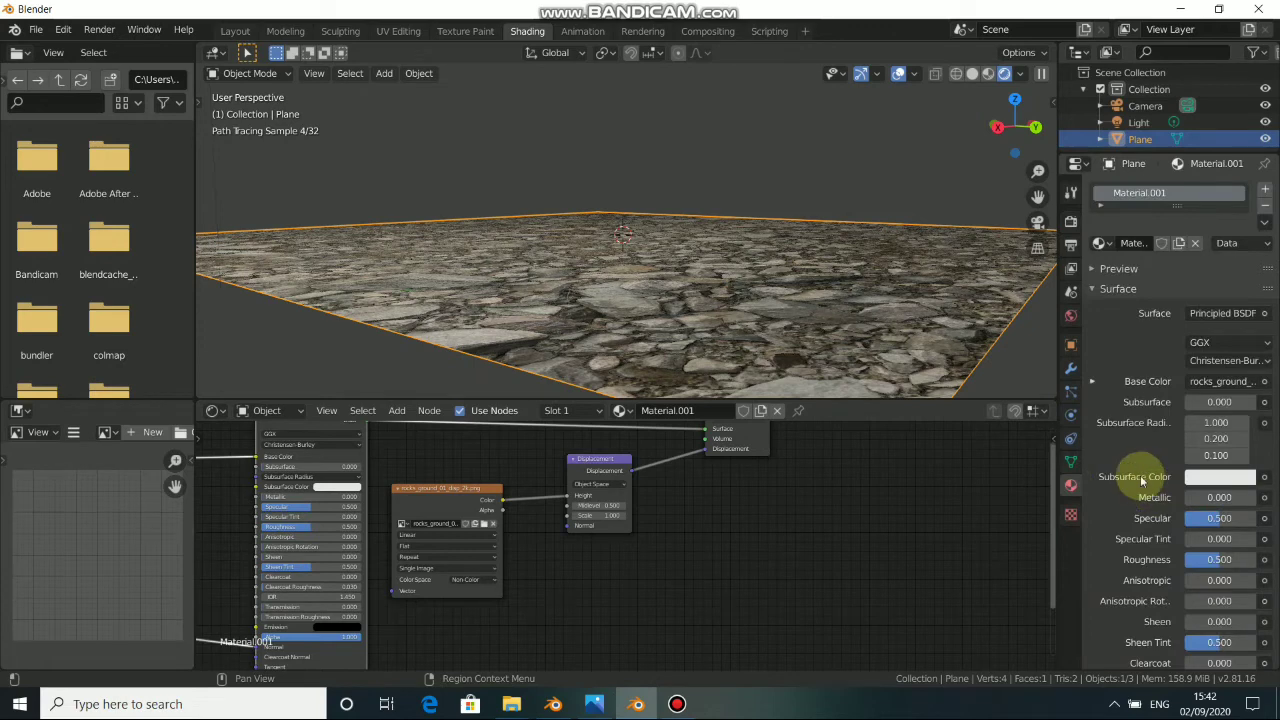
pyautogui.scroll(-8, 1140, 475)
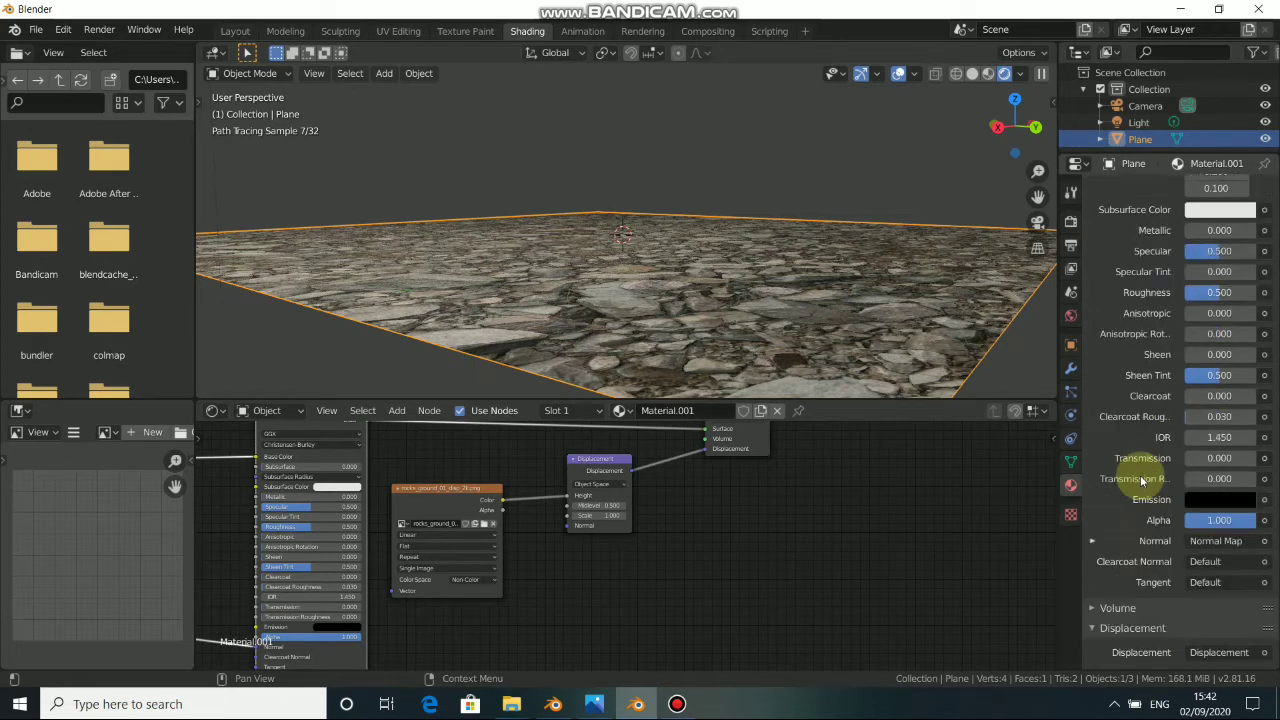
pyautogui.scroll(-2, 1125, 490)
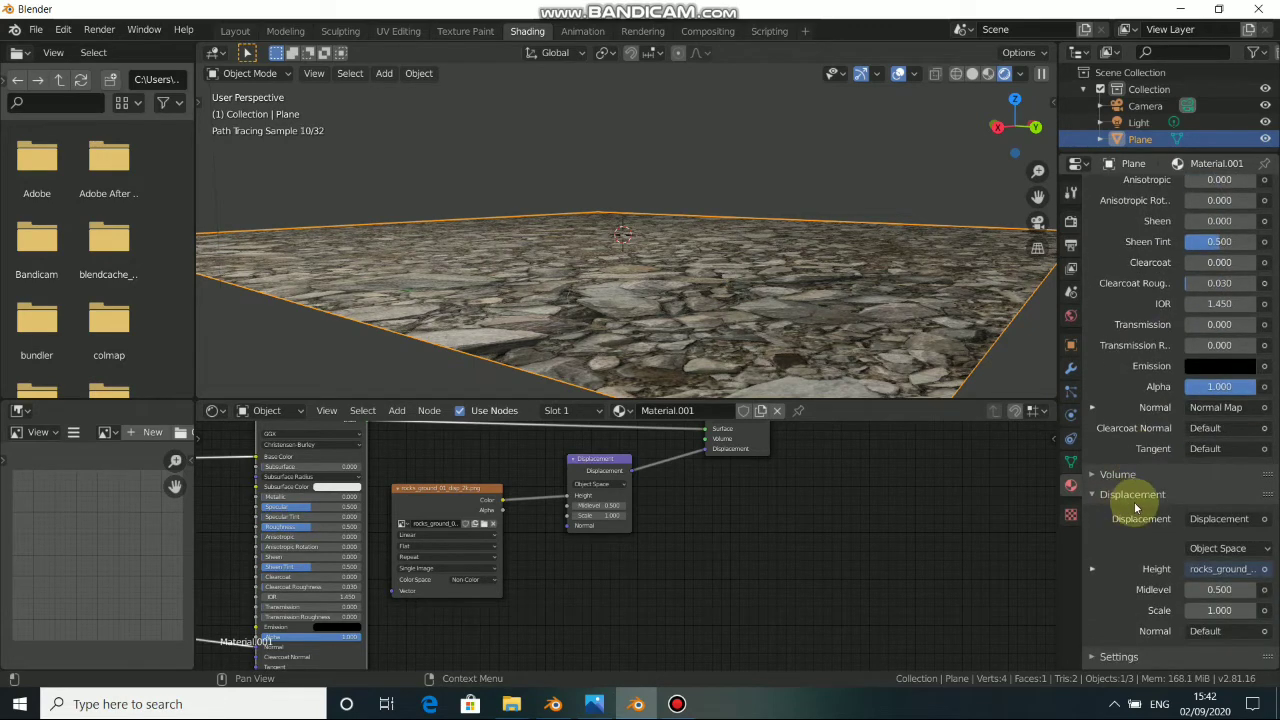
pyautogui.click(1099, 645)
pyautogui.scroll(-2, 1126, 572)
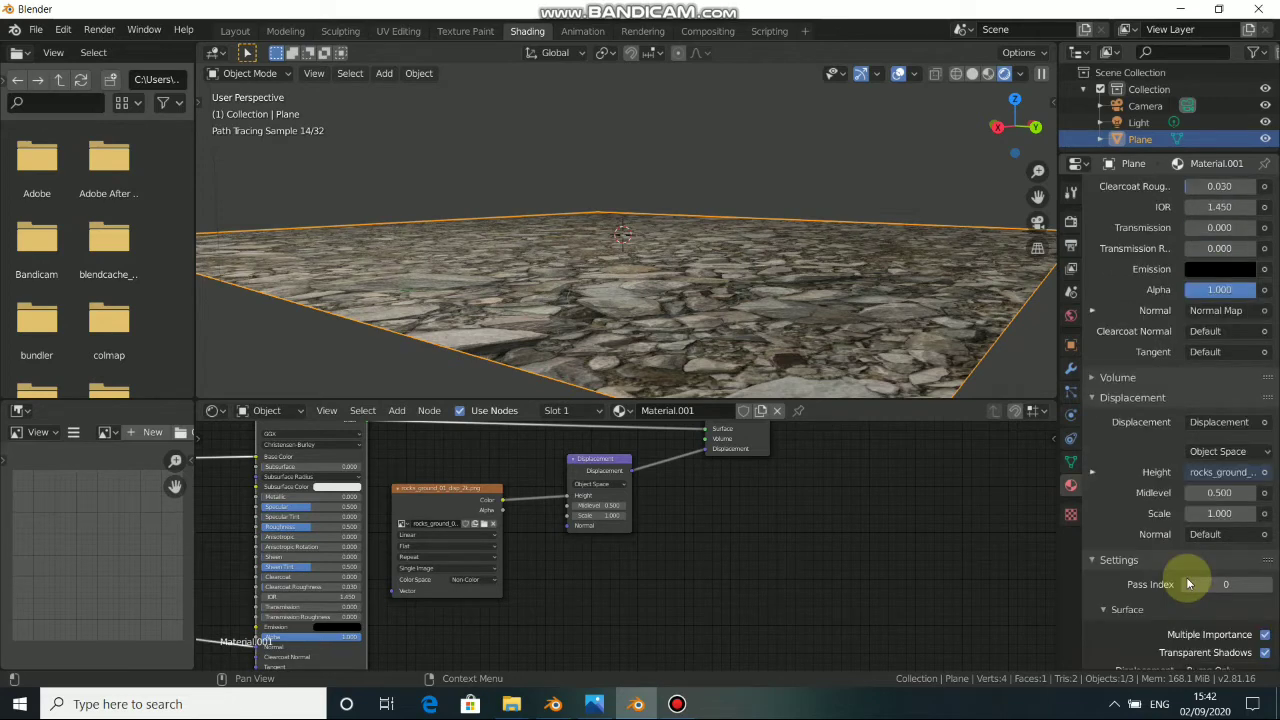
pyautogui.scroll(-3, 1188, 583)
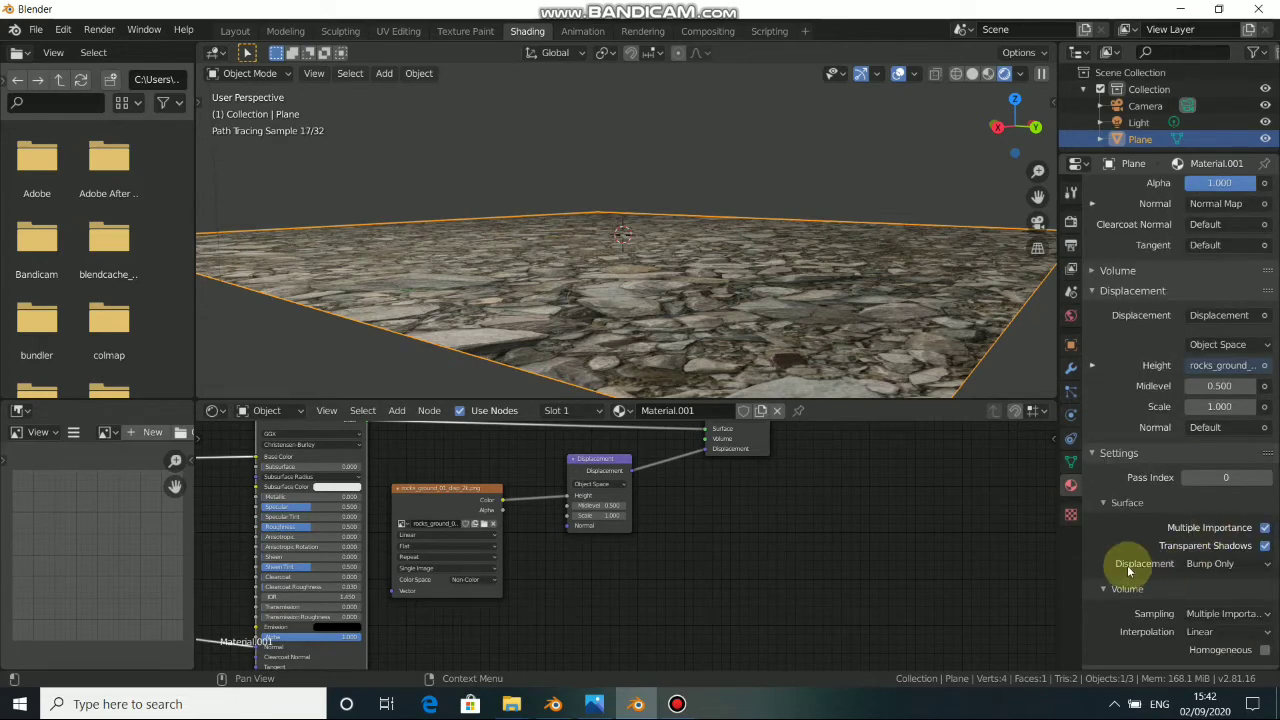
pyautogui.click(1207, 566)
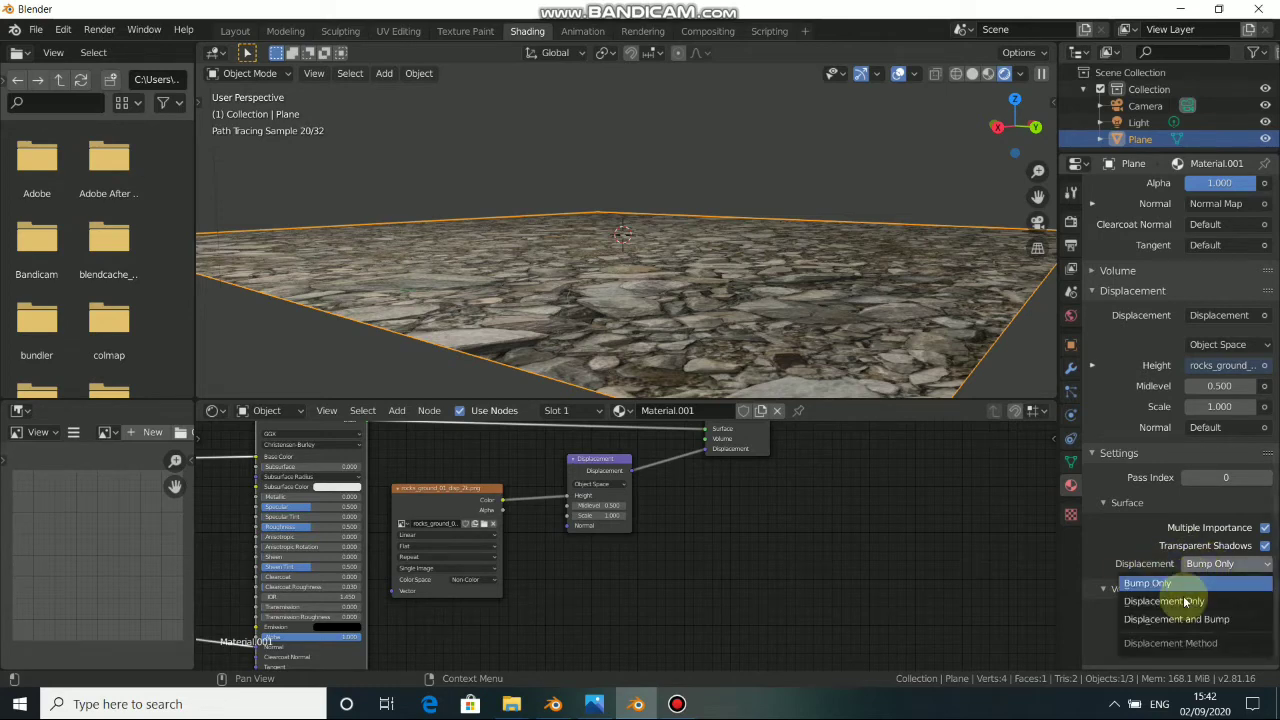
pyautogui.click(1204, 620)
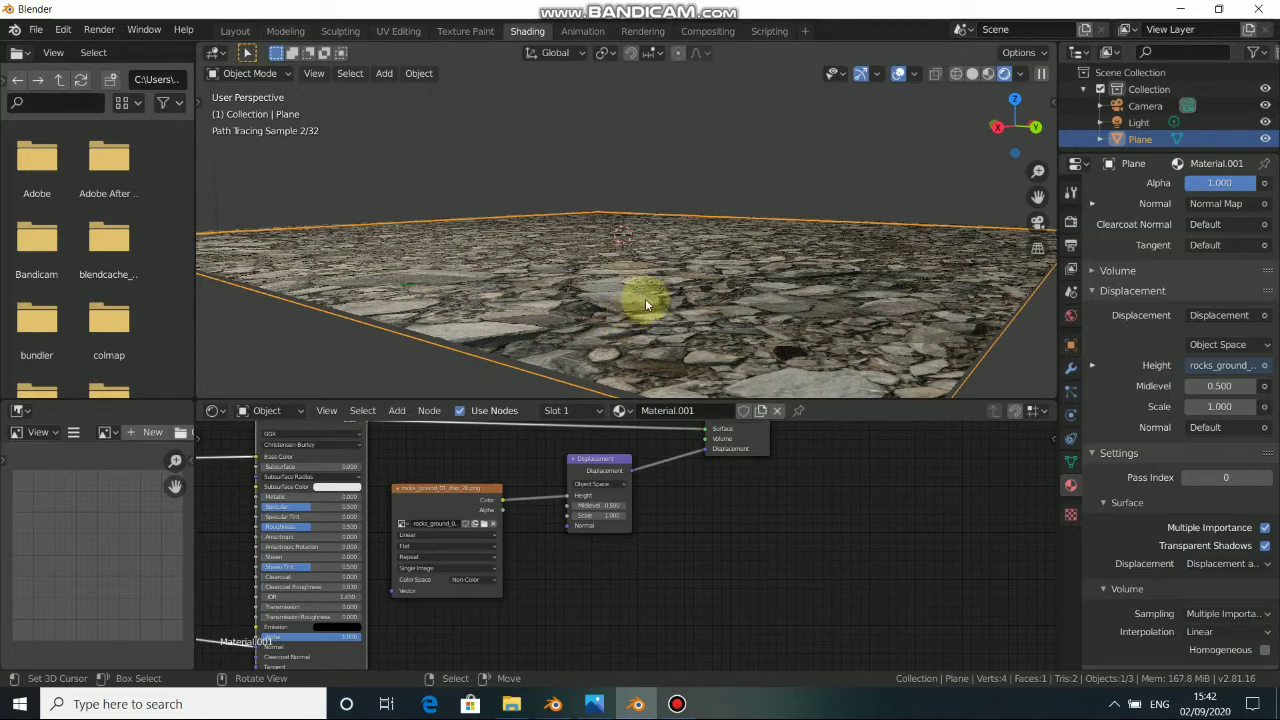
# Step: Add a Subdivision Surface modifier to the plane
pyautogui.moveTo(712, 298); pyautogui.dragTo(1077, 300, button='middle')
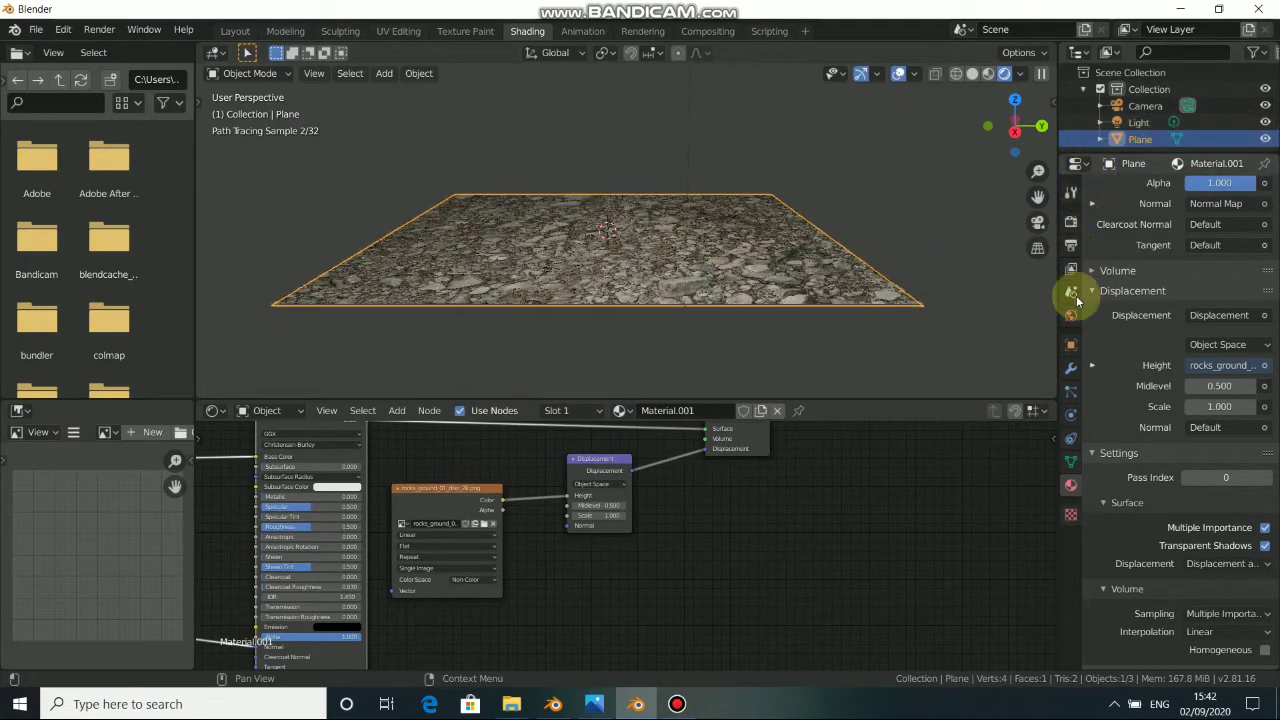
pyautogui.click(1072, 370)
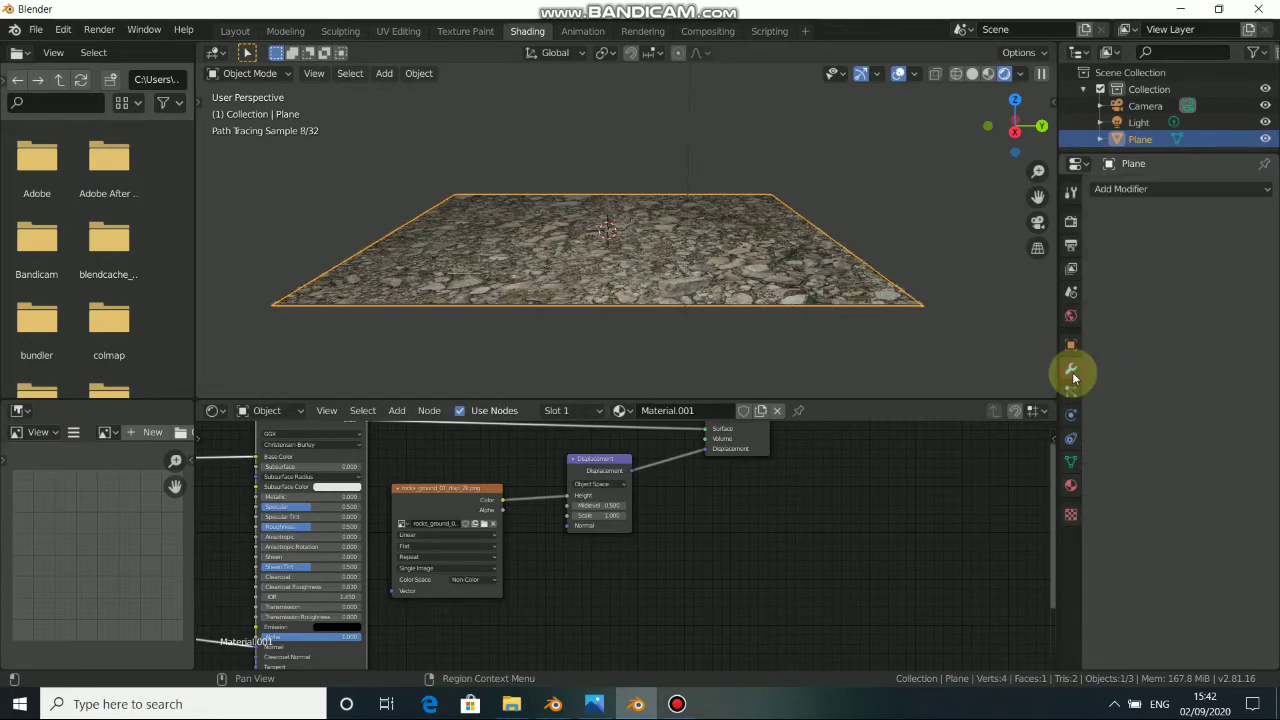
pyautogui.click(1130, 189)
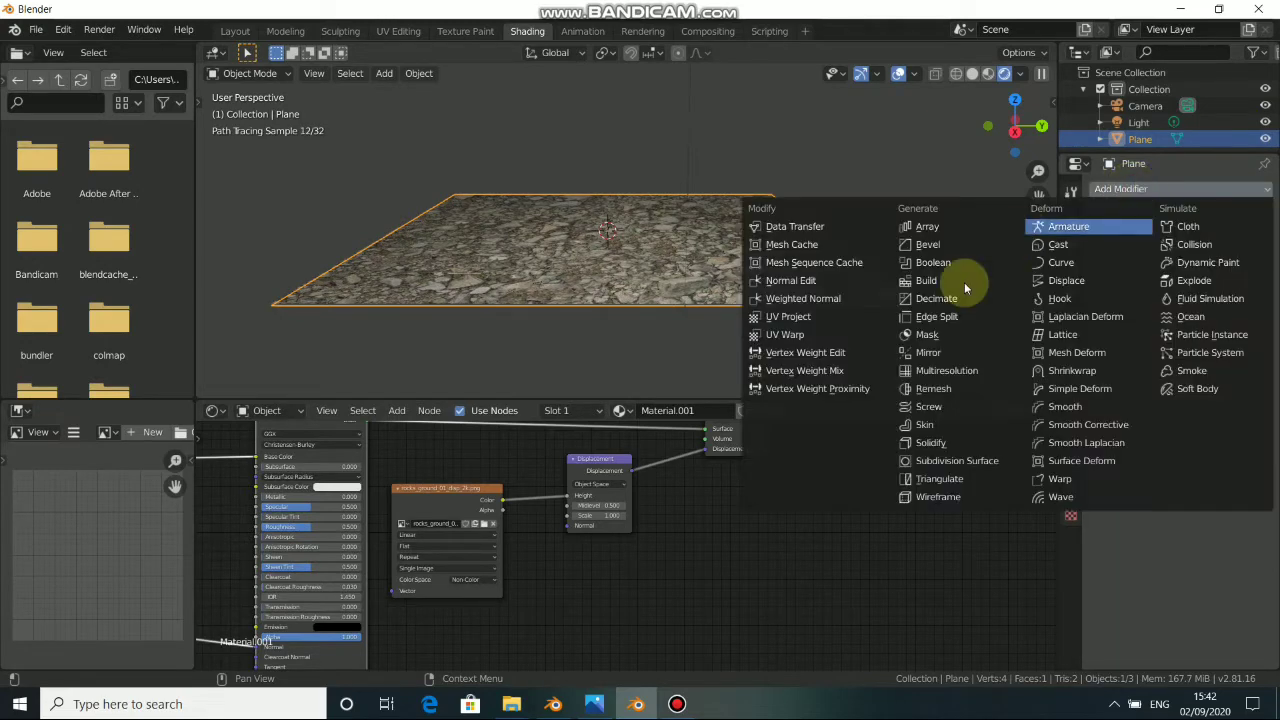
pyautogui.click(941, 463)
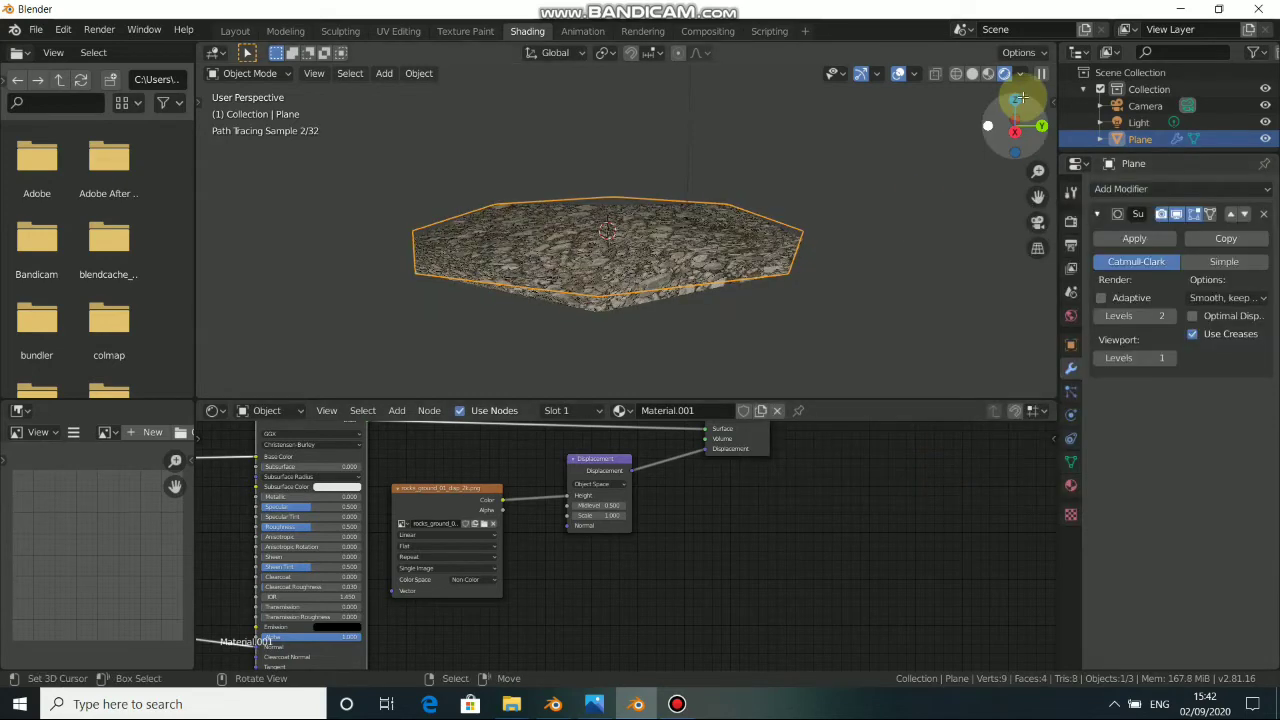
# Step: In solid shading, set the subdivision modifier to 2 viewport levels, enable Adaptive, and choose the Simple type
pyautogui.click(976, 76)
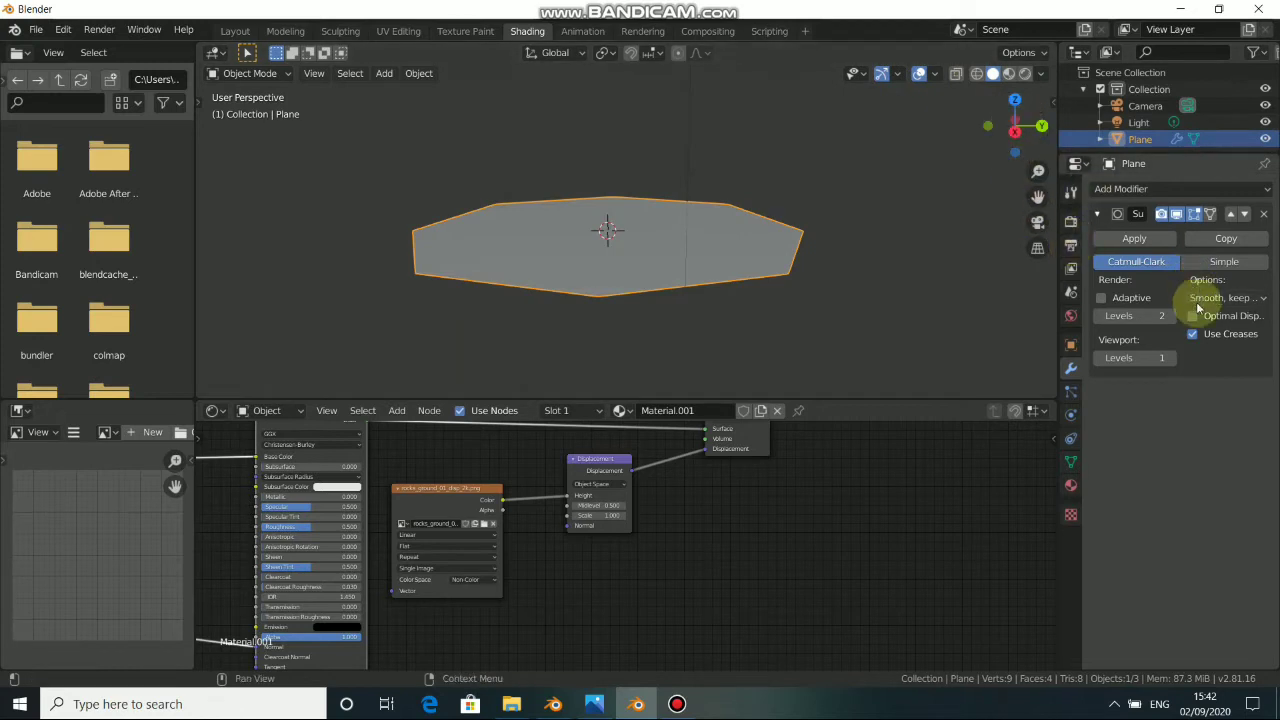
pyautogui.click(1174, 358)
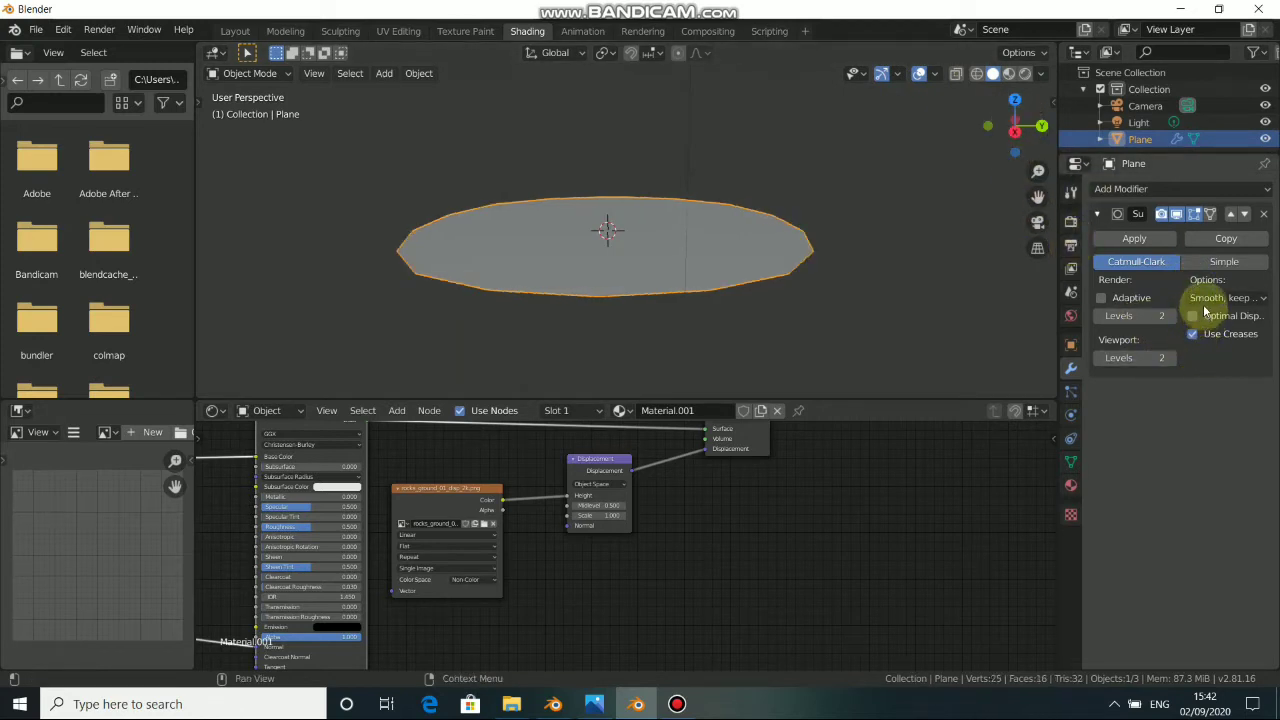
pyautogui.click(1100, 298)
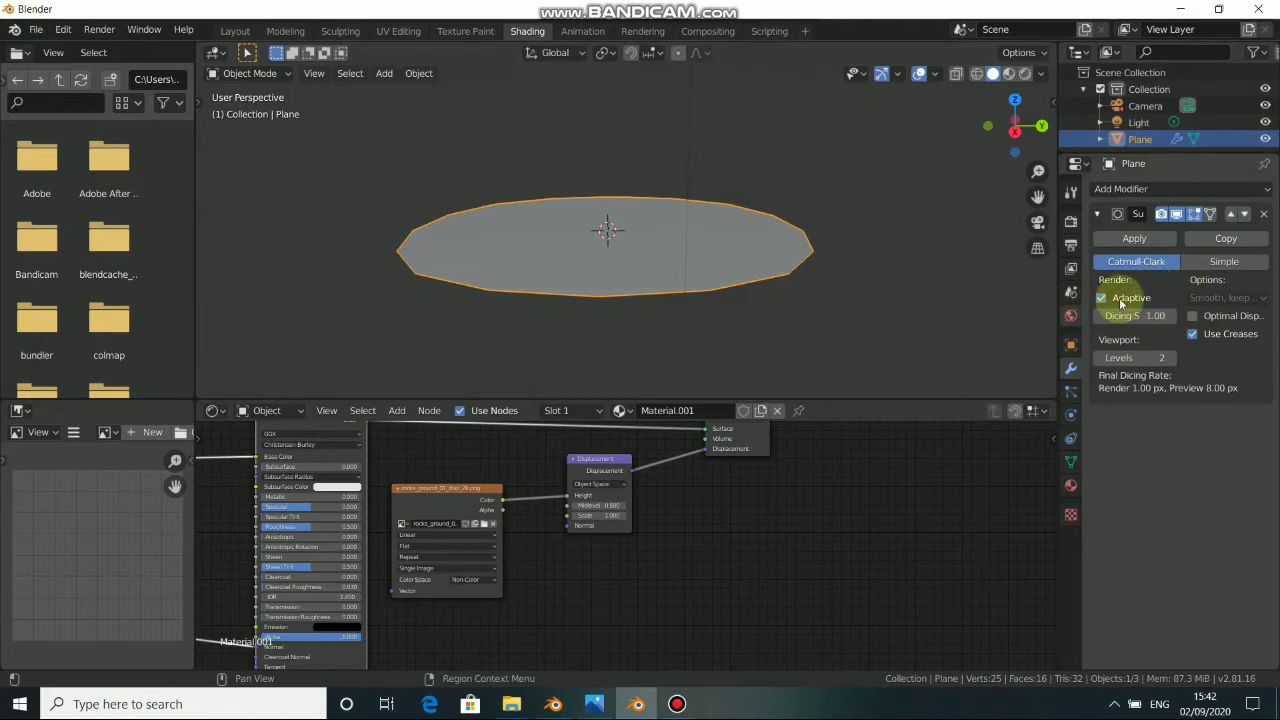
pyautogui.click(1220, 264)
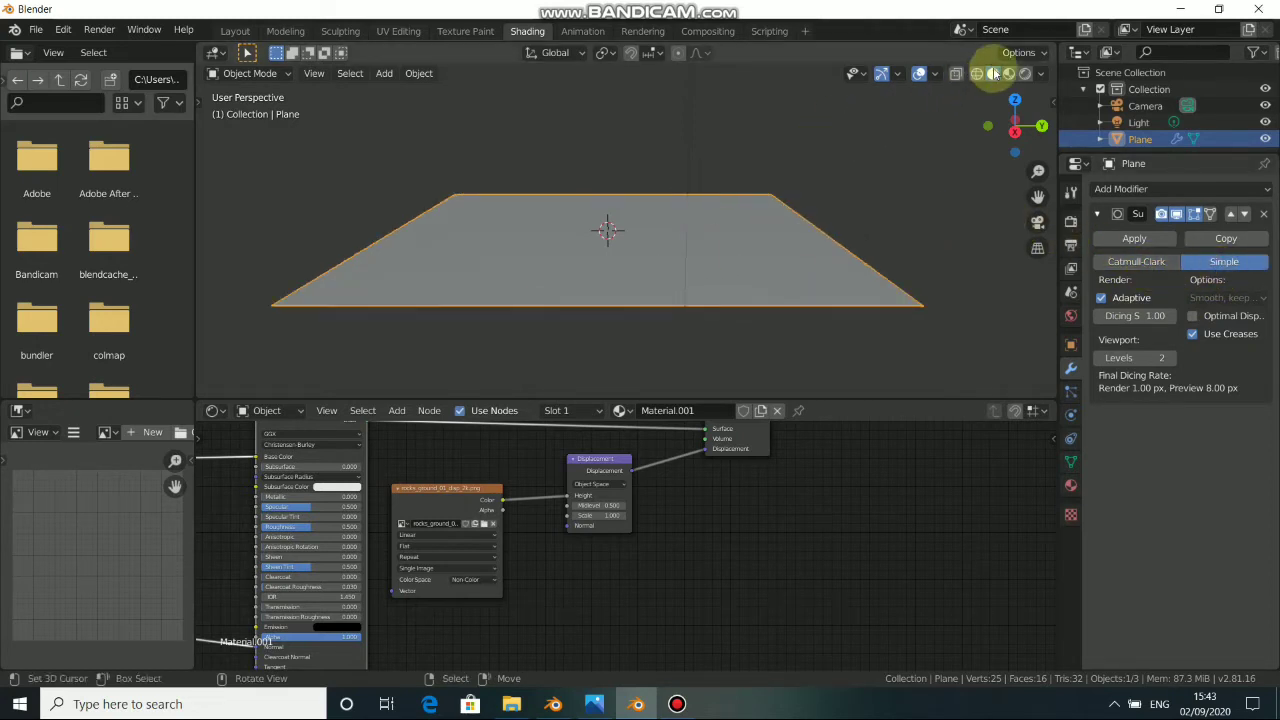
# Step: Return the viewport to rendered shading and deselect the plane to view the displaced rocks
pyautogui.click(1025, 75)
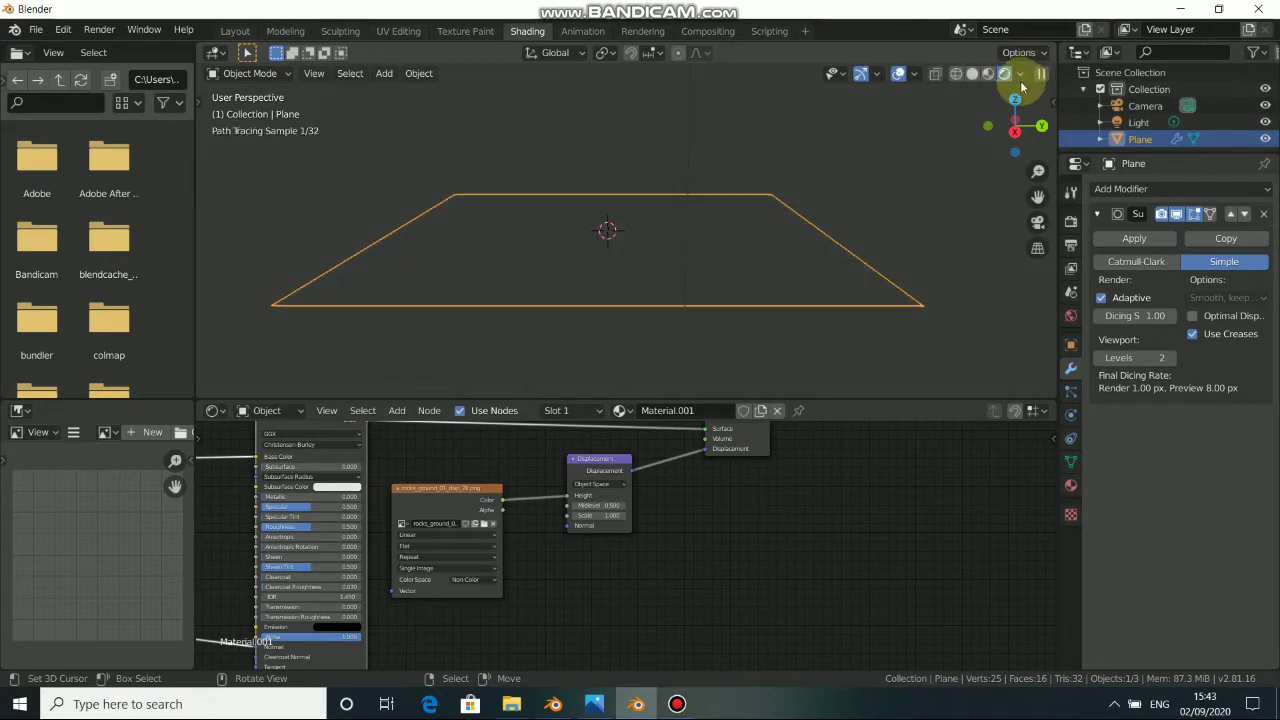
pyautogui.moveTo(805, 291)
pyautogui.mouseDown(button='middle')
pyautogui.moveTo(643, 286)
pyautogui.moveTo(766, 294)
pyautogui.moveTo(727, 298)
pyautogui.moveTo(620, 277)
pyautogui.moveTo(845, 279)
pyautogui.moveTo(678, 279)
pyautogui.moveTo(682, 291)
pyautogui.mouseUp(button='middle')
pyautogui.hotkey('alt', 'a')
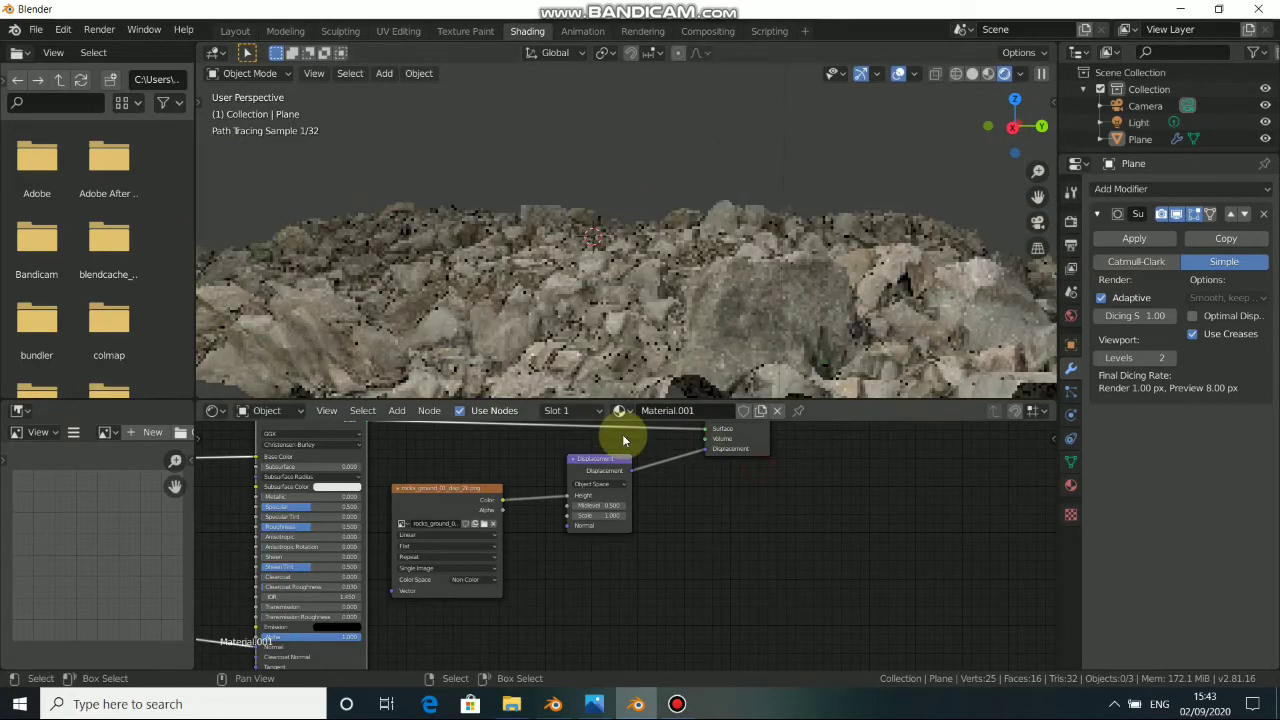
# Step: Try a scale of 0.6 on the Displacement node and inspect the flatter rocks from another angle
pyautogui.moveTo(462, 596); pyautogui.dragTo(507, 625, button='middle')
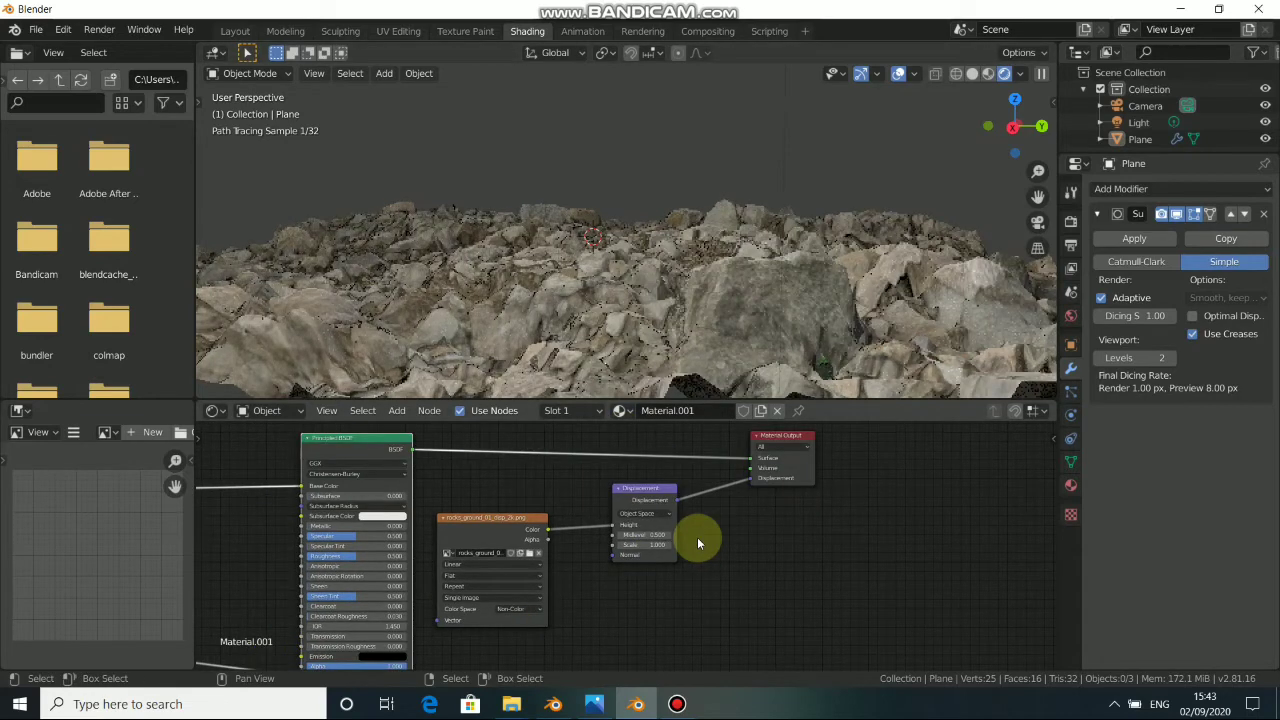
pyautogui.scroll(3, 616, 542)
pyautogui.click(616, 545)
pyautogui.click(616, 545)
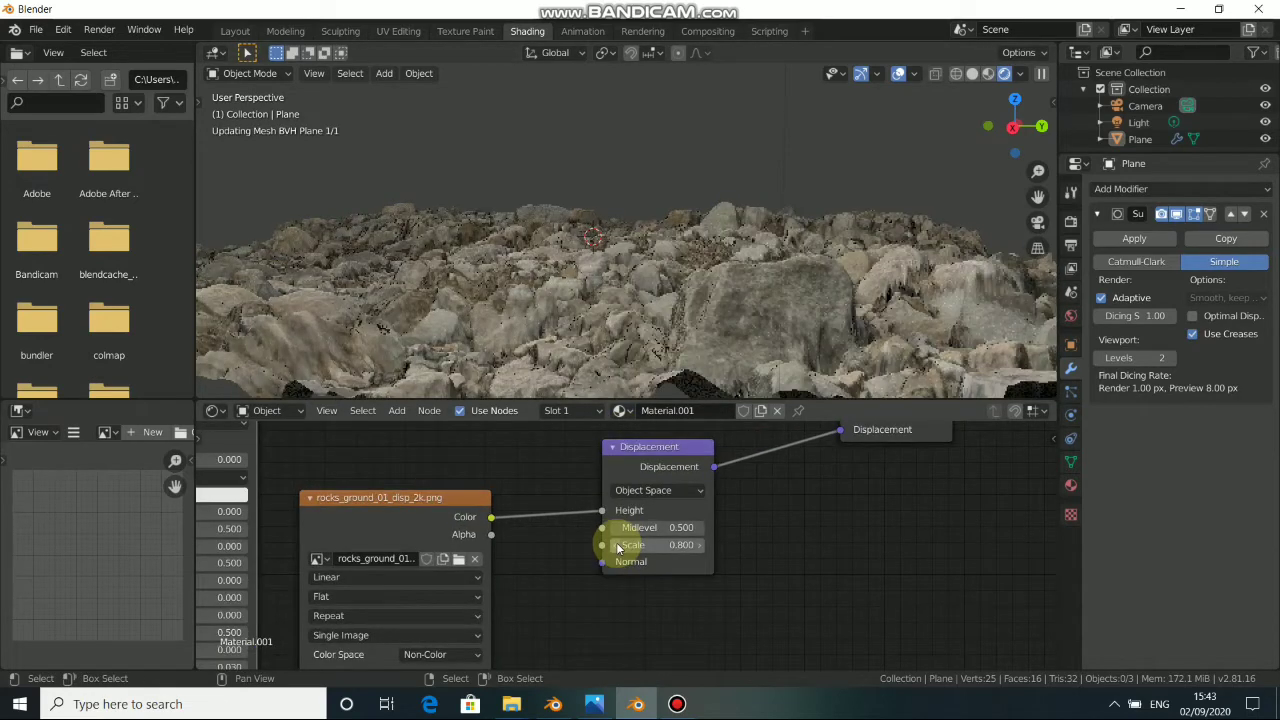
pyautogui.click(616, 545)
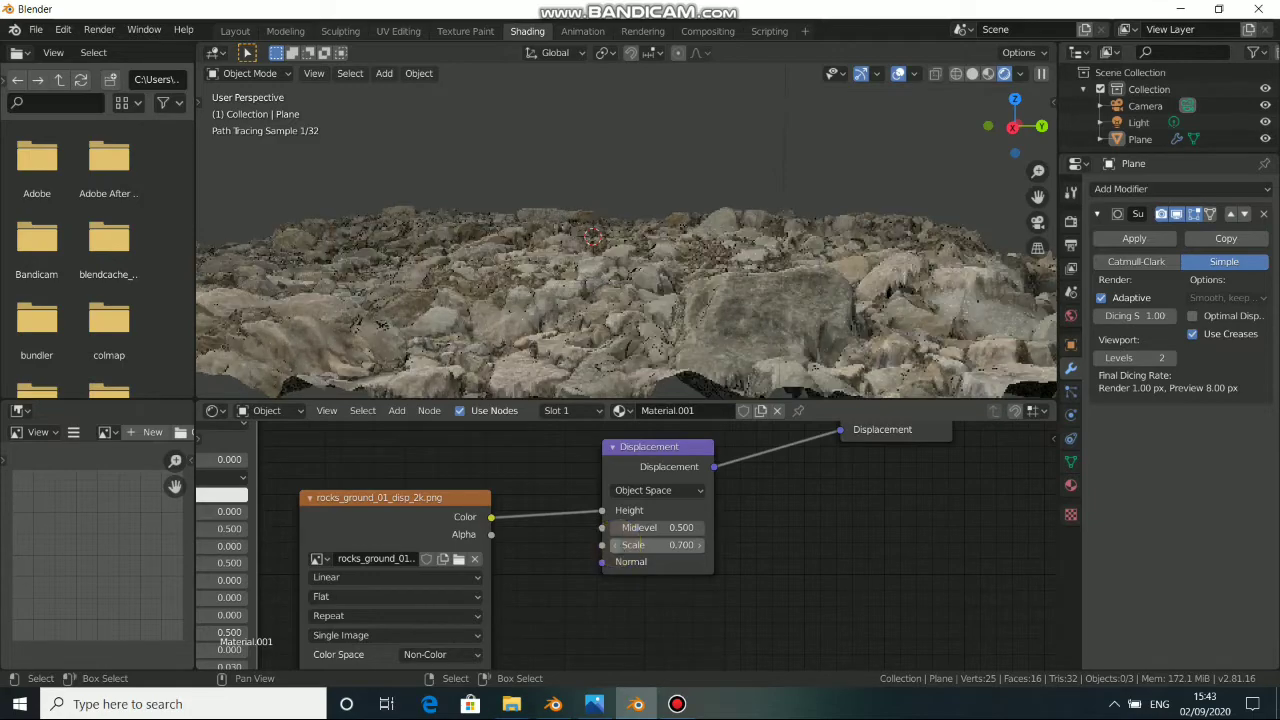
pyautogui.click(616, 545)
pyautogui.moveTo(484, 230); pyautogui.dragTo(677, 294, button='middle')
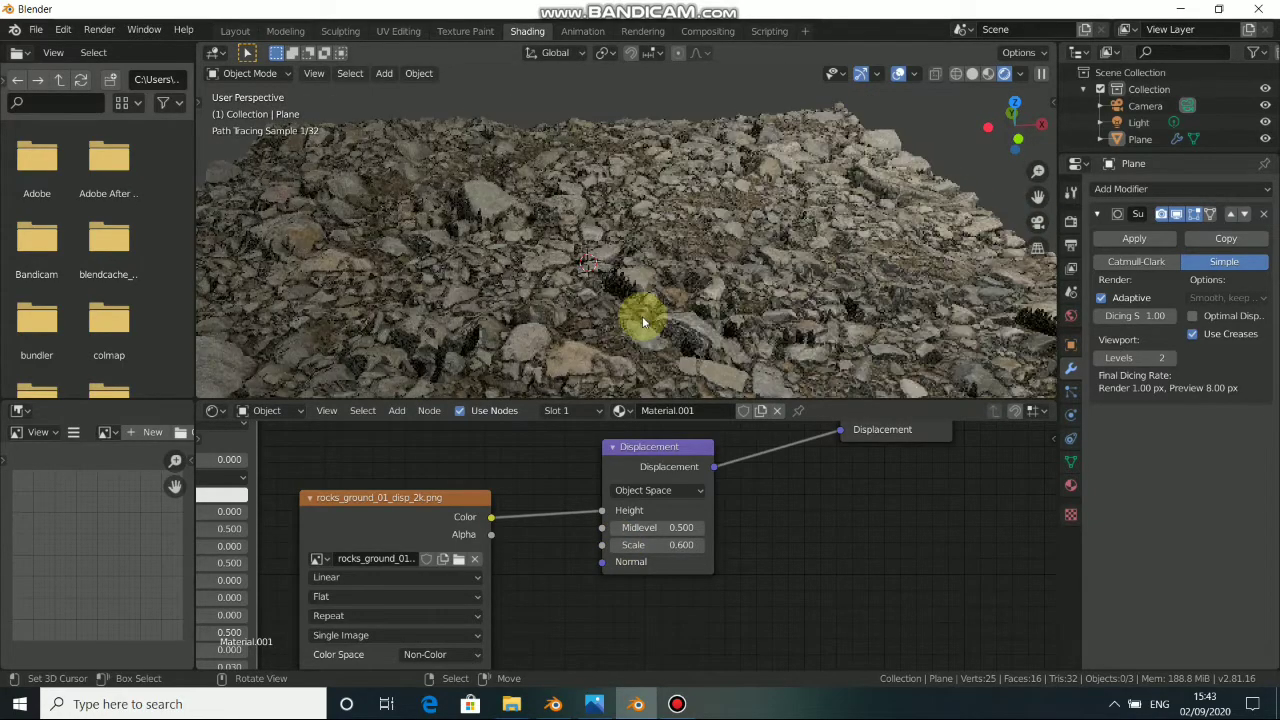
# Step: Set the Displacement node's scale to 1.2 and check the rock relief from a lower angle
pyautogui.click(703, 545)
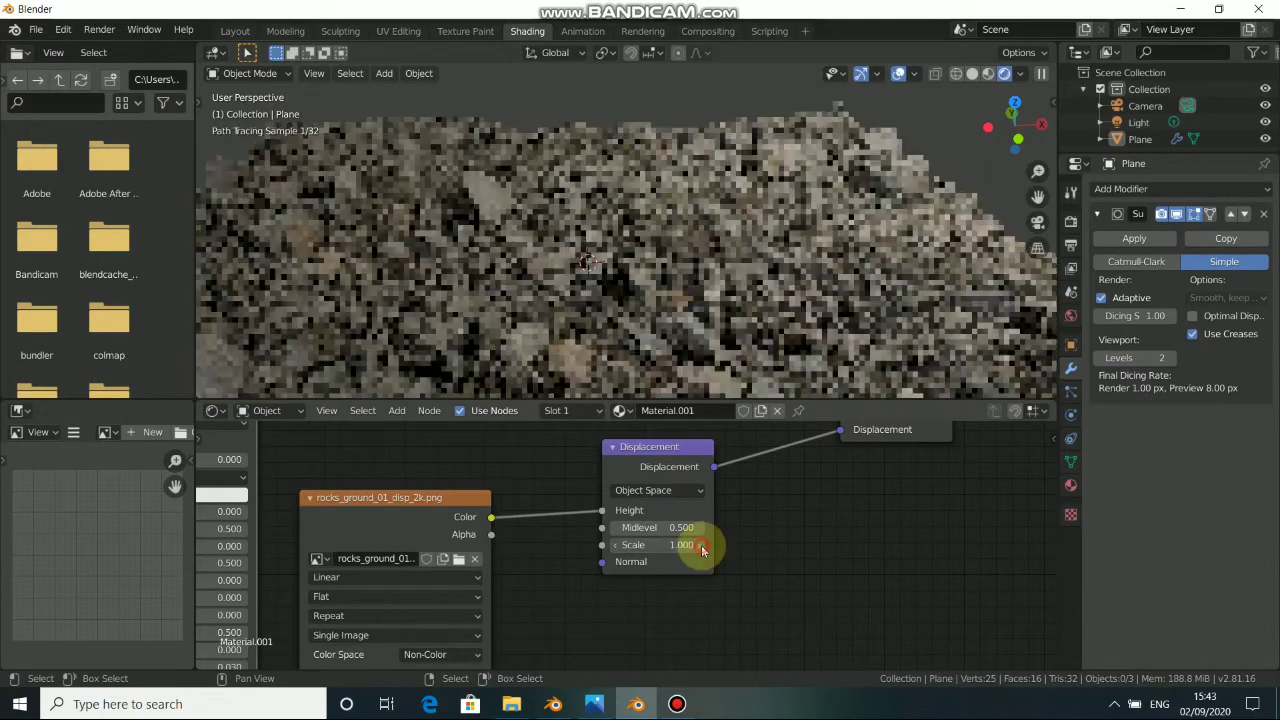
pyautogui.click(703, 545)
pyautogui.click(703, 545)
pyautogui.click(703, 545)
pyautogui.moveTo(690, 355); pyautogui.dragTo(686, 328, button='middle')
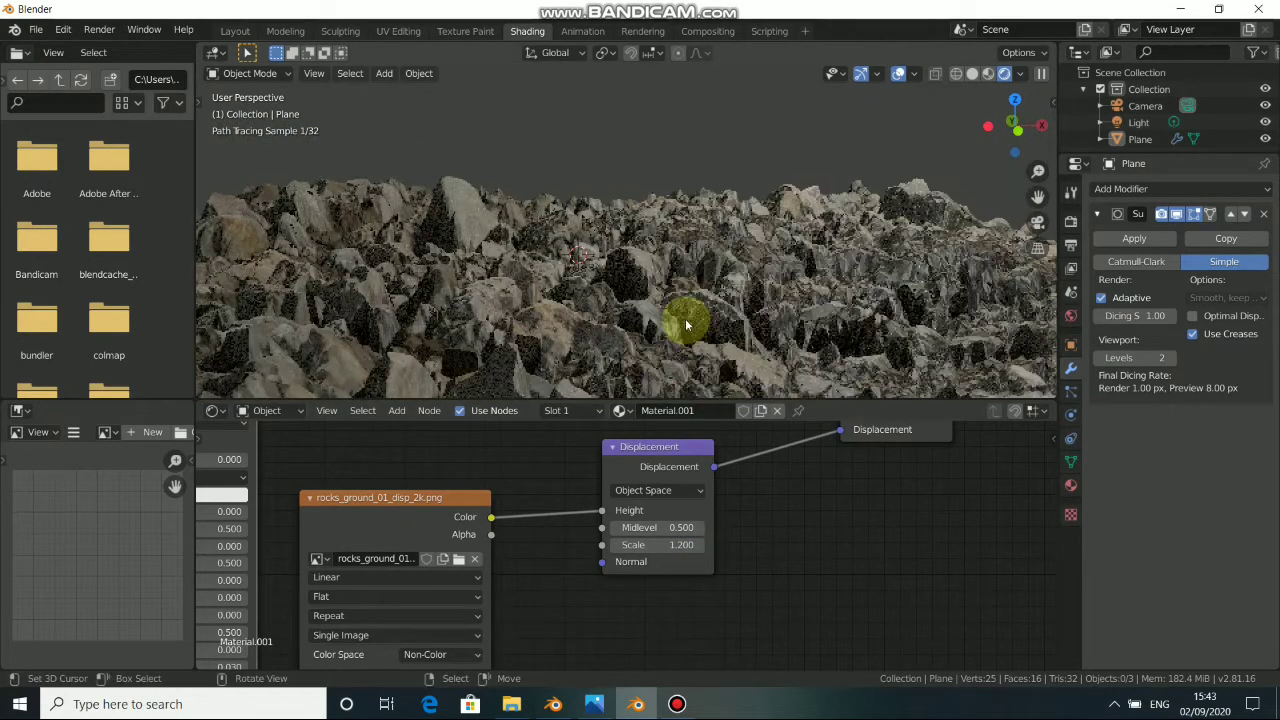
# Step: Bring rocks_ground_01_rough_2k.png from File Explorer into the material's node tree and place it beside the diffuse texture
pyautogui.keyDown('alt'); pyautogui.moveTo(523, 482); pyautogui.dragTo(706, 537); pyautogui.keyUp('alt')
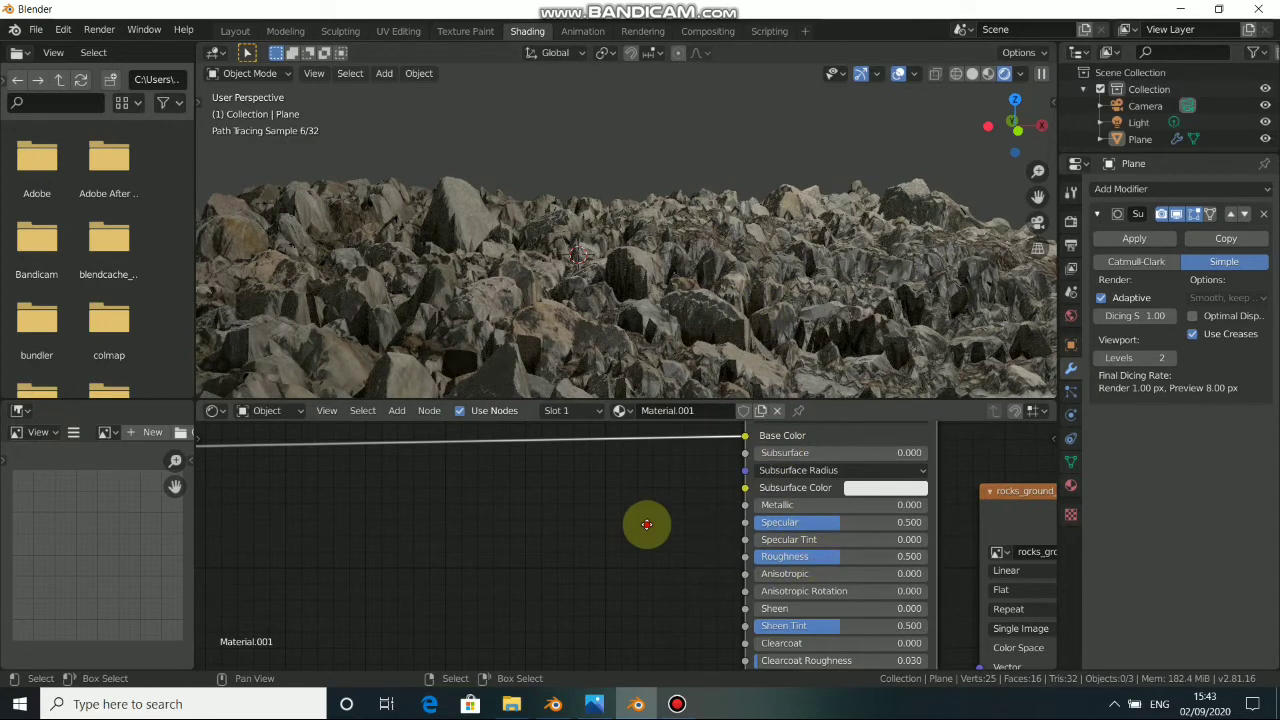
pyautogui.moveTo(511, 704)
pyautogui.click(428, 620)
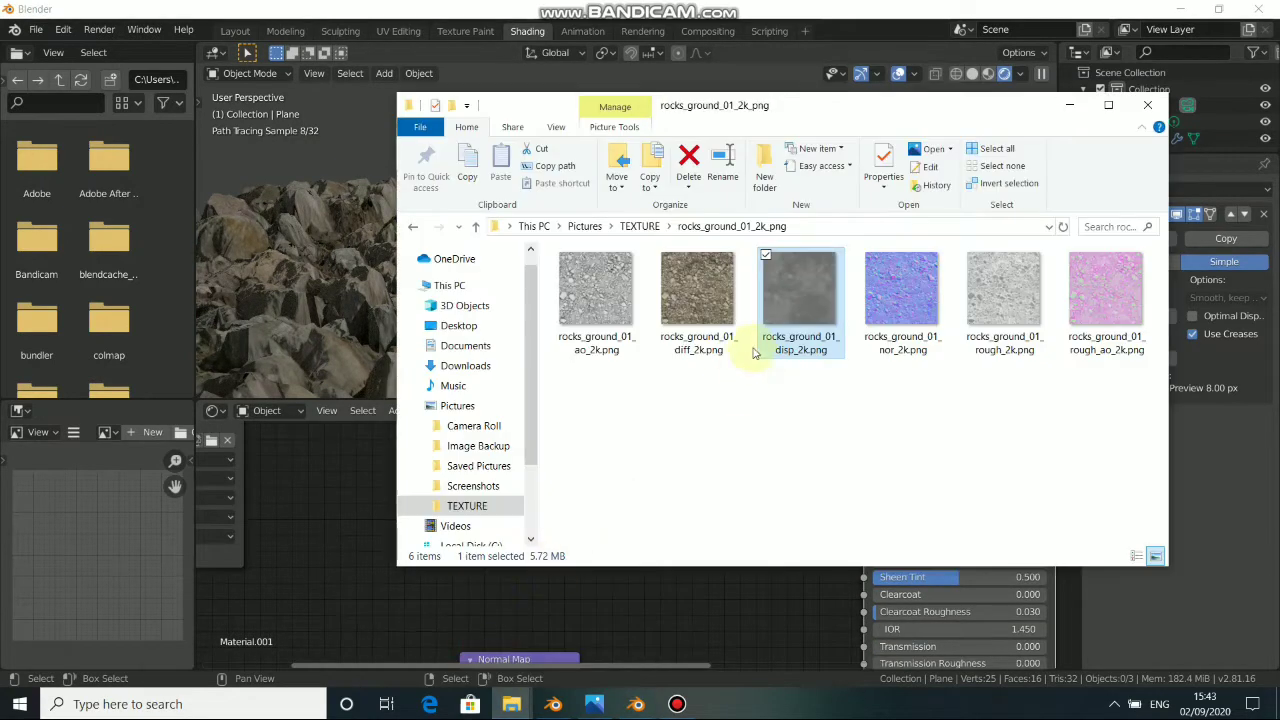
pyautogui.click(1000, 307)
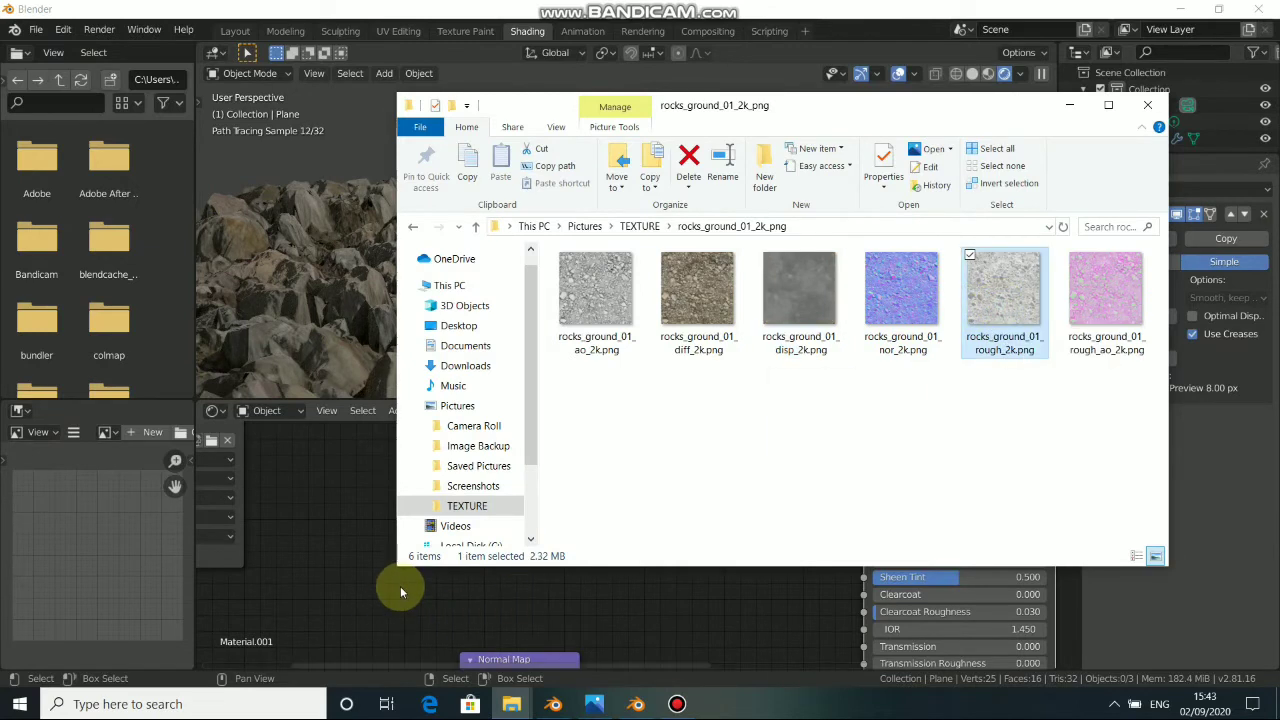
pyautogui.moveTo(400, 592)
pyautogui.mouseDown()
pyautogui.moveTo(540, 515)
pyautogui.moveTo(404, 592)
pyautogui.mouseUp()
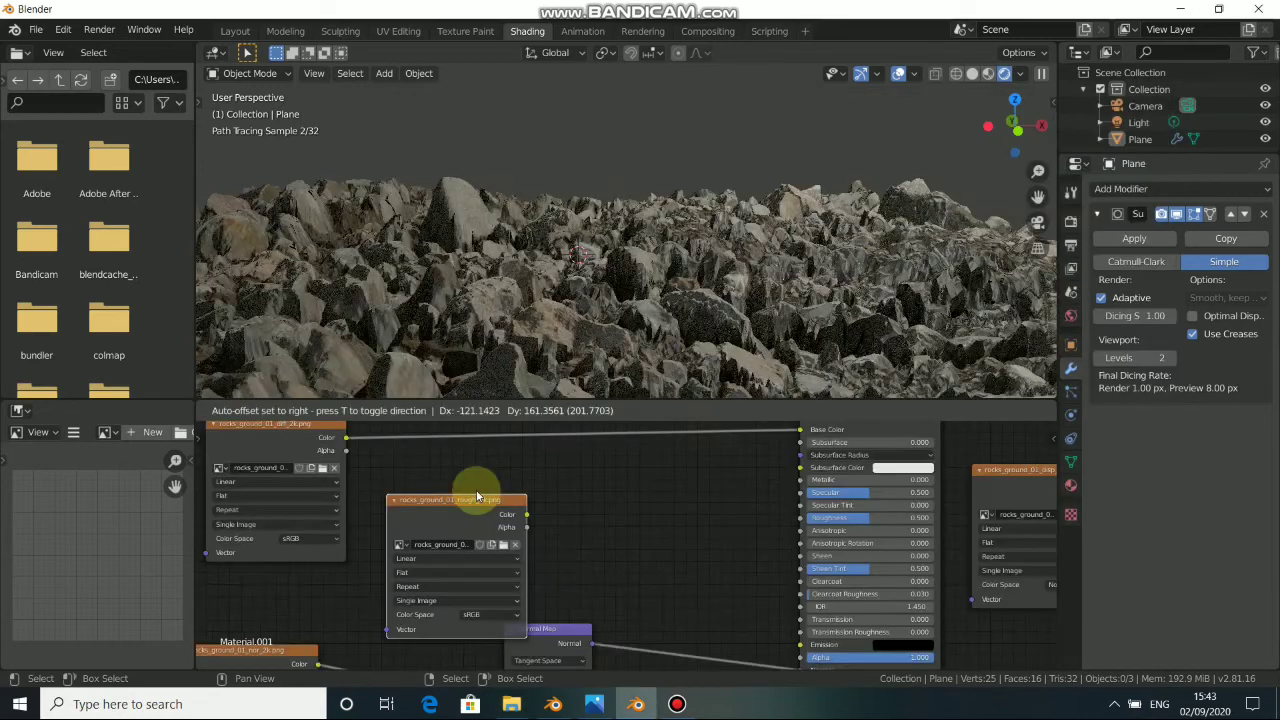
pyautogui.moveTo(477, 494); pyautogui.dragTo(463, 458)
pyautogui.moveTo(411, 527); pyautogui.dragTo(421, 544, button='middle')
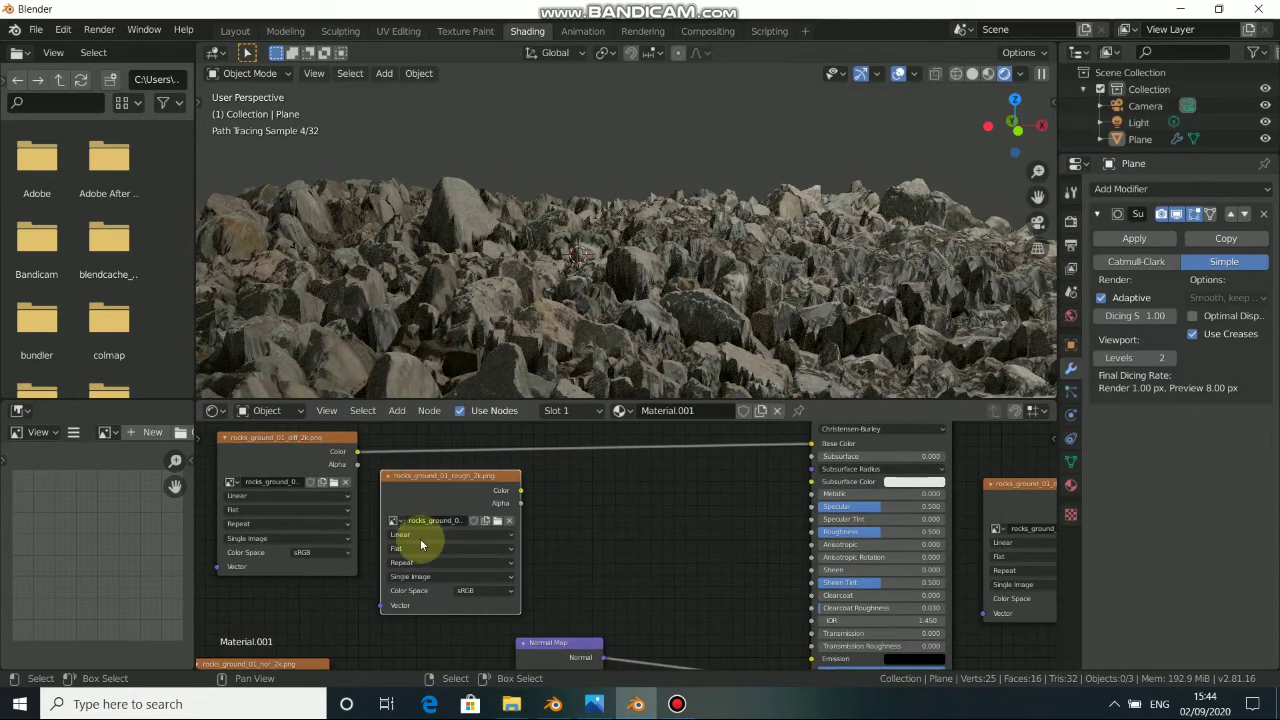
# Step: Set the roughness texture's color space to Non-Color and connect its Color output to the Principled BSDF's Roughness input
pyautogui.click(484, 591)
pyautogui.click(480, 539)
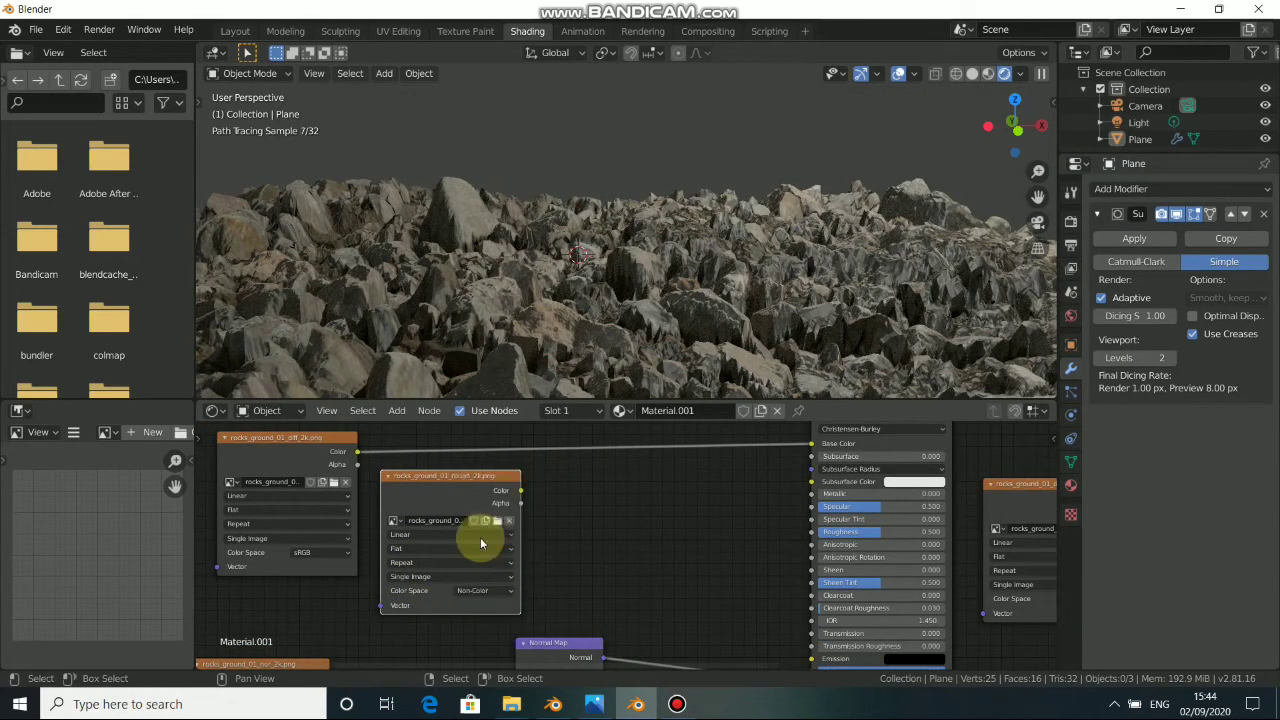
pyautogui.moveTo(520, 492); pyautogui.dragTo(670, 510)
pyautogui.moveTo(790, 527); pyautogui.dragTo(813, 532)
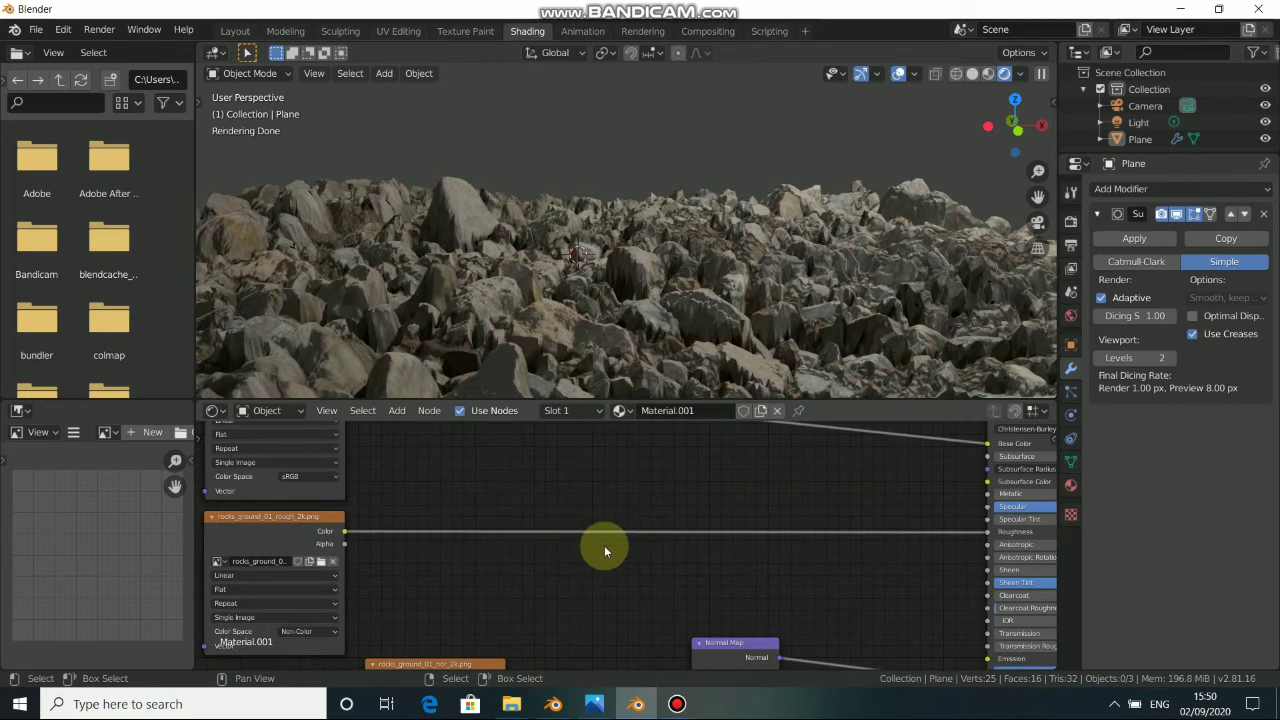
# Step: Insert a ColorRamp node on the link between the roughness texture and the Principled BSDF's Roughness input
pyautogui.hotkey('shift', 'a')
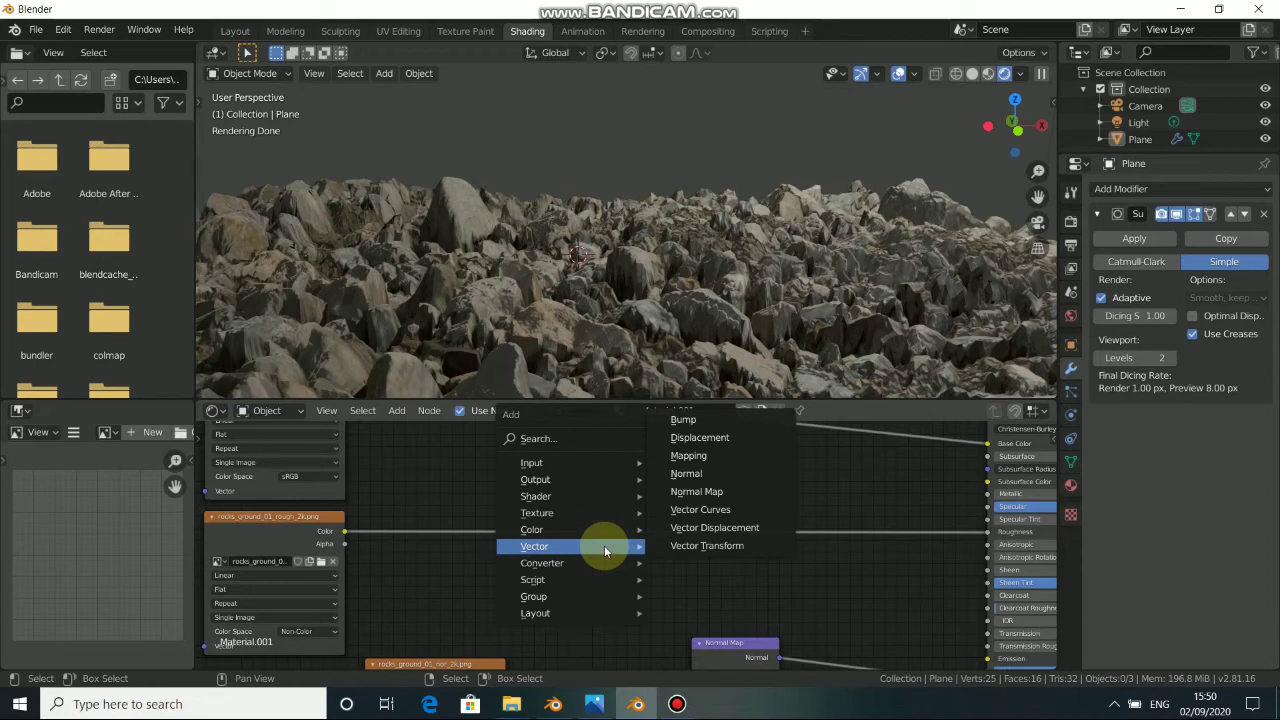
pyautogui.moveTo(567, 562)
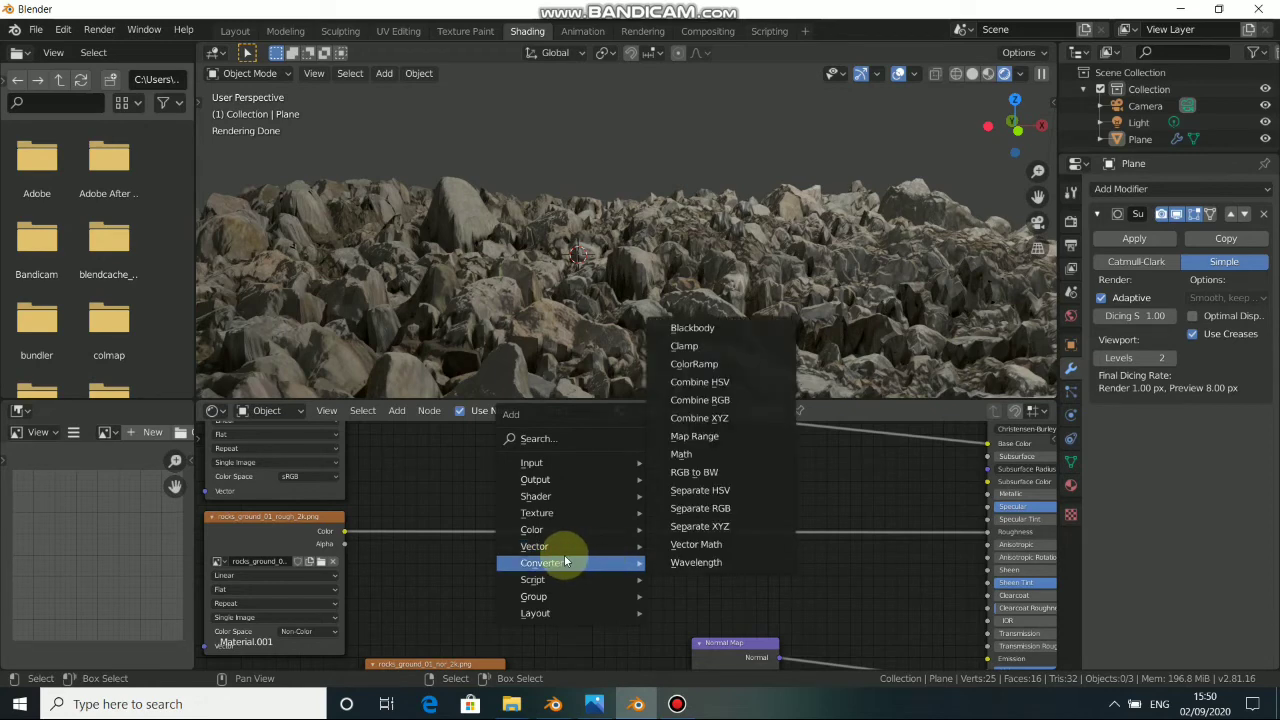
pyautogui.click(713, 368)
pyautogui.click(627, 497)
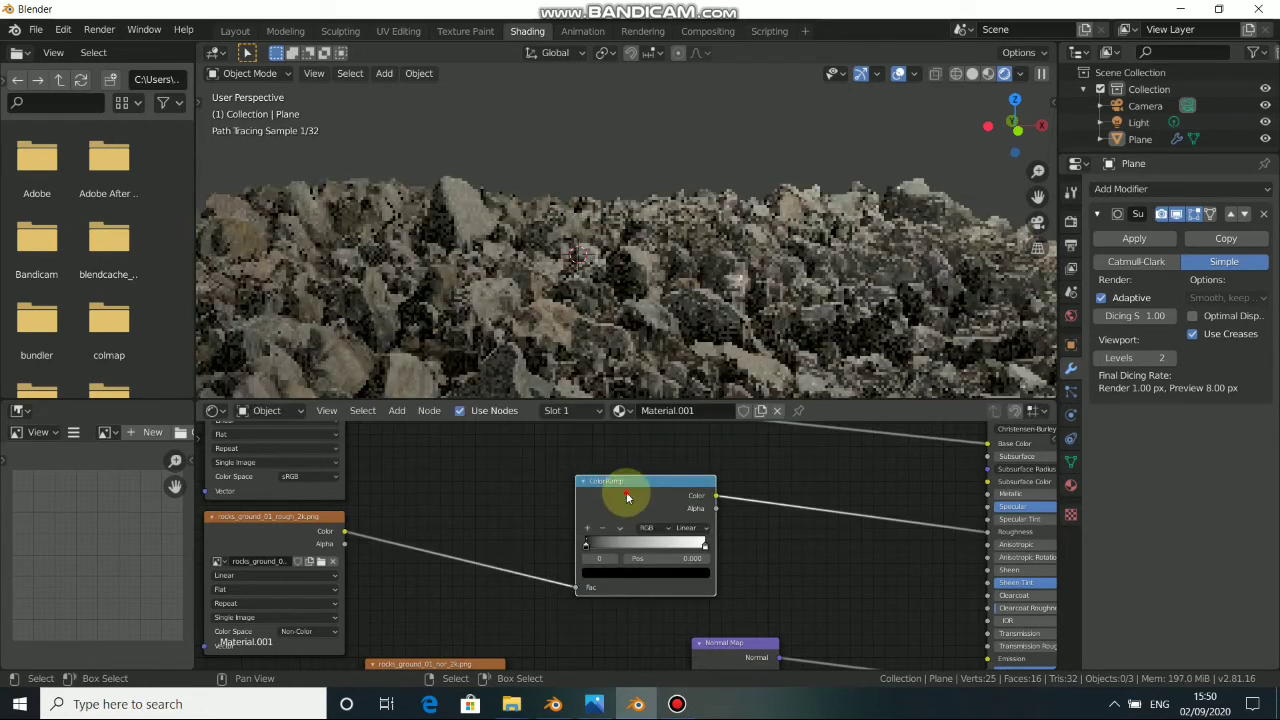
# Step: Test the rocks' glossiness with the ColorRamp's black stop at 0.525 and white stop at 0.471, returning each stop to its end
pyautogui.moveTo(585, 535); pyautogui.dragTo(655, 538)
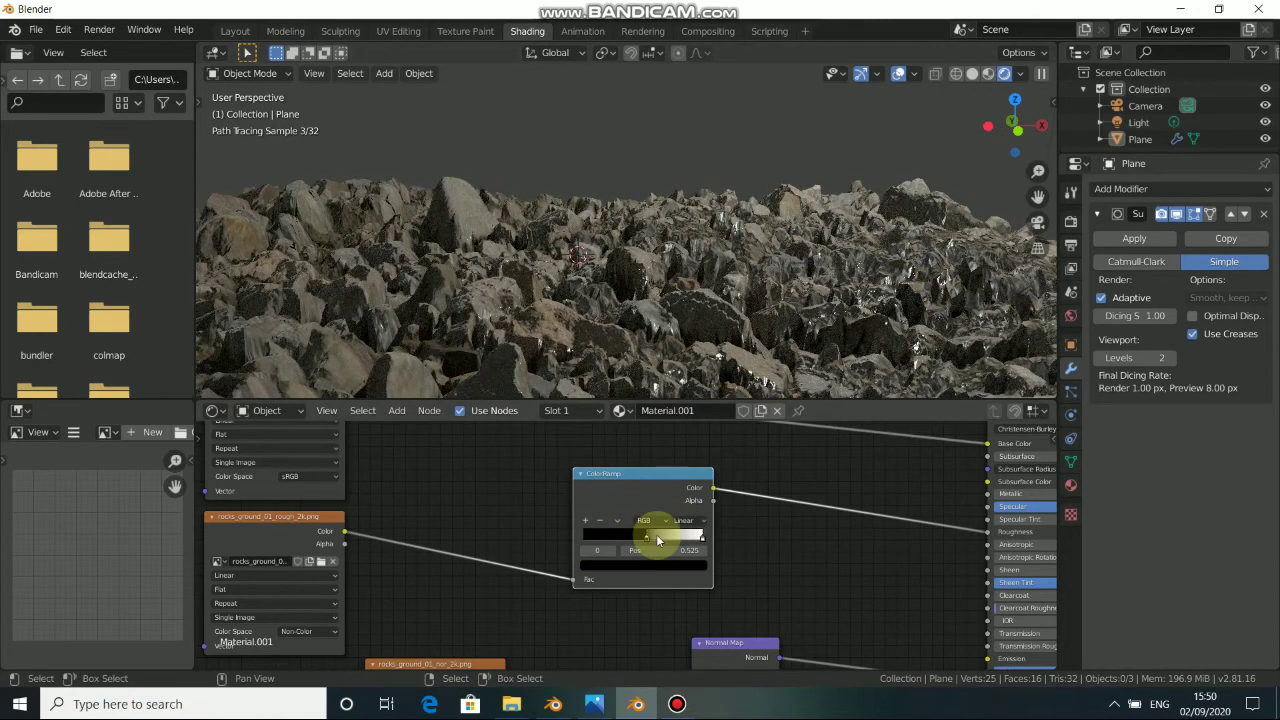
pyautogui.moveTo(656, 538); pyautogui.dragTo(566, 537)
pyautogui.click(697, 540)
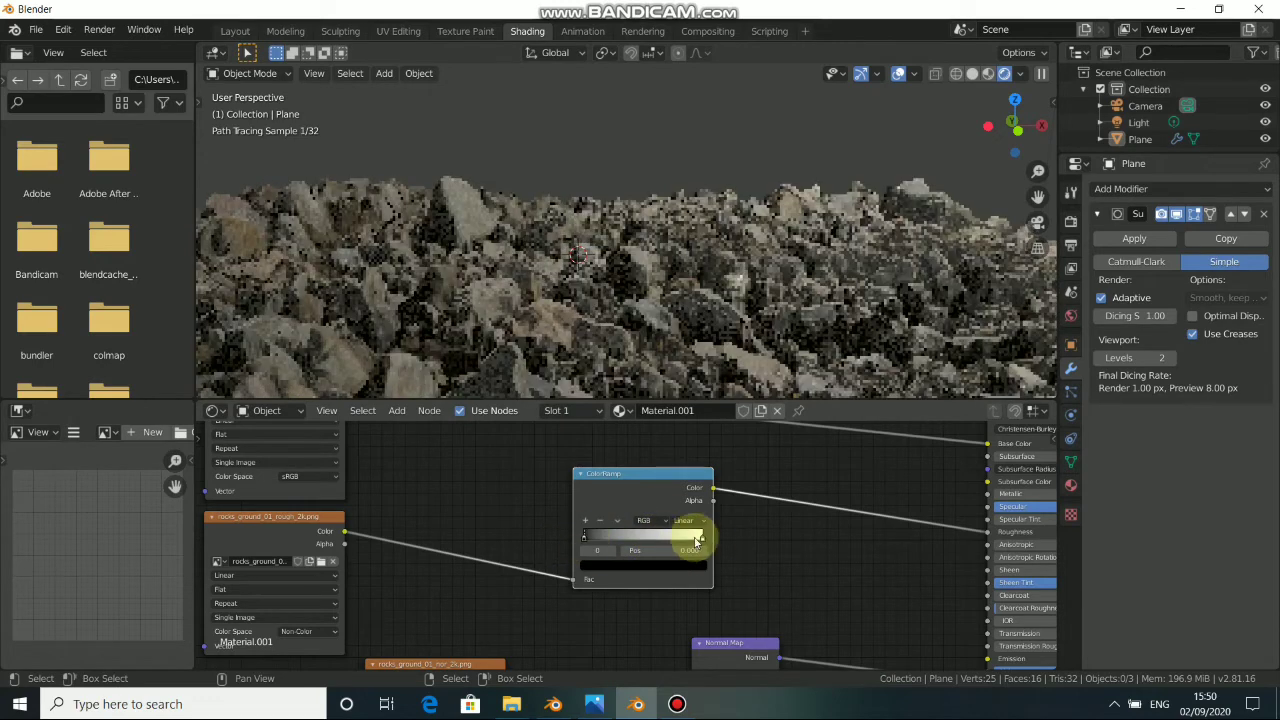
pyautogui.moveTo(697, 540); pyautogui.dragTo(627, 546)
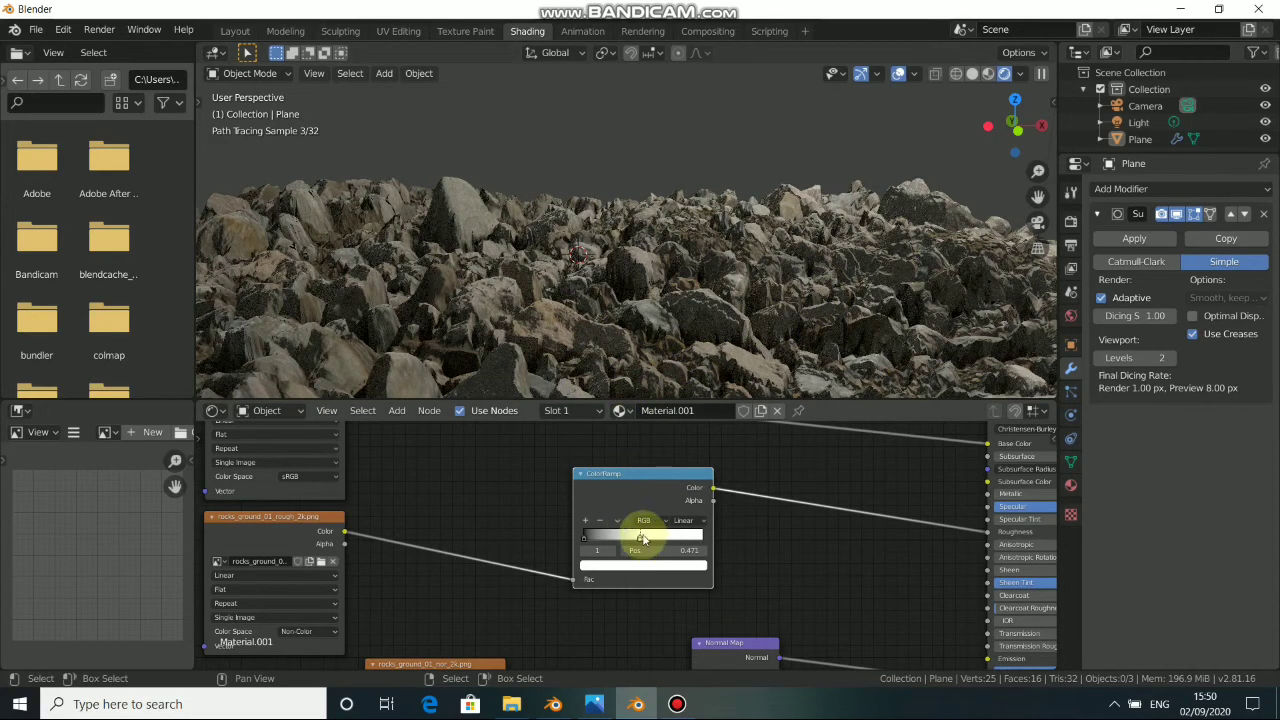
pyautogui.moveTo(643, 540); pyautogui.dragTo(720, 535)
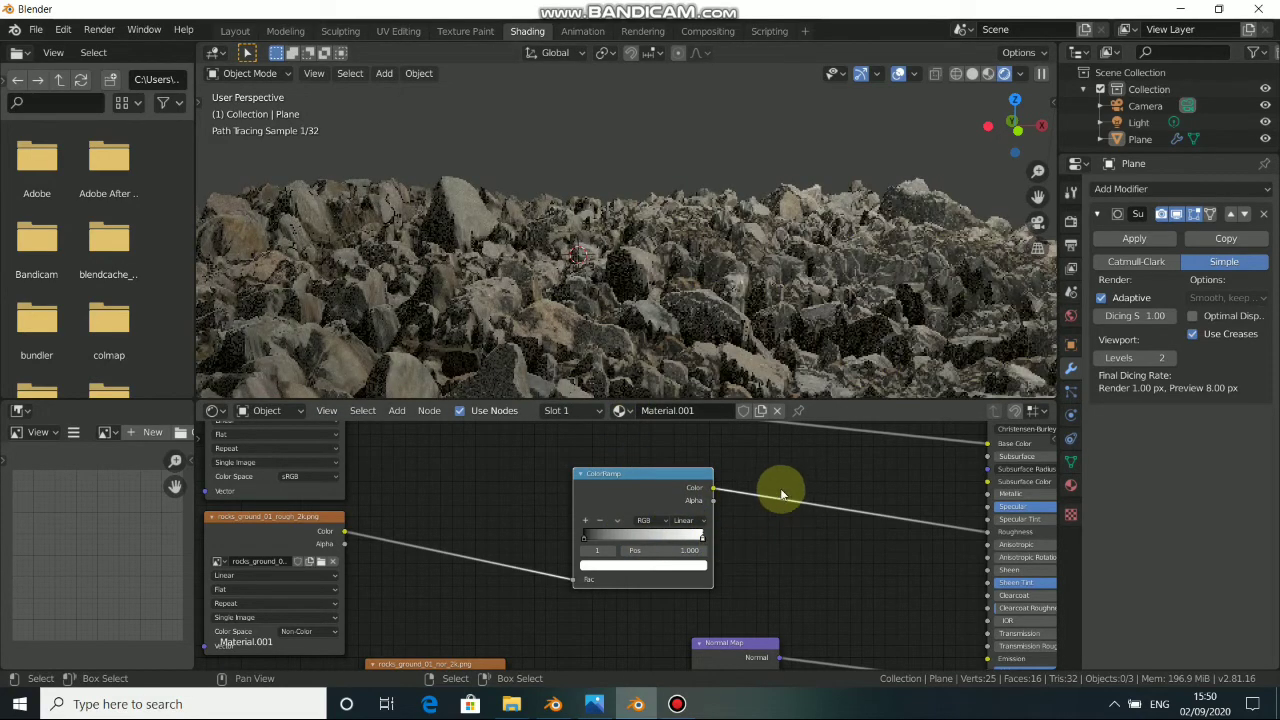
# Step: Review the whole material node tree from the textures to the Material Output and examine the rendered rocks from another angle
pyautogui.scroll(-4, 660, 506)
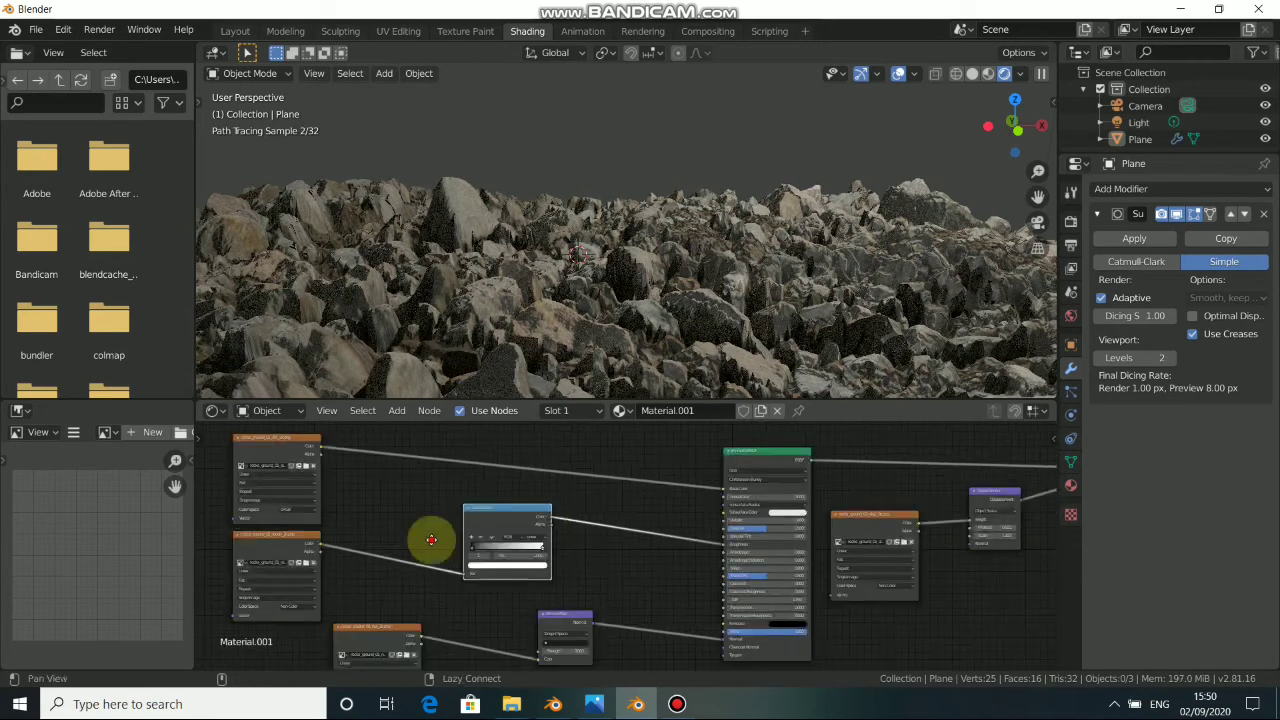
pyautogui.keyDown('alt'); pyautogui.moveTo(420, 518); pyautogui.dragTo(496, 552); pyautogui.keyUp('alt')
pyautogui.keyDown('alt'); pyautogui.moveTo(501, 465); pyautogui.dragTo(547, 485); pyautogui.keyUp('alt')
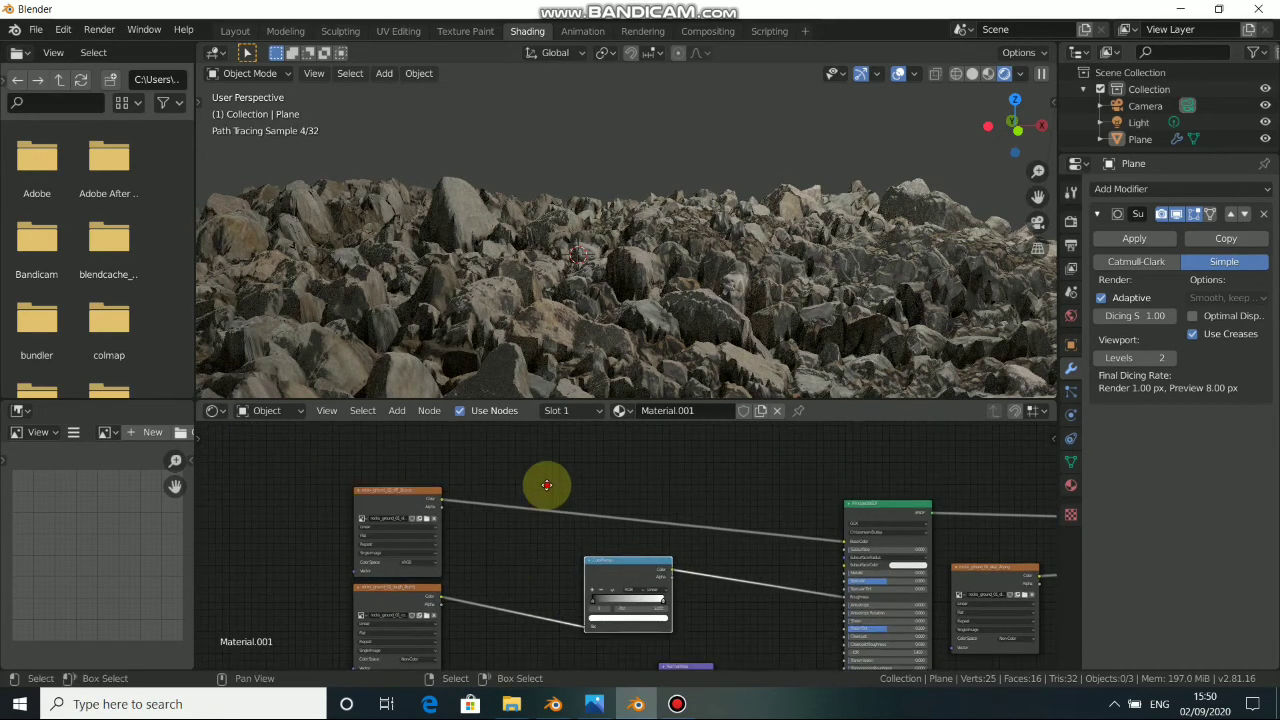
pyautogui.keyDown('alt'); pyautogui.moveTo(1027, 565); pyautogui.dragTo(809, 491); pyautogui.keyUp('alt')
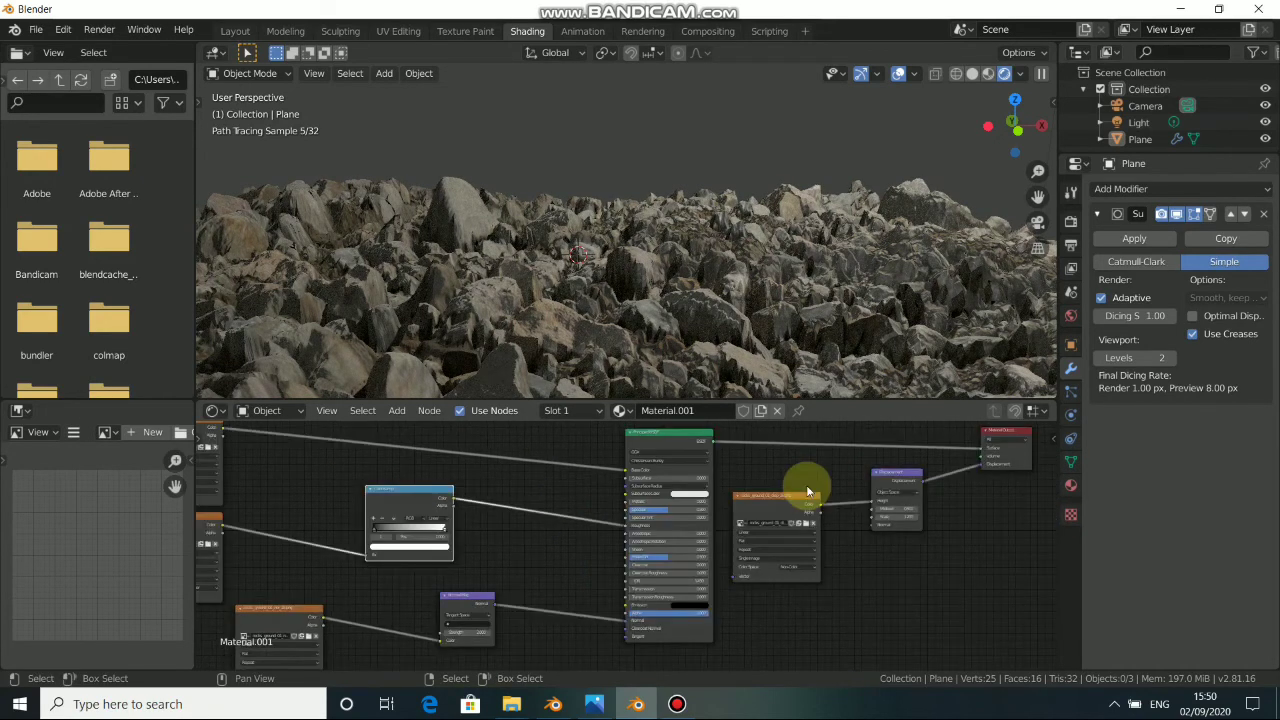
pyautogui.scroll(-4, 466, 537)
pyautogui.keyDown('alt'); pyautogui.moveTo(571, 528); pyautogui.dragTo(617, 531); pyautogui.keyUp('alt')
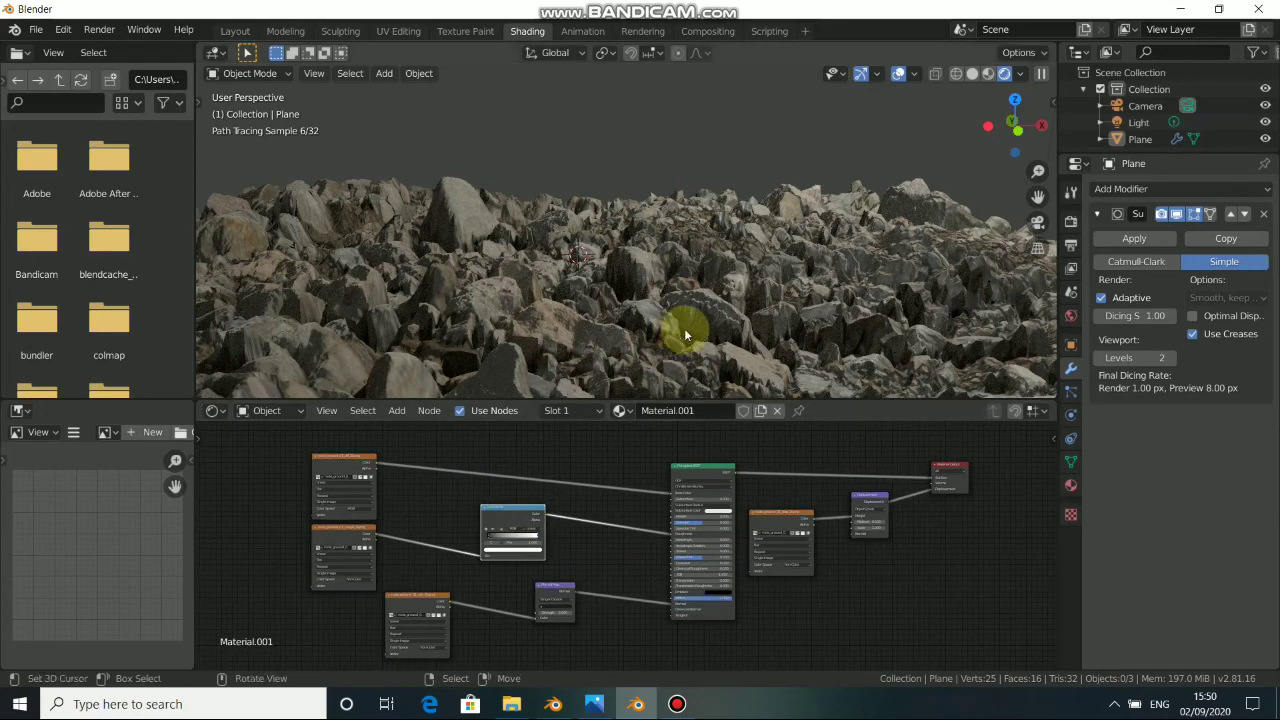
pyautogui.keyDown('alt'); pyautogui.moveTo(684, 328); pyautogui.dragTo(671, 360); pyautogui.keyUp('alt')
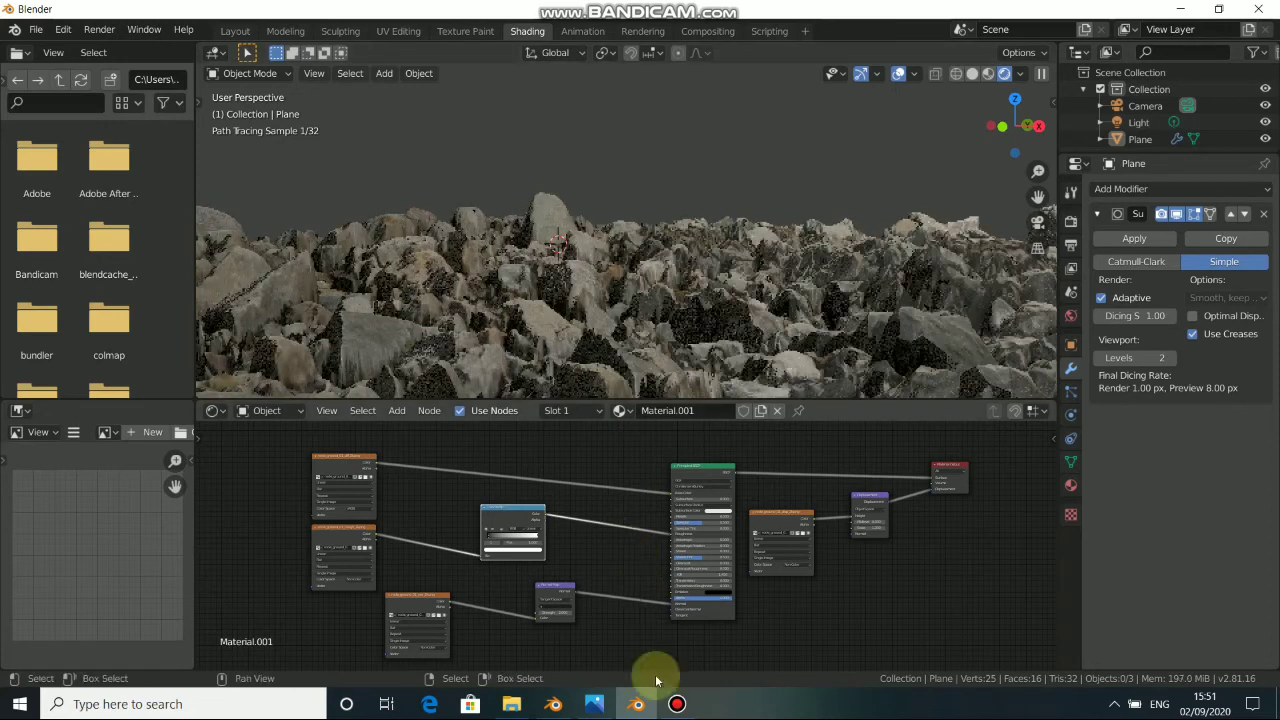
pyautogui.click(677, 704)
pyautogui.click(628, 436)
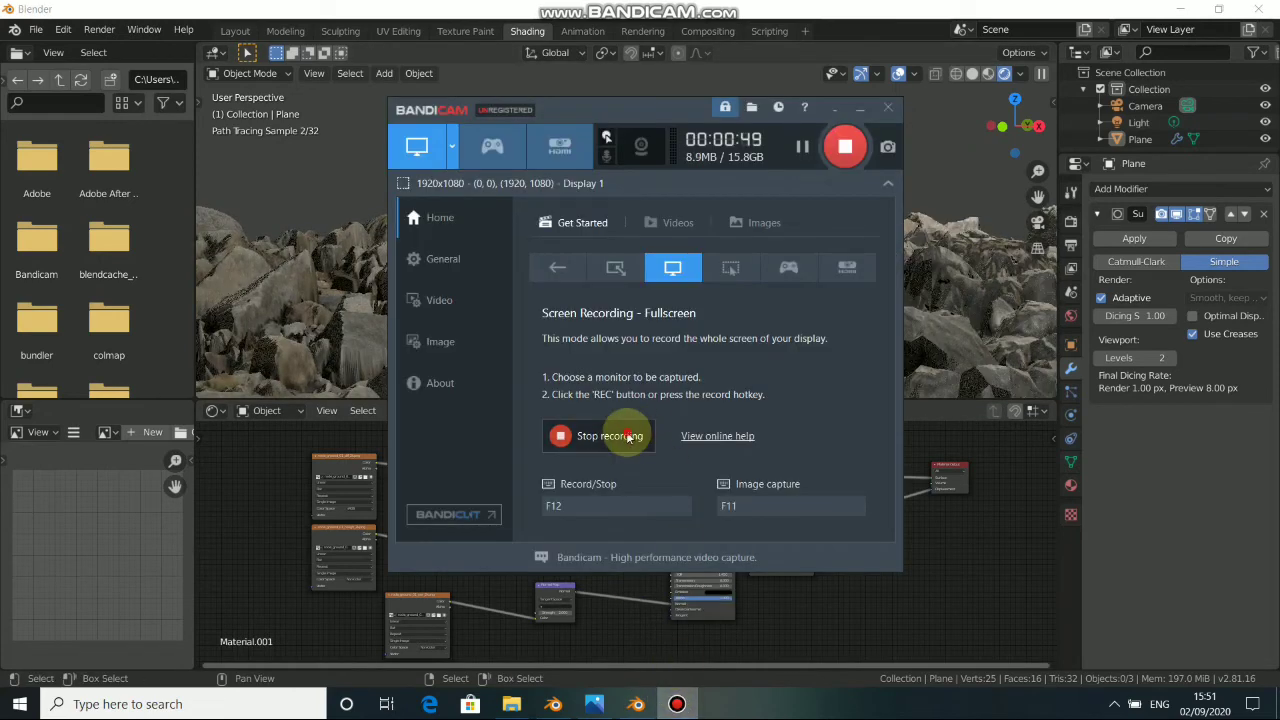